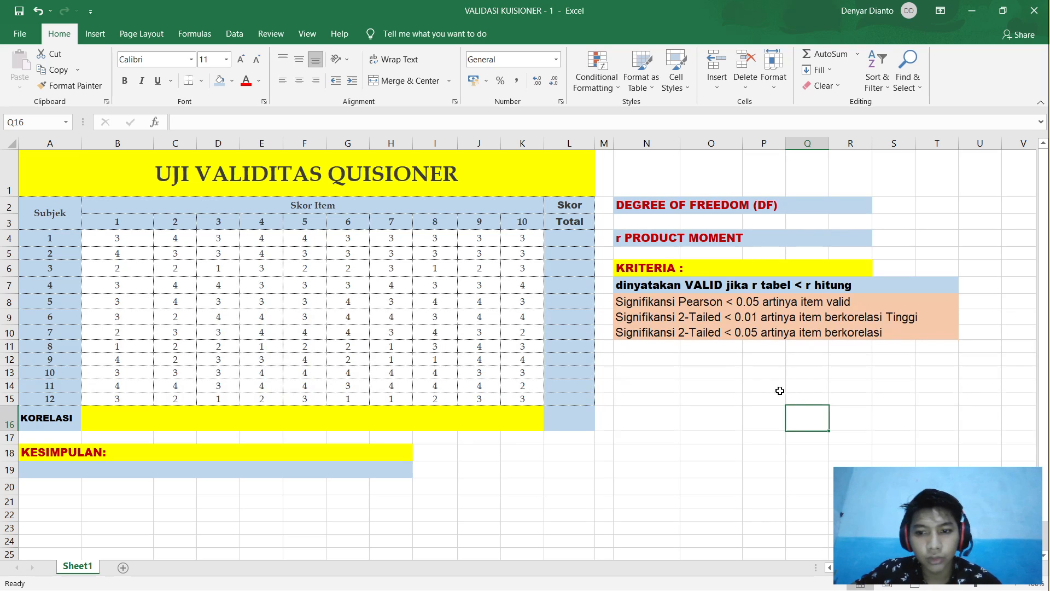
# Step: Inspect the item headers, subject numbers 1–12 and subject 1's scores in the table
pyautogui.click(812, 398)
pyautogui.click(850, 402)
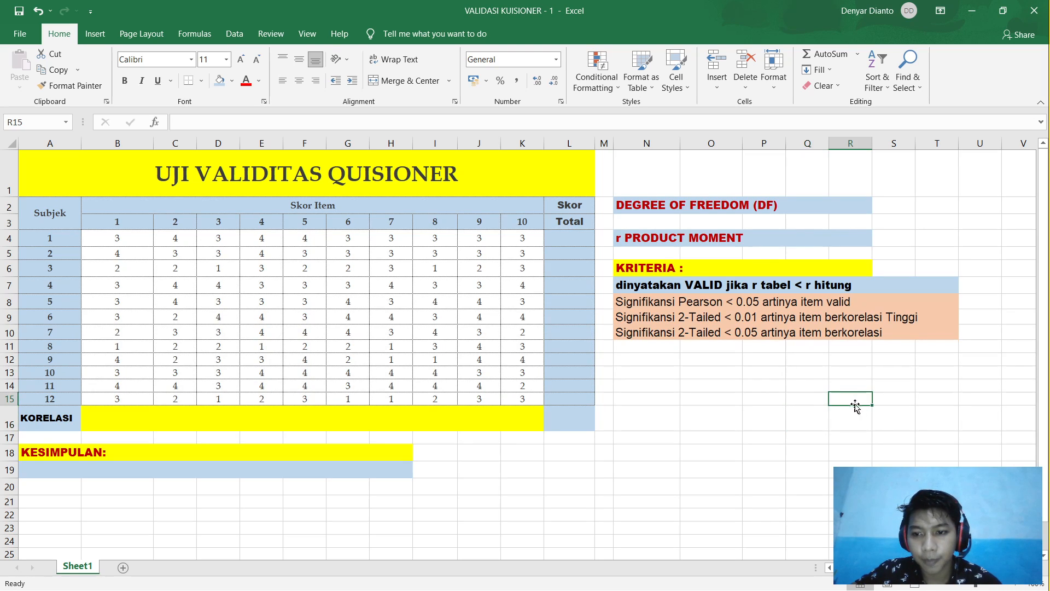
pyautogui.click(886, 402)
pyautogui.click(938, 402)
pyautogui.click(966, 400)
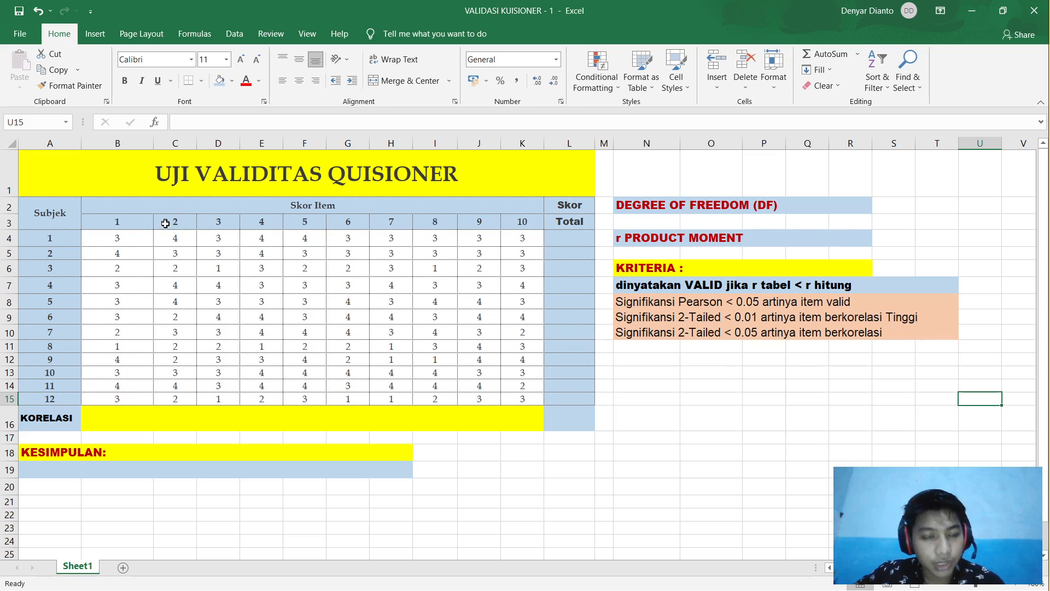
pyautogui.click(117, 225)
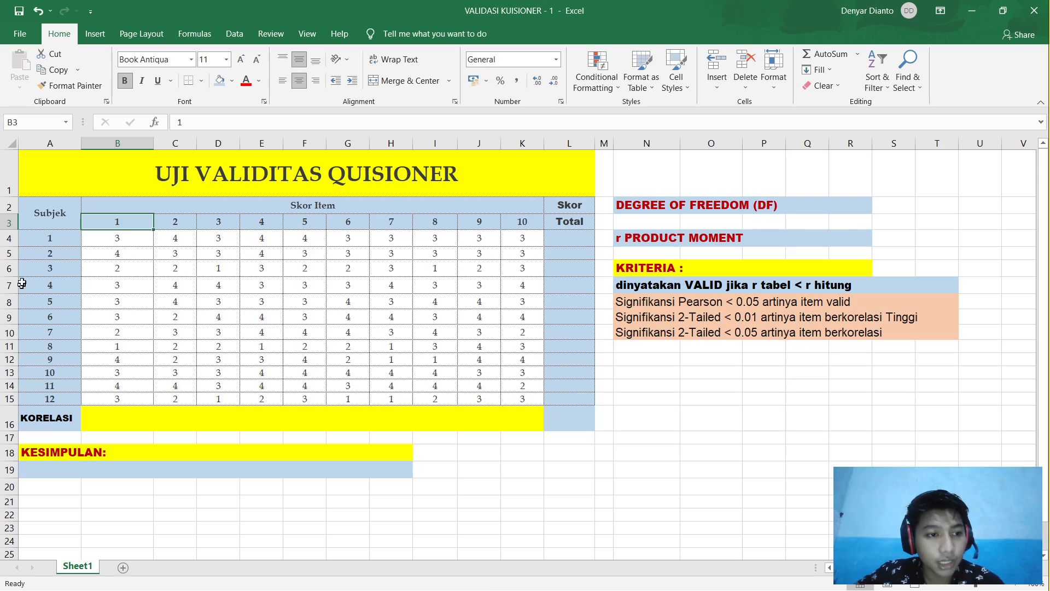
pyautogui.moveTo(41, 238); pyautogui.dragTo(48, 399)
pyautogui.moveTo(52, 236); pyautogui.dragTo(57, 397)
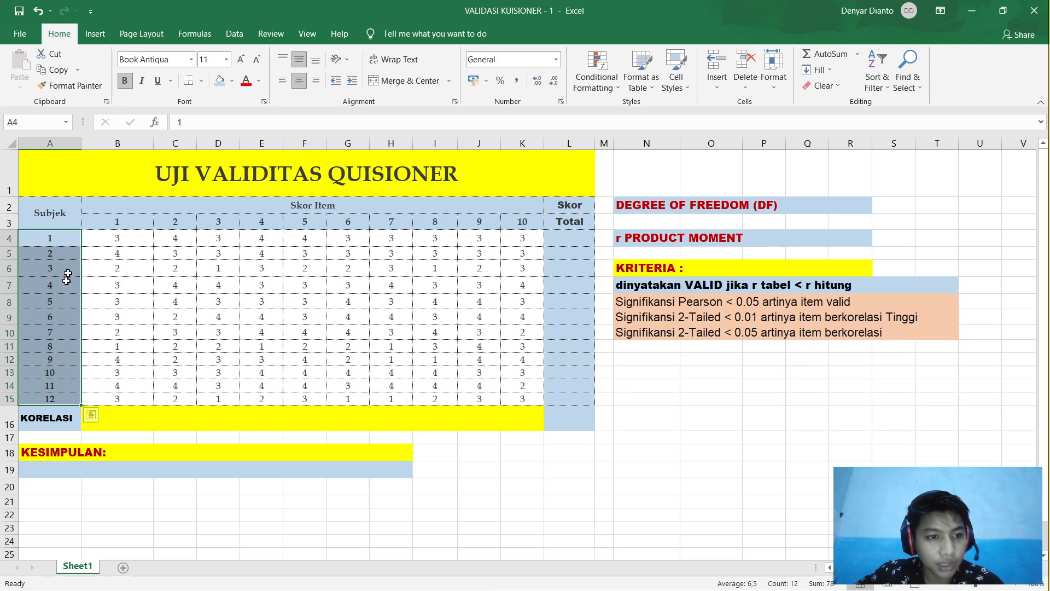
pyautogui.moveTo(96, 219); pyautogui.dragTo(522, 224)
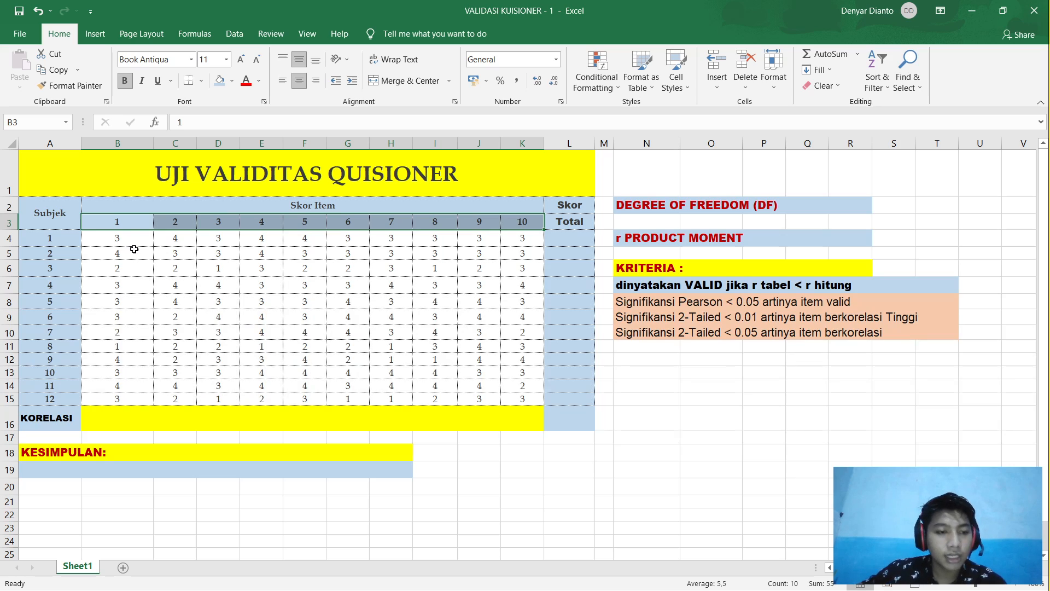
pyautogui.click(116, 244)
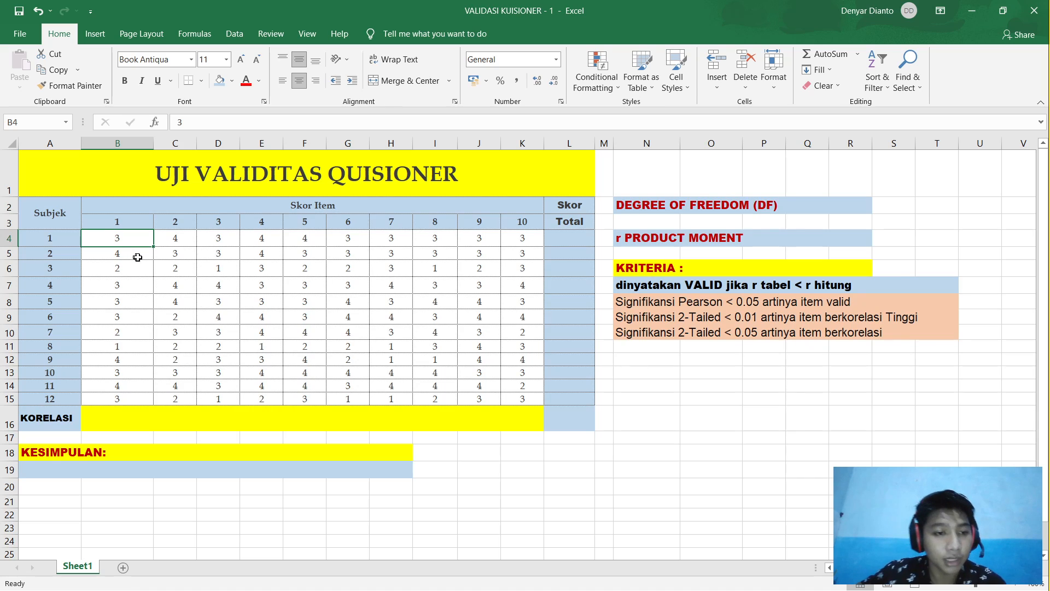
pyautogui.click(133, 224)
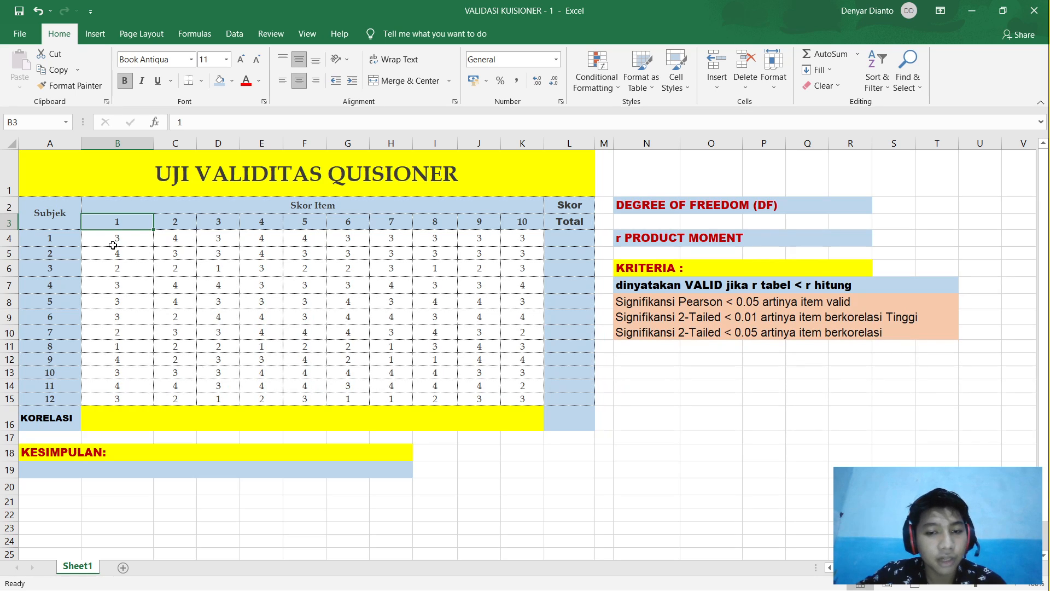
pyautogui.moveTo(50, 237); pyautogui.dragTo(54, 398)
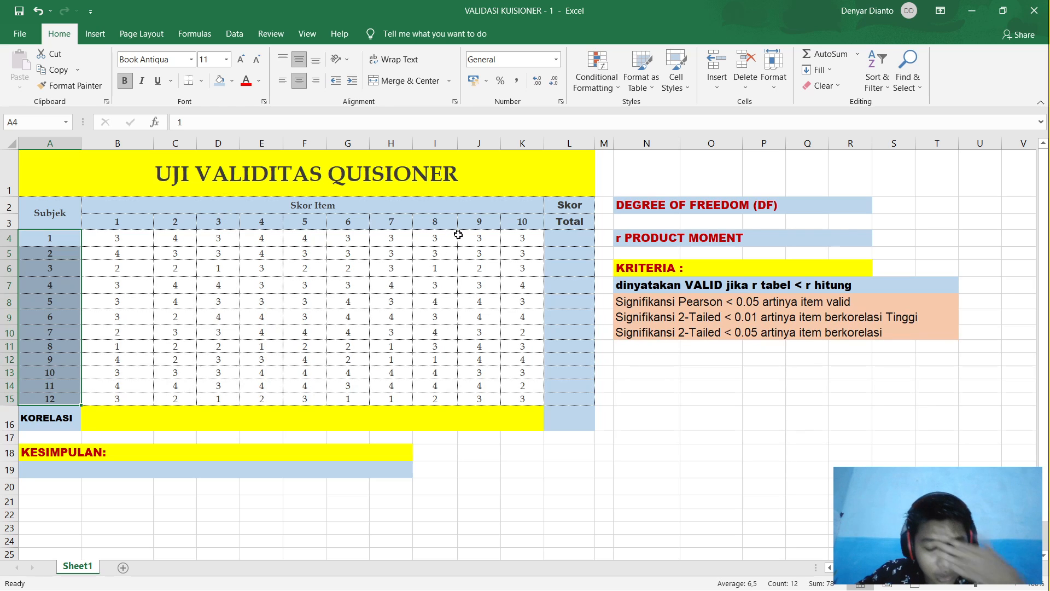
# Step: Enter =SUM(B4:K4) in L4 to give subject 1's total of 33
pyautogui.click(572, 236)
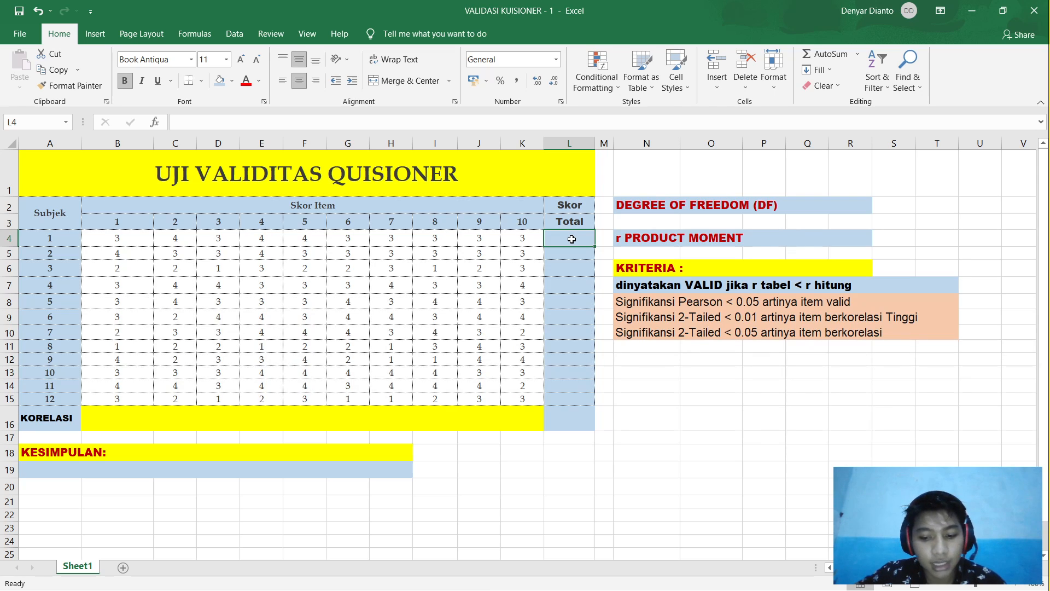
pyautogui.write('=s')
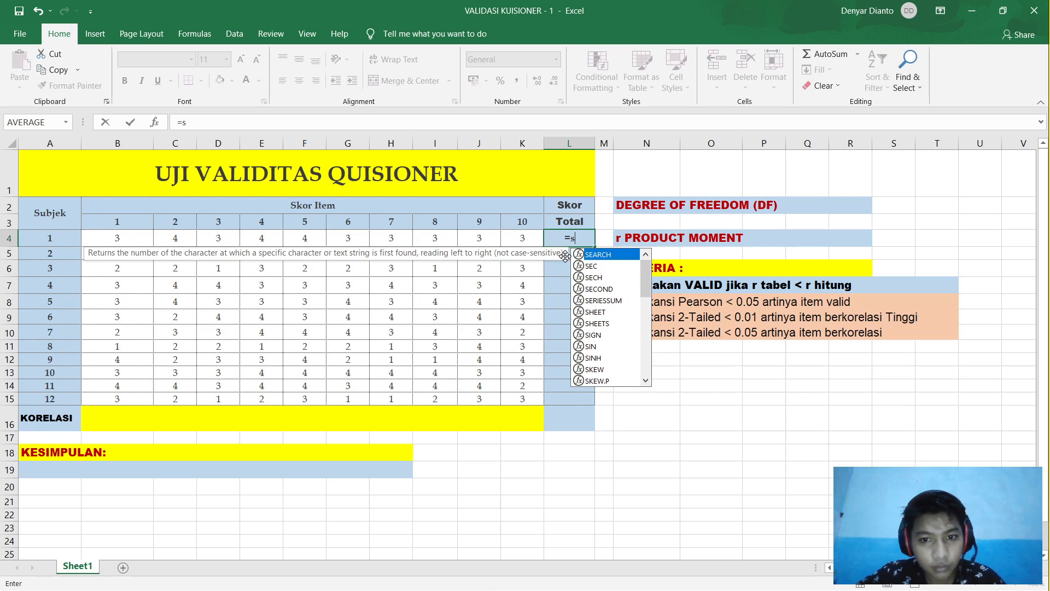
pyautogui.write('um')
pyautogui.press('BackSpace')
pyautogui.press('BackSpace')
pyautogui.press('BackSpace')
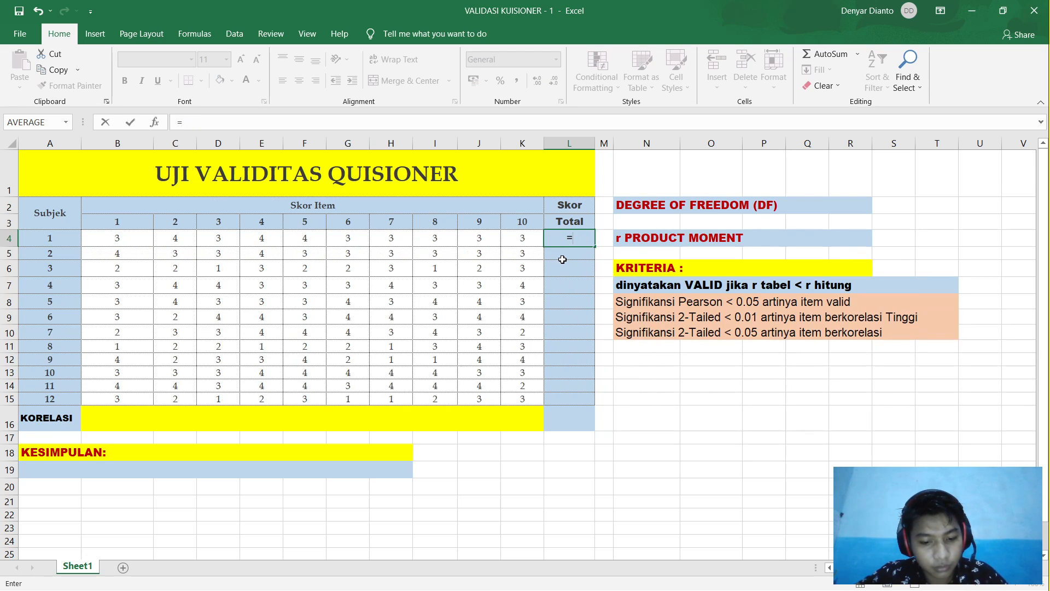
pyautogui.write('SU')
pyautogui.doubleClick(589, 277)
pyautogui.click(116, 241)
pyautogui.moveTo(117, 241); pyautogui.dragTo(517, 243)
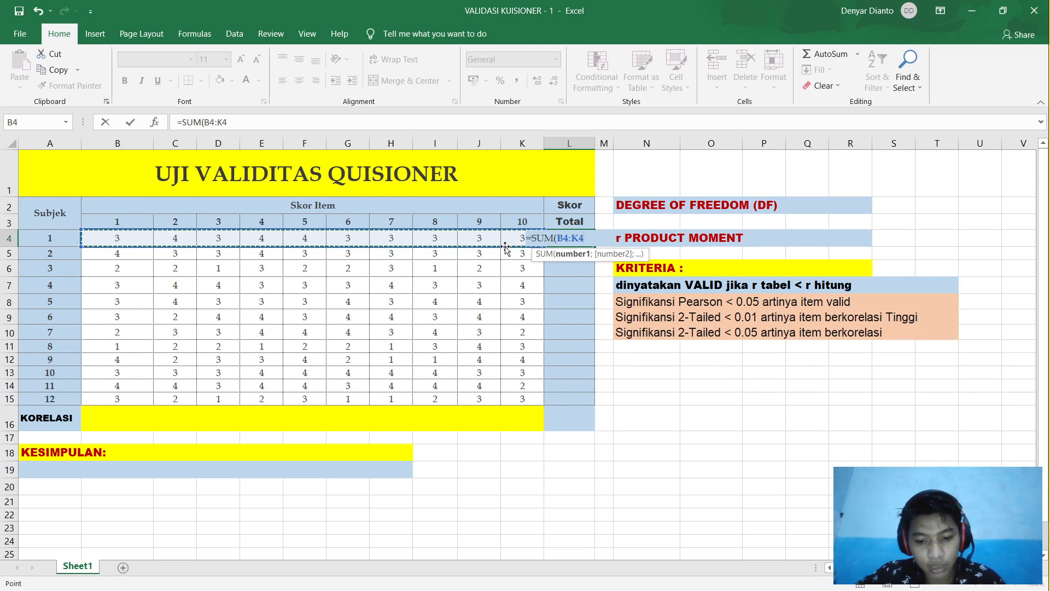
pyautogui.write(')')
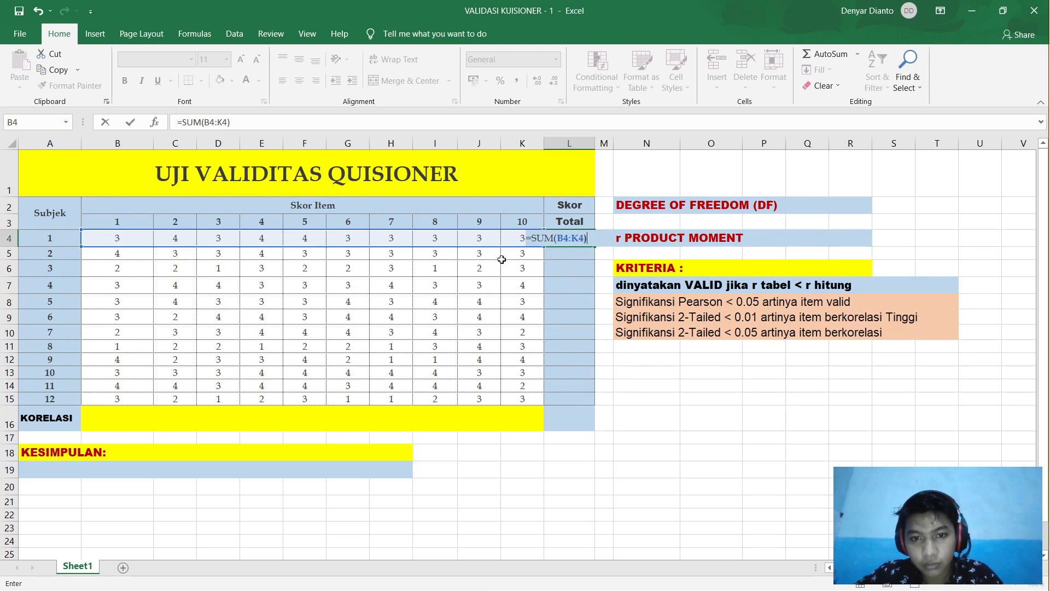
pyautogui.press('Return')
# Step: Fill the total formula down to L15 for subjects 2 through 12
pyautogui.click(572, 242)
pyautogui.moveTo(594, 247); pyautogui.dragTo(573, 402)
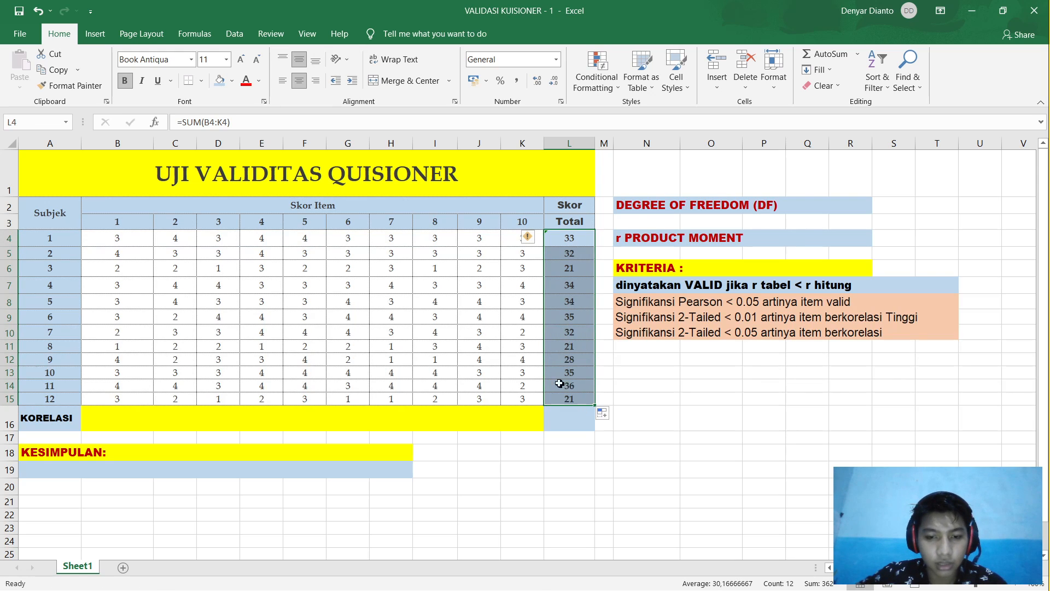
pyautogui.click(115, 422)
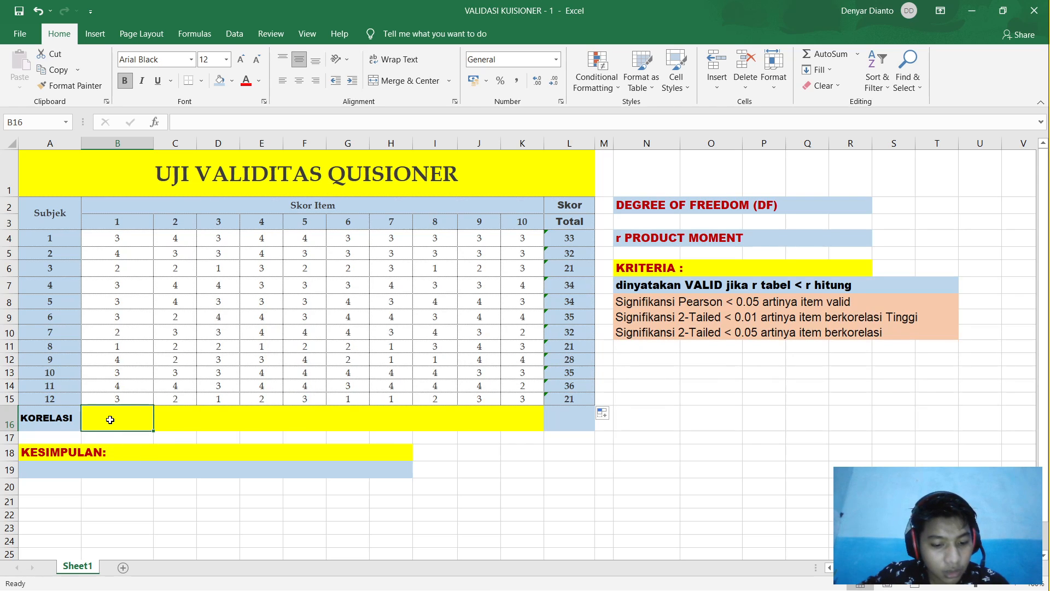
# Step: Build =CORREL(B4:B15;L4:L14) in B16 from item 1's scores and the totals
pyautogui.write('=C')
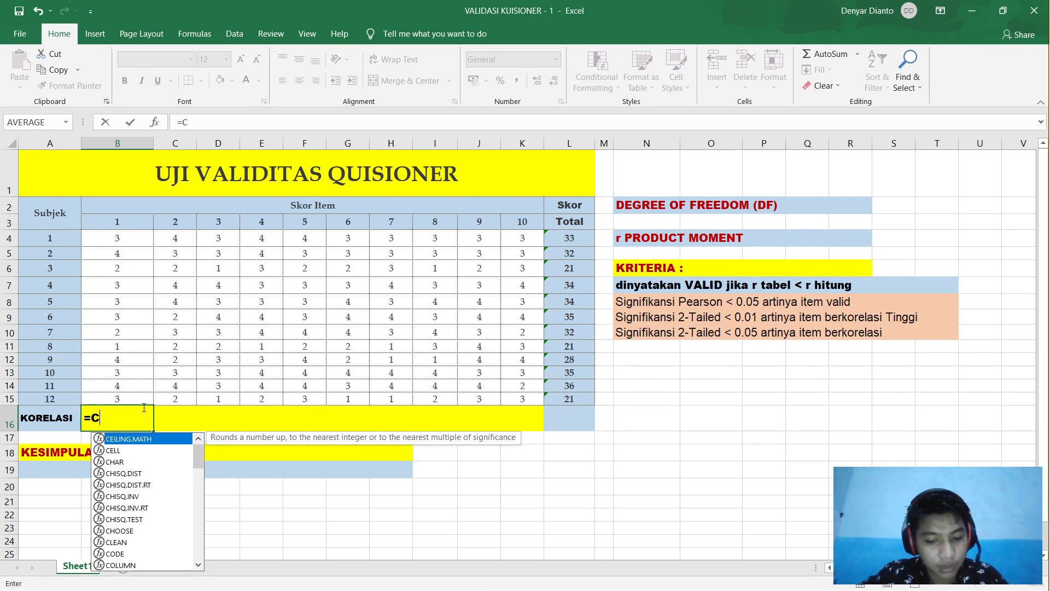
pyautogui.write('ORR')
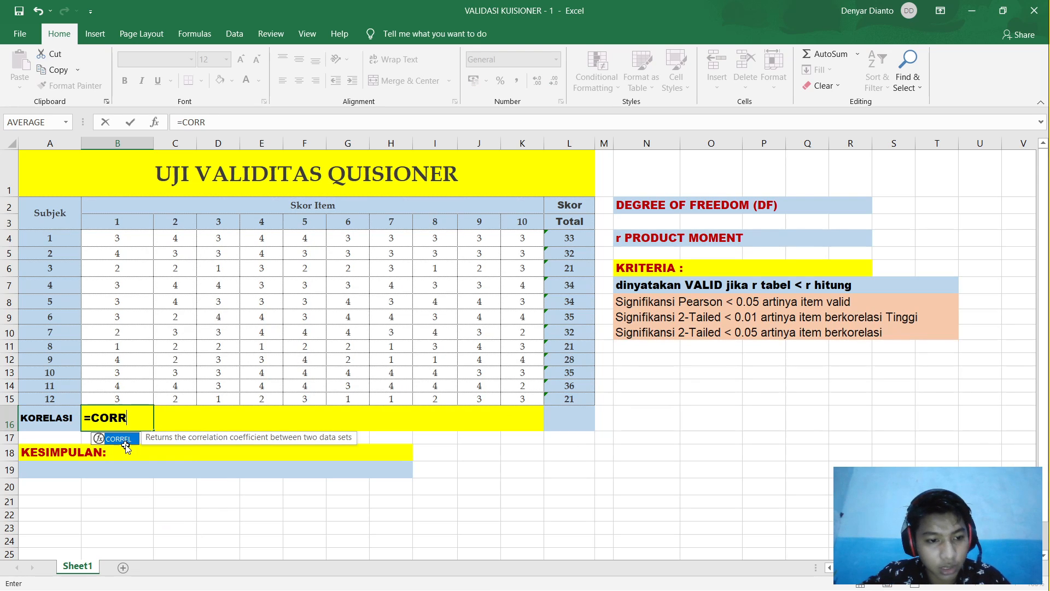
pyautogui.doubleClick(126, 439)
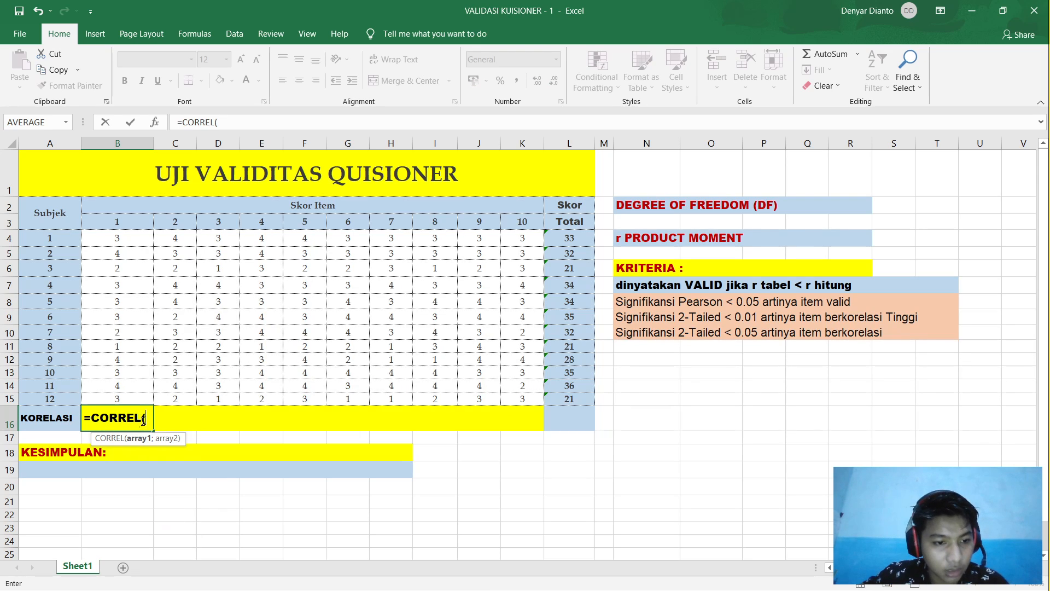
pyautogui.click(135, 246)
pyautogui.moveTo(134, 247); pyautogui.dragTo(131, 402)
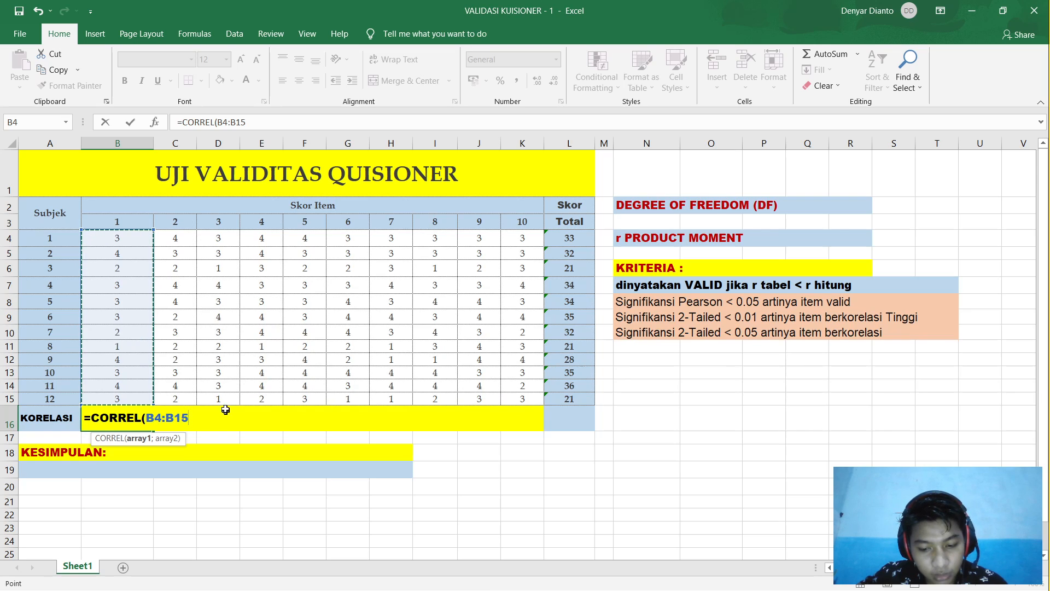
pyautogui.write(';')
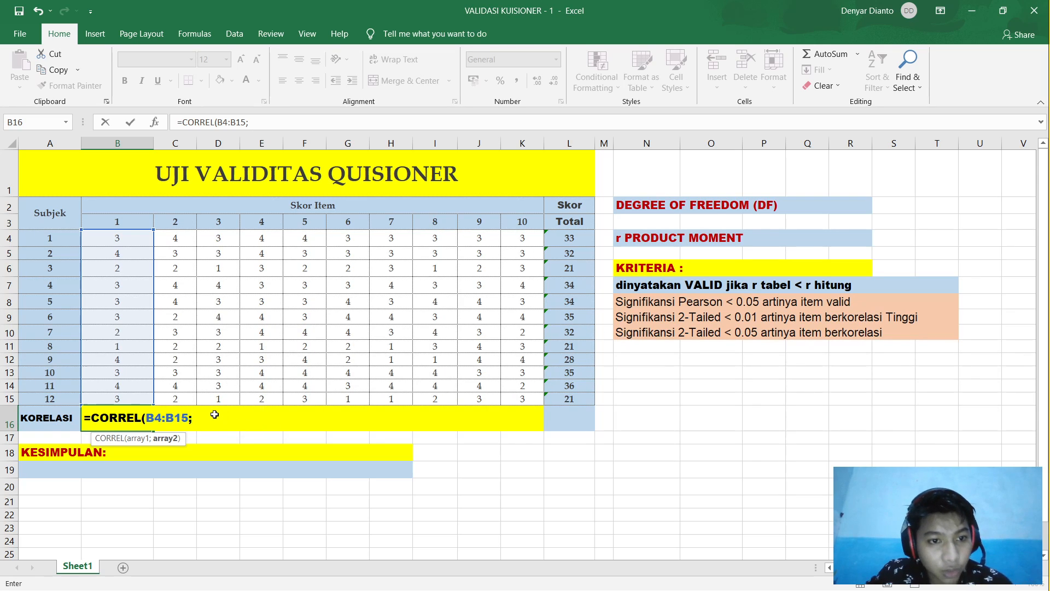
pyautogui.moveTo(571, 236); pyautogui.dragTo(569, 386)
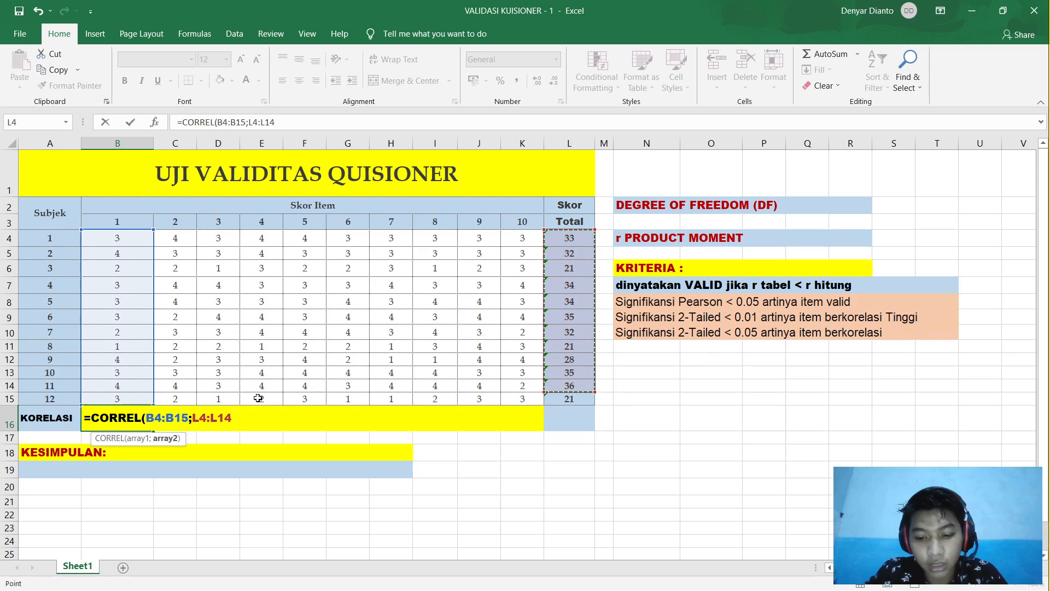
pyautogui.write(')')
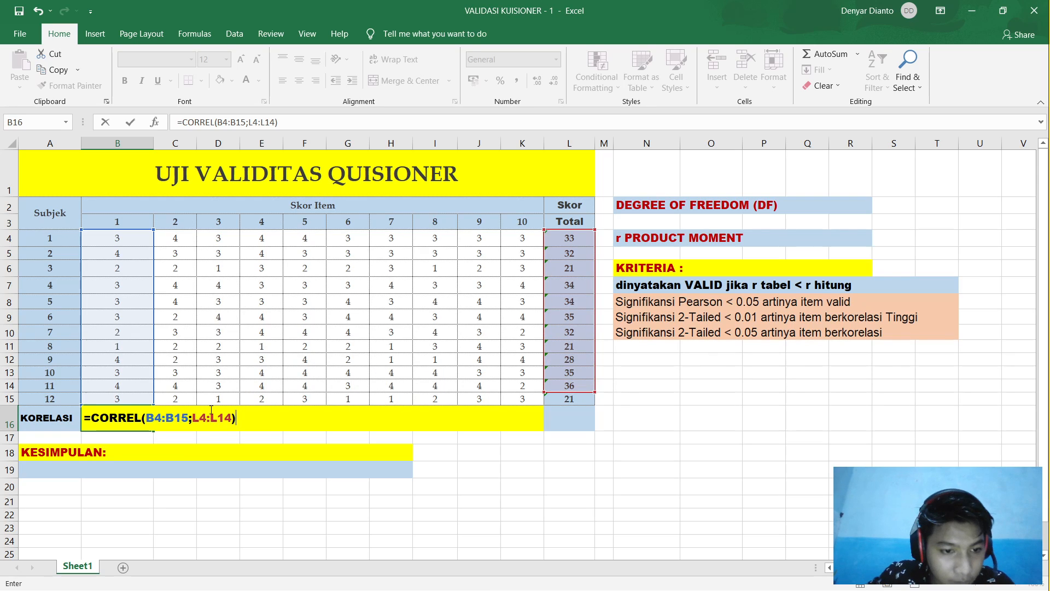
# Step: Anchor the total range as $L$4:$L$14 and commit the formula, which returns #N/A
pyautogui.click(191, 417)
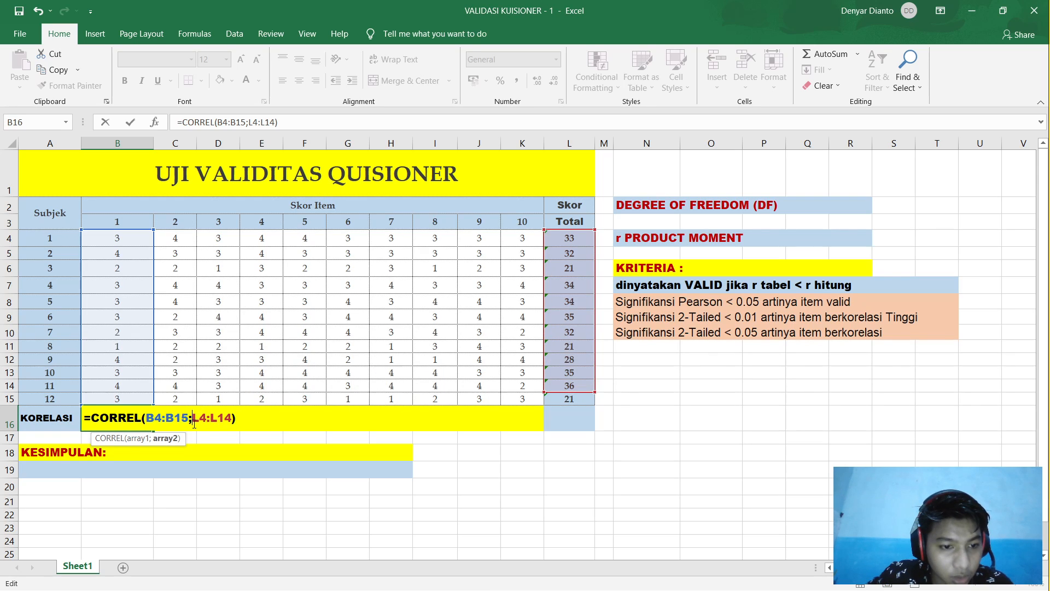
pyautogui.write('$')
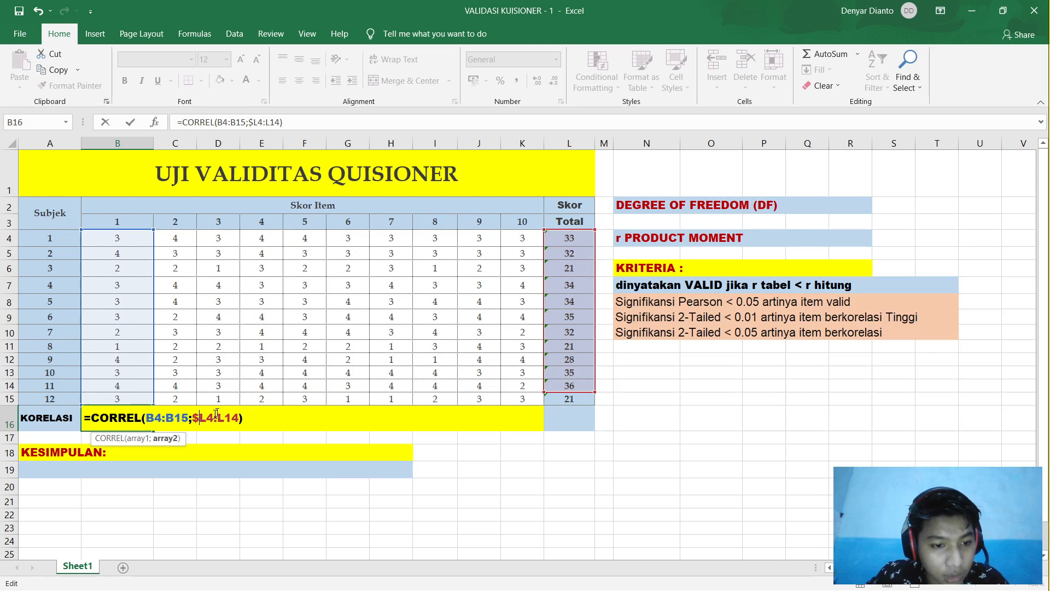
pyautogui.click(212, 424)
pyautogui.write('$')
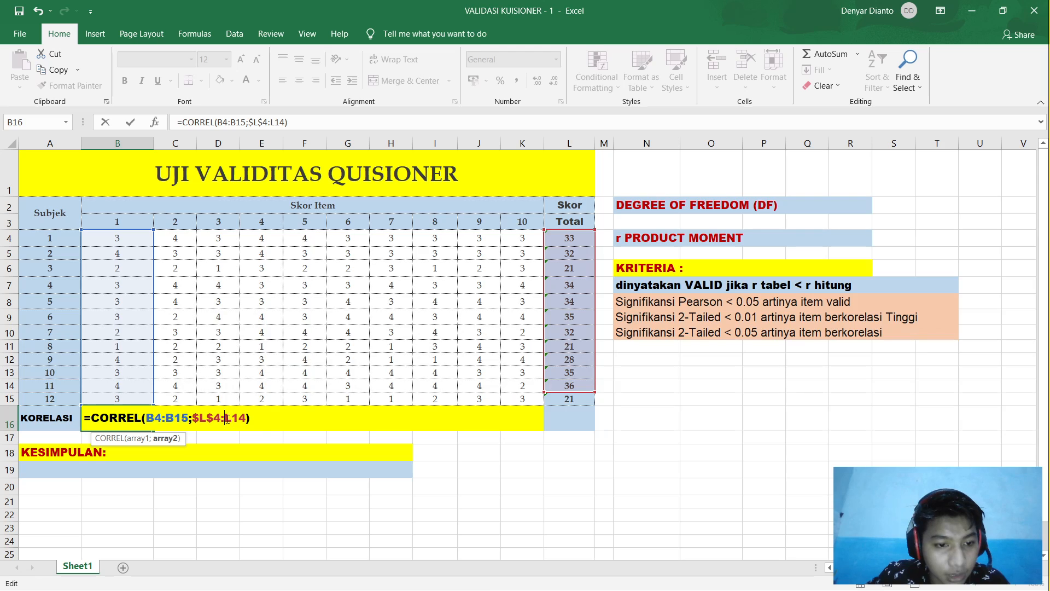
pyautogui.press('Left')
pyautogui.press('Left')
pyautogui.press('Left')
pyautogui.write('$$')
pyautogui.press('Return')
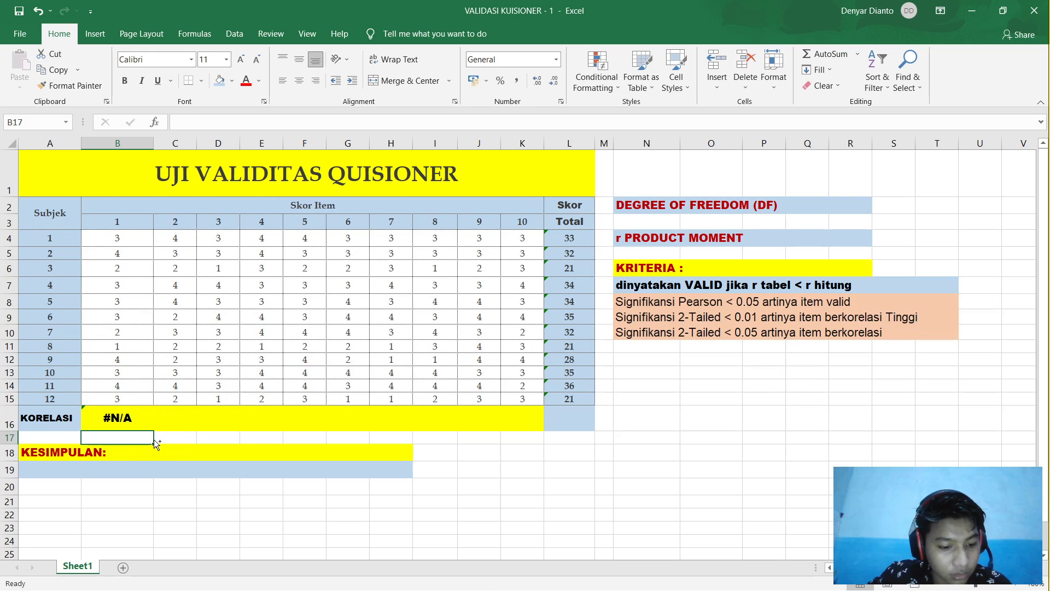
pyautogui.click(131, 424)
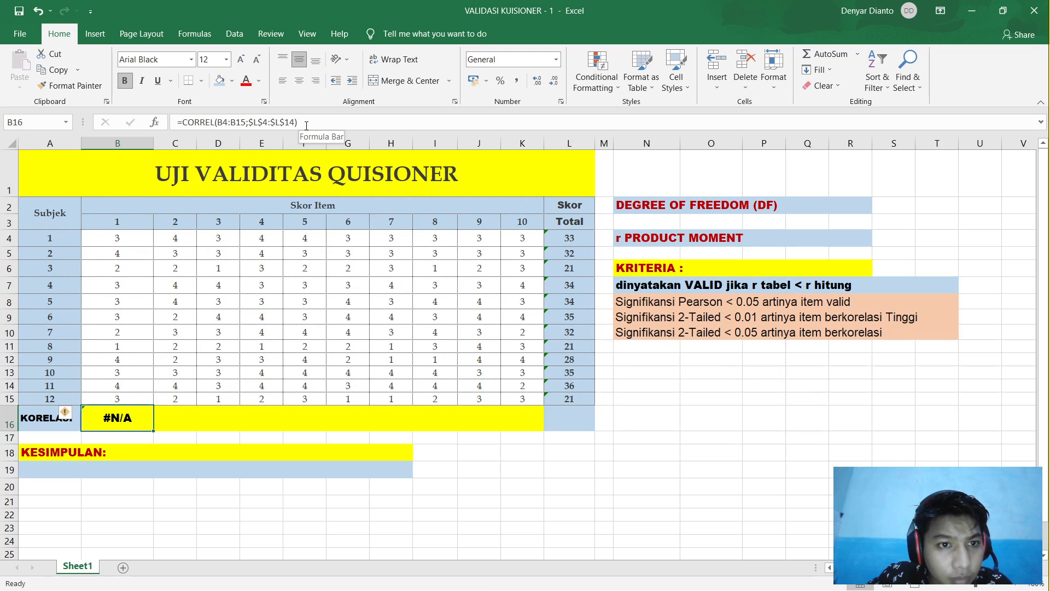
# Step: Rebuild B16 as =CORREL(B4:B15;L4:L15) using all 12 subjects' totals
pyautogui.moveTo(305, 122); pyautogui.dragTo(185, 120)
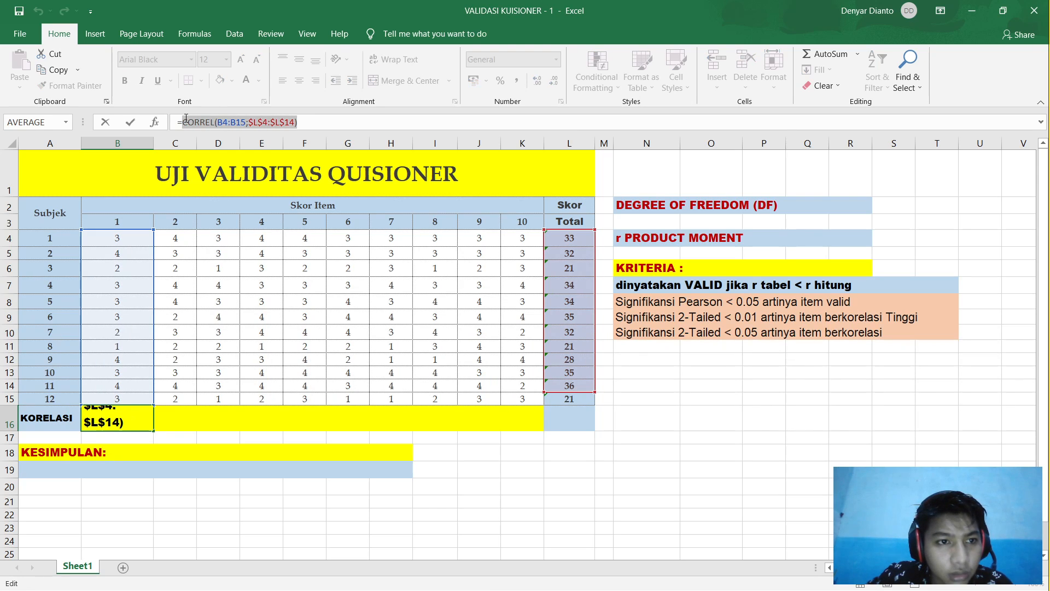
pyautogui.press('BackSpace')
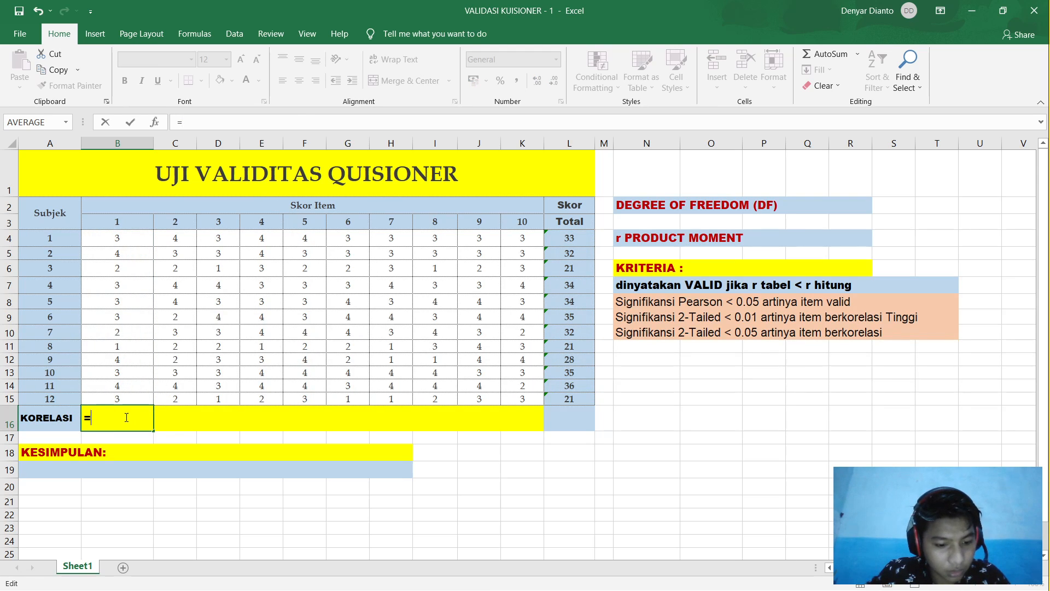
pyautogui.write('CORR')
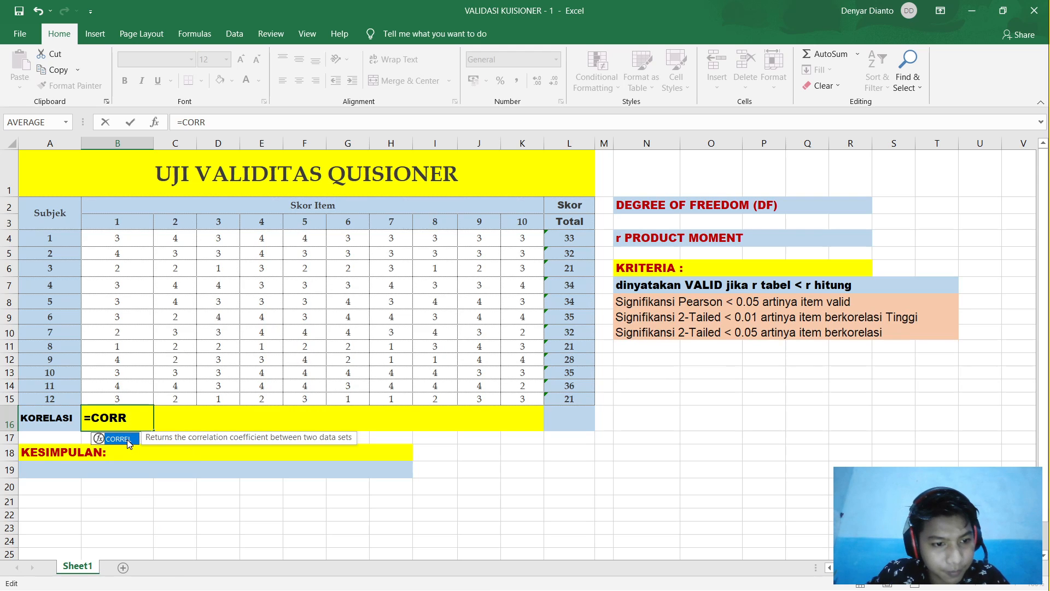
pyautogui.doubleClick(128, 440)
pyautogui.moveTo(129, 227); pyautogui.dragTo(136, 399)
pyautogui.click(129, 280)
pyautogui.write(';')
pyautogui.moveTo(566, 239); pyautogui.dragTo(565, 400)
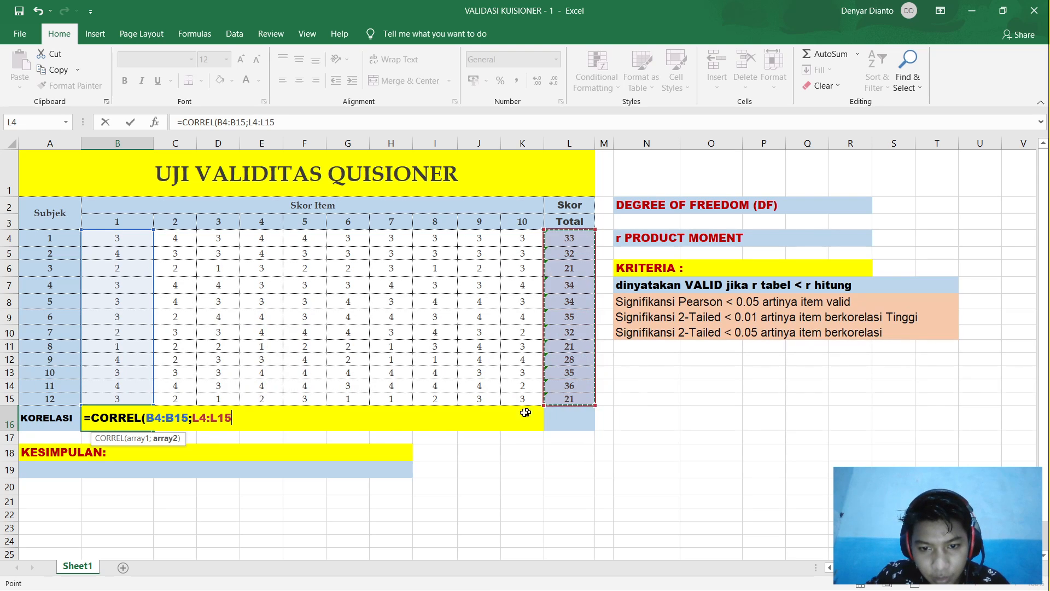
# Step: Lock the total range to $L$4:$L$15 so item 1's correlation shows 0,534253
pyautogui.click(194, 417)
pyautogui.write('#')
pyautogui.press('BackSpace')
pyautogui.write('$L$')
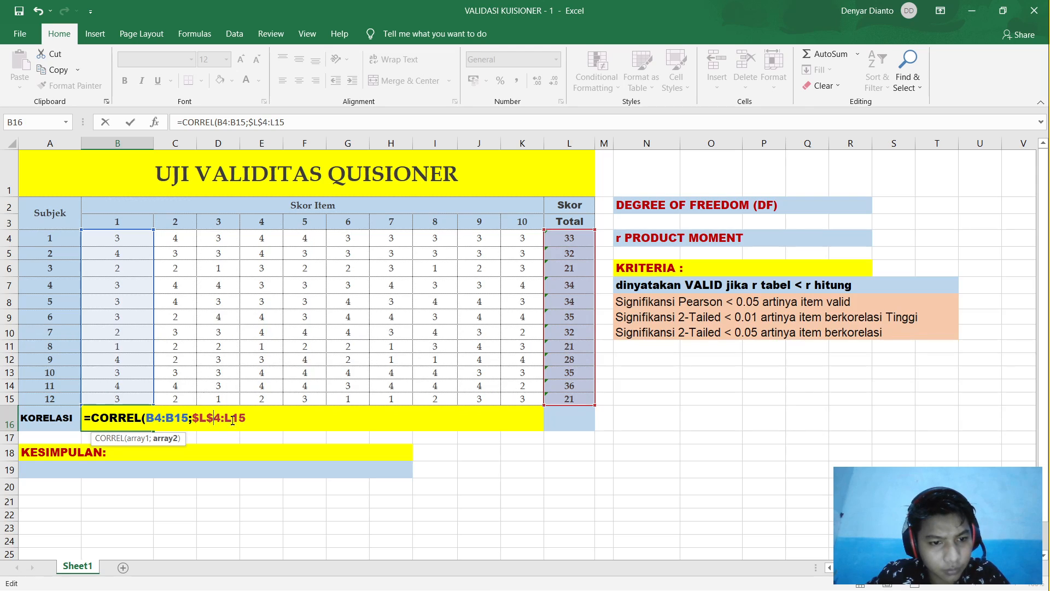
pyautogui.click(230, 419)
pyautogui.write('$L')
pyautogui.write('$L$15')
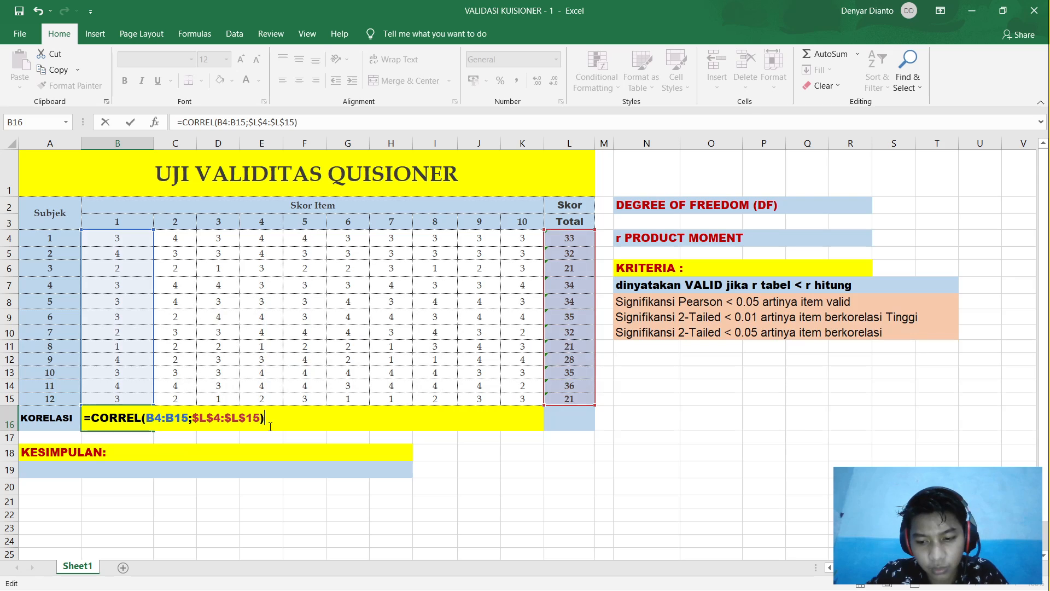
pyautogui.press('Return')
pyautogui.click(143, 417)
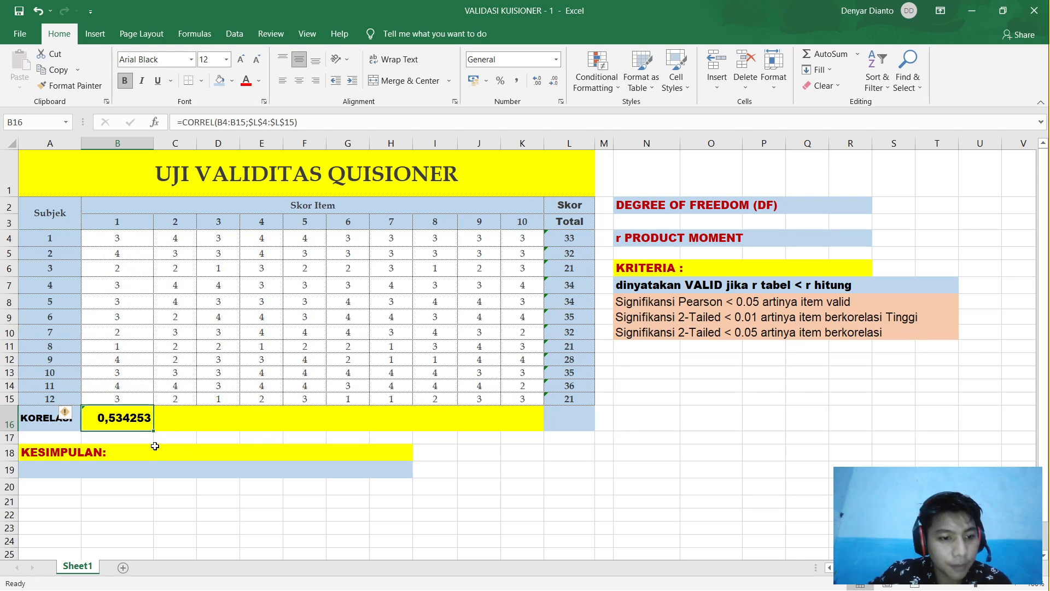
# Step: Copy B16's CORREL formula across to K16 and check the formulas for items 7–10
pyautogui.moveTo(151, 429); pyautogui.dragTo(541, 430)
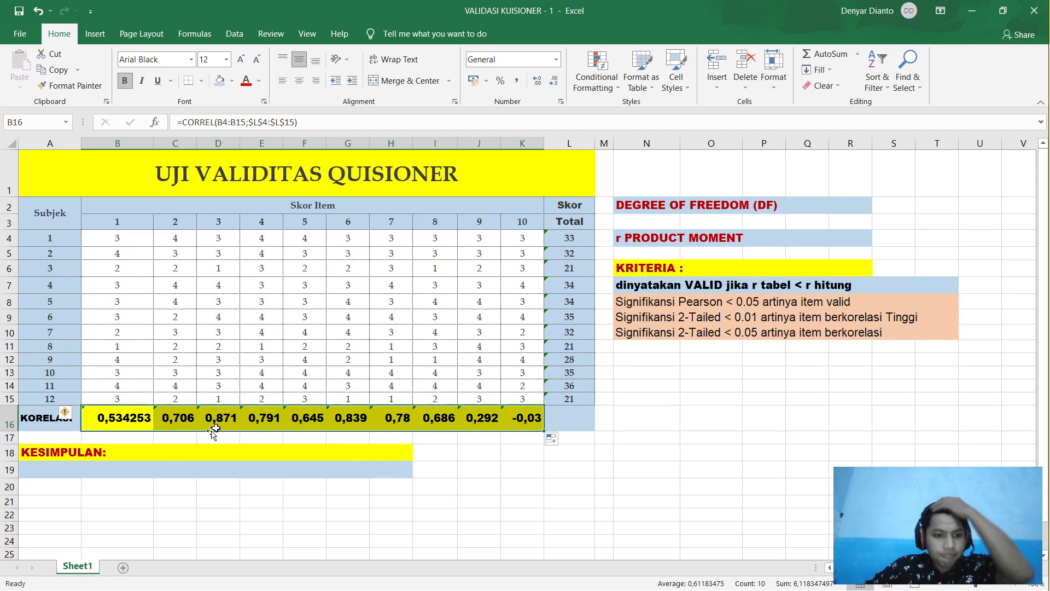
pyautogui.click(257, 526)
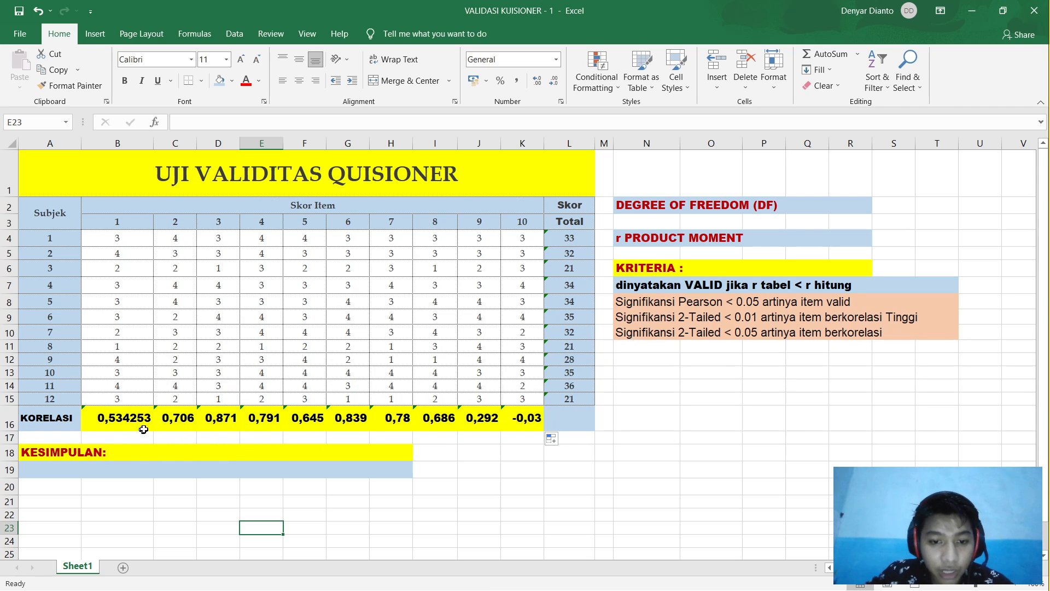
pyautogui.moveTo(437, 429); pyautogui.dragTo(350, 417)
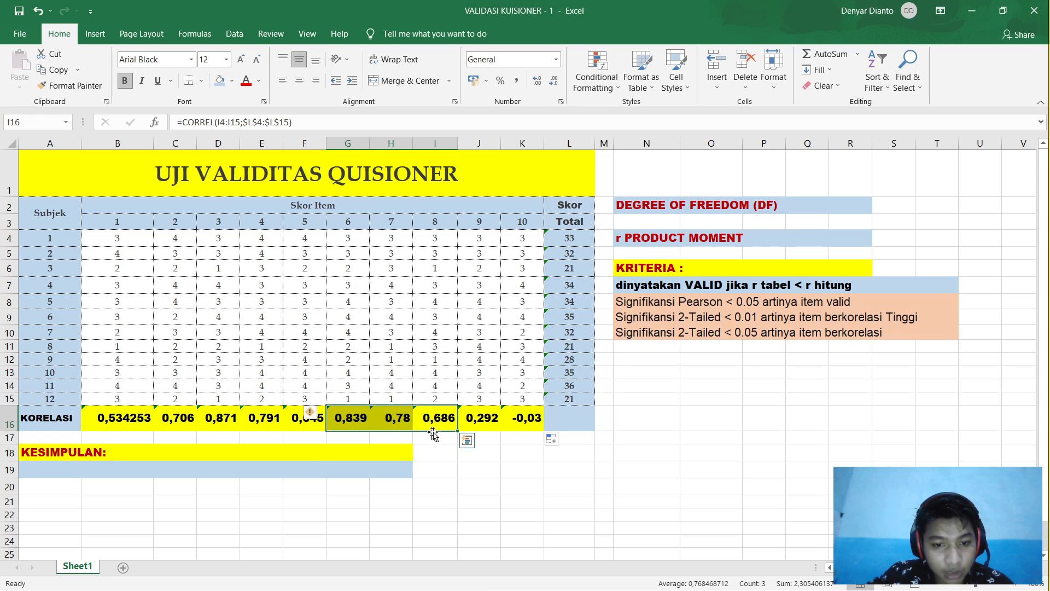
pyautogui.click(482, 421)
pyautogui.click(524, 427)
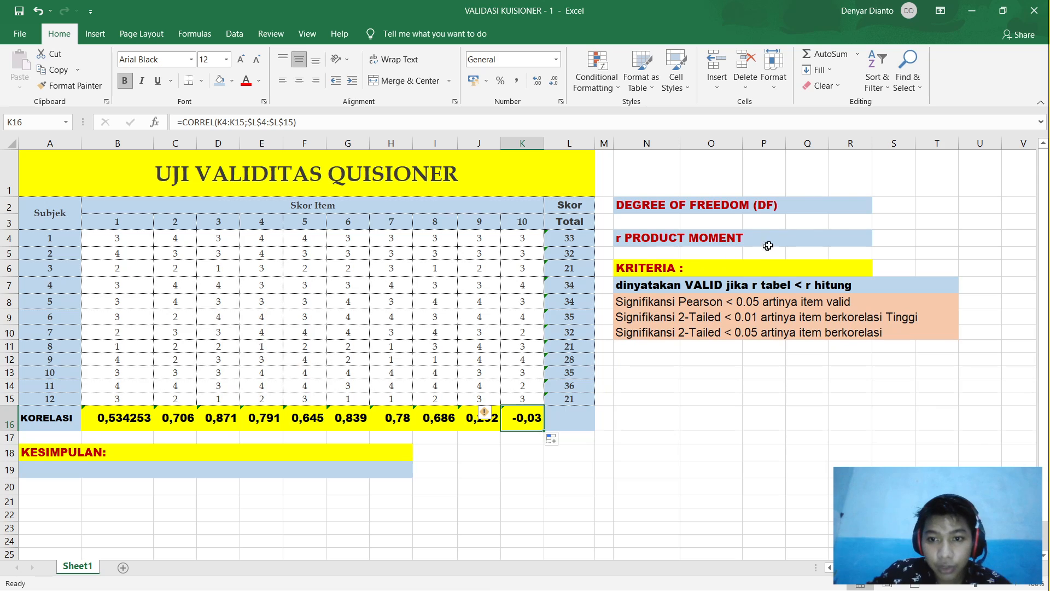
pyautogui.moveTo(507, 586)
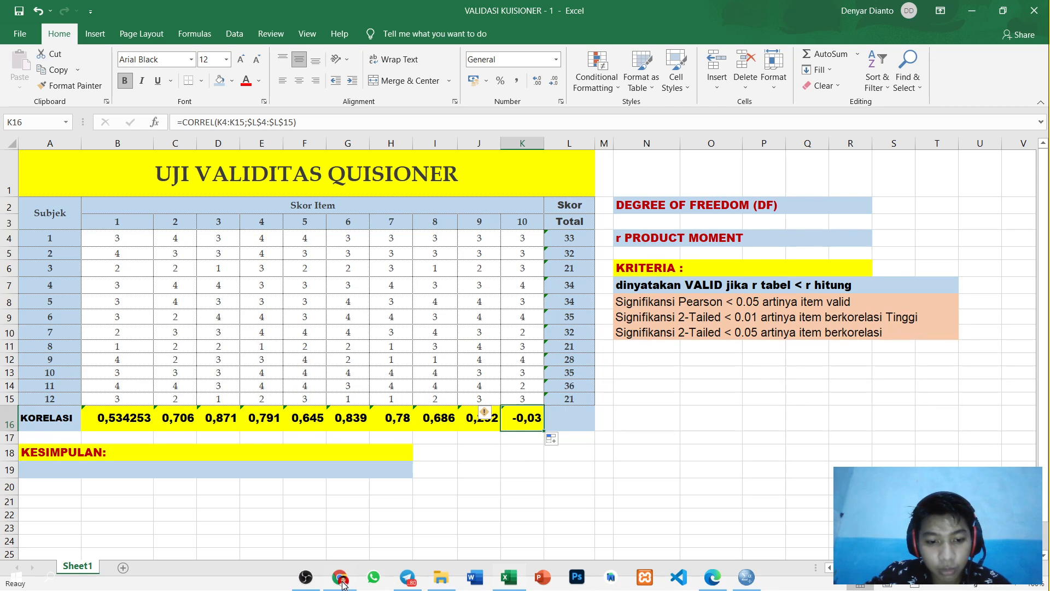
pyautogui.click(712, 576)
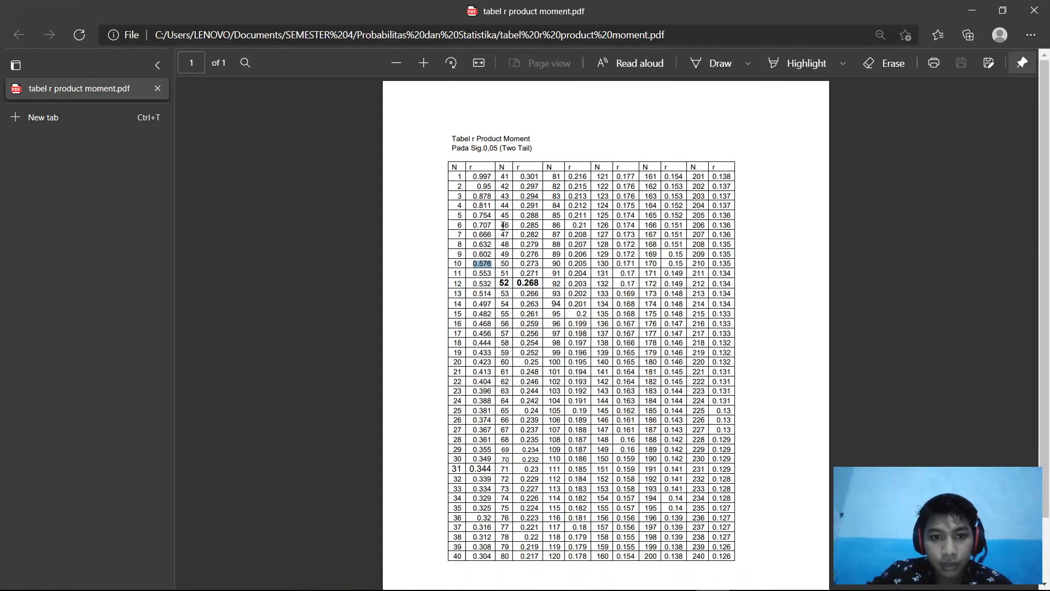
pyautogui.moveTo(647, 588)
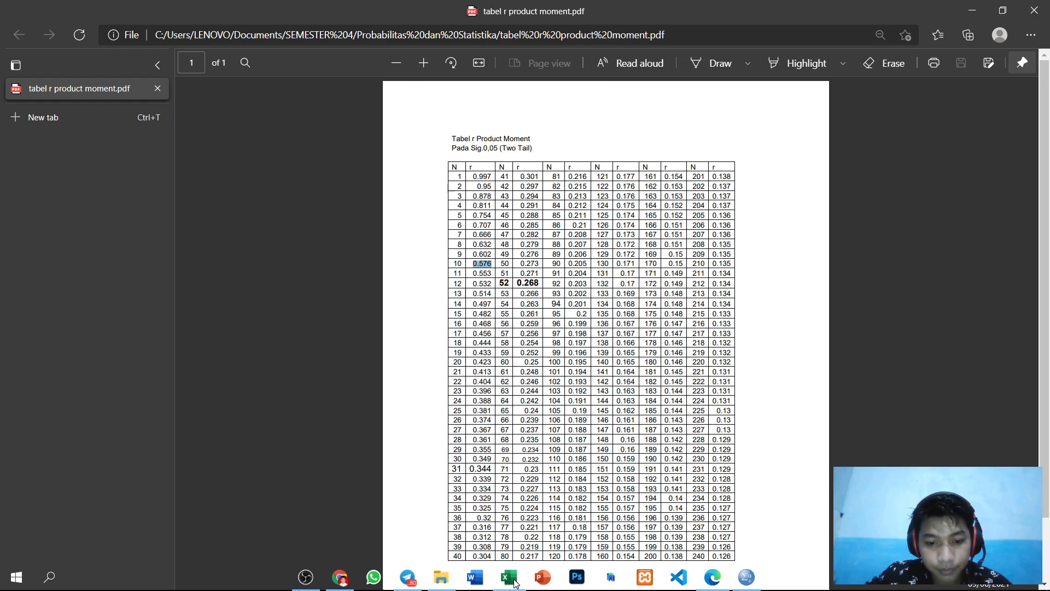
pyautogui.click(508, 577)
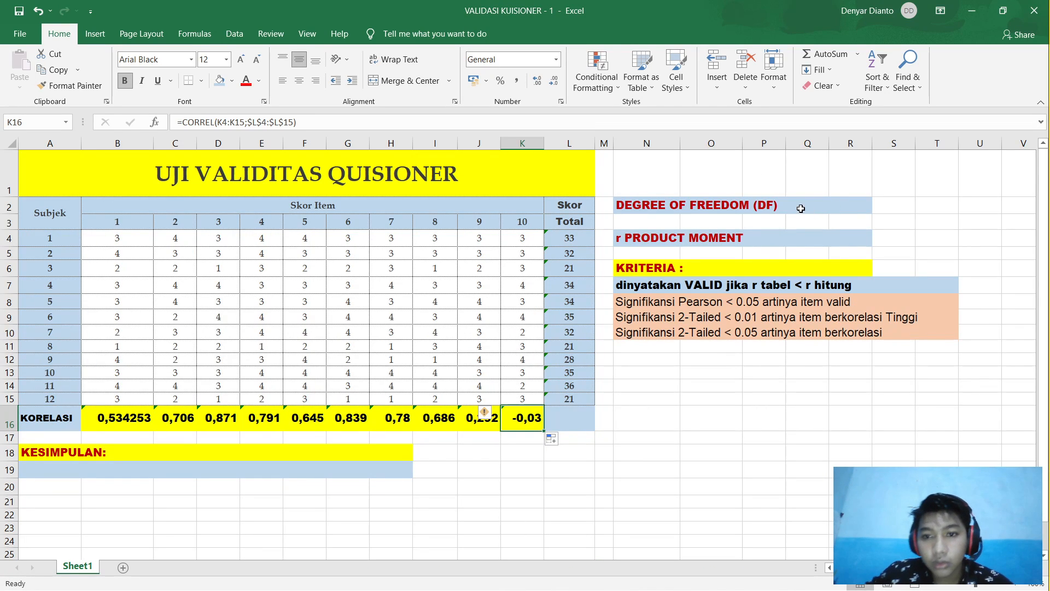
# Step: Enter 12-2=10 as text in R2 beside DEGREE OF FREEDOM (DF)
pyautogui.click(838, 209)
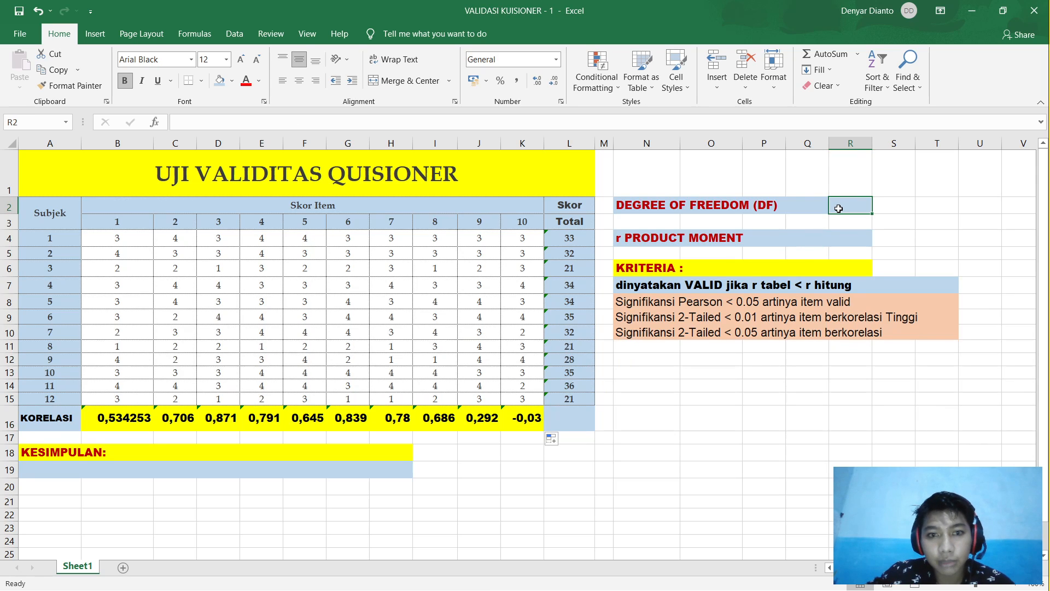
pyautogui.write('1')
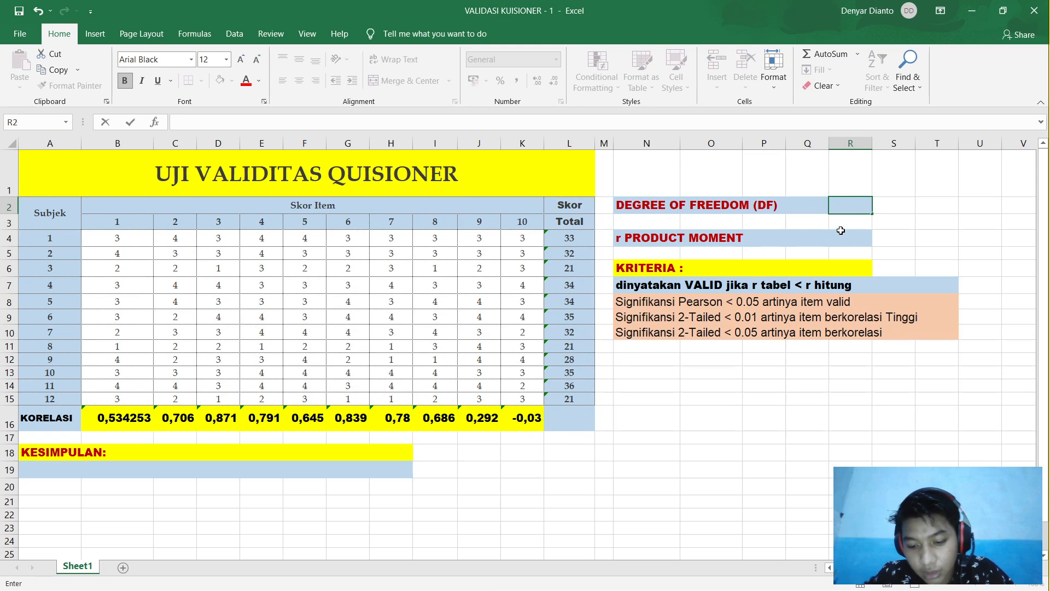
pyautogui.write("'12")
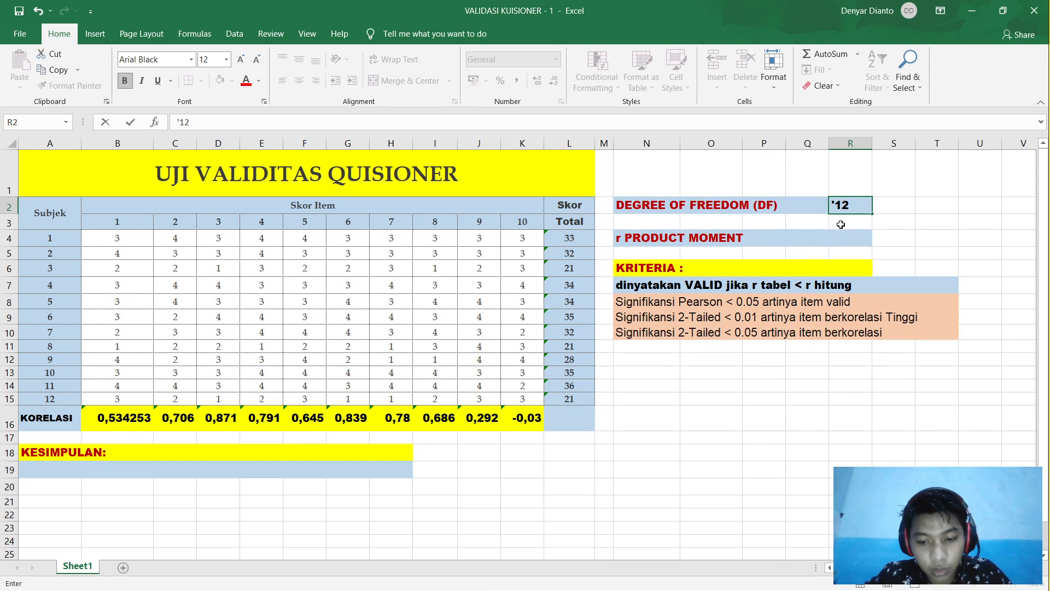
pyautogui.write('-')
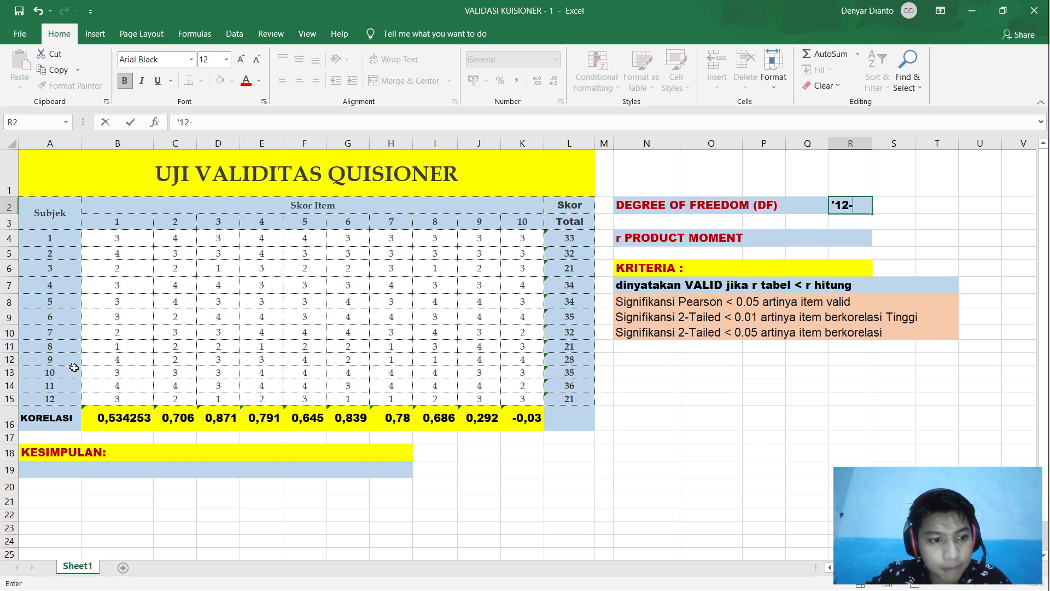
pyautogui.write('2=')
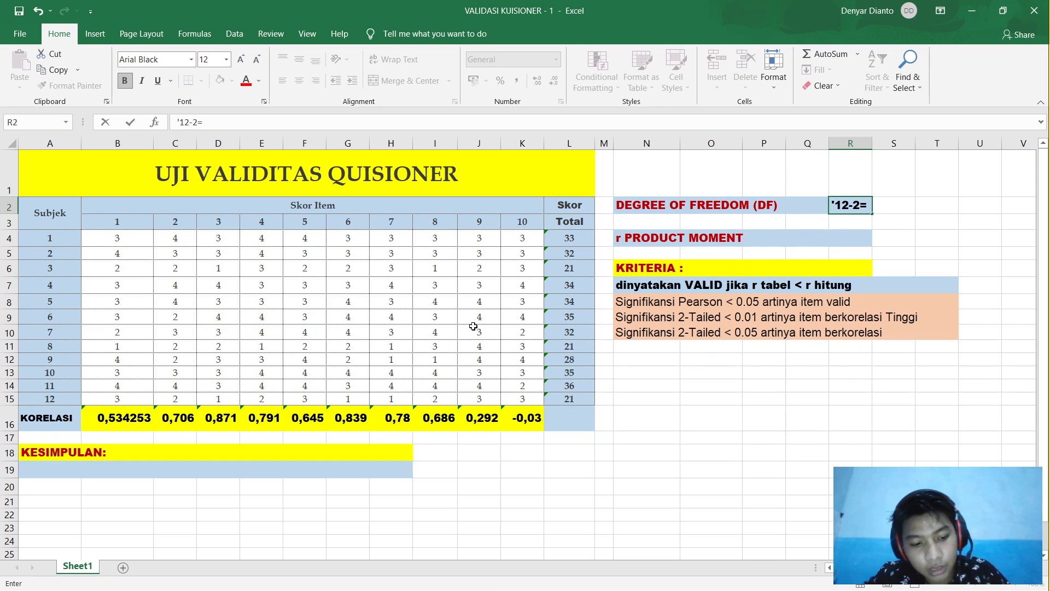
pyautogui.write('10')
pyautogui.press('Return')
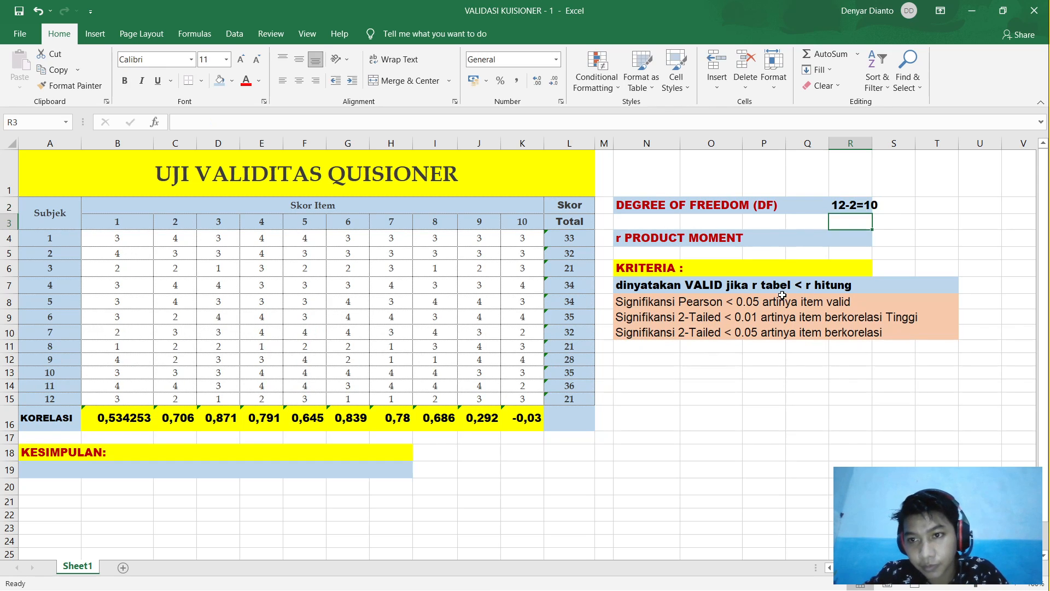
pyautogui.click(854, 239)
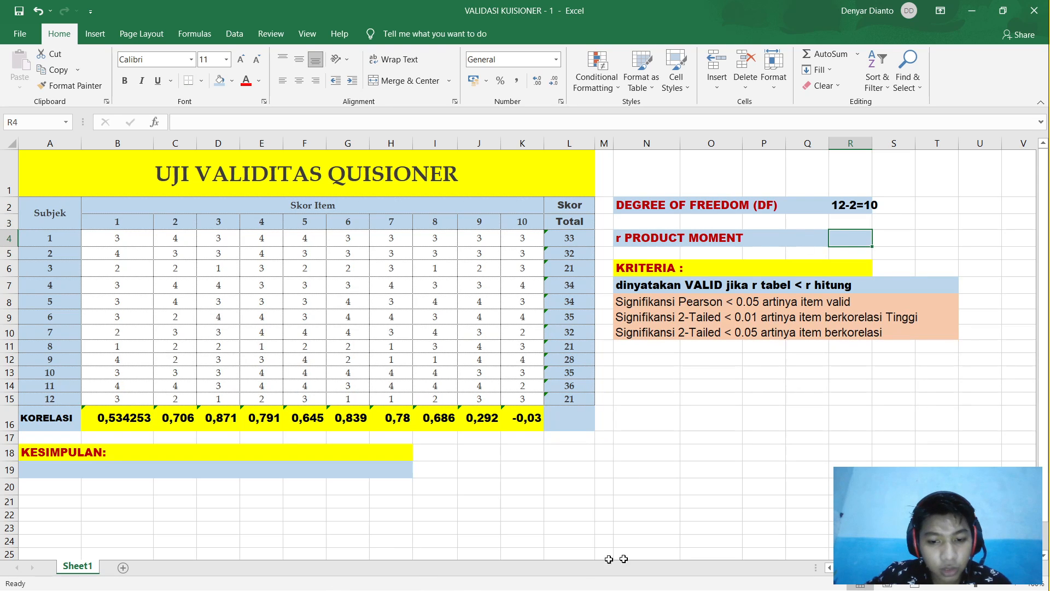
pyautogui.click(708, 579)
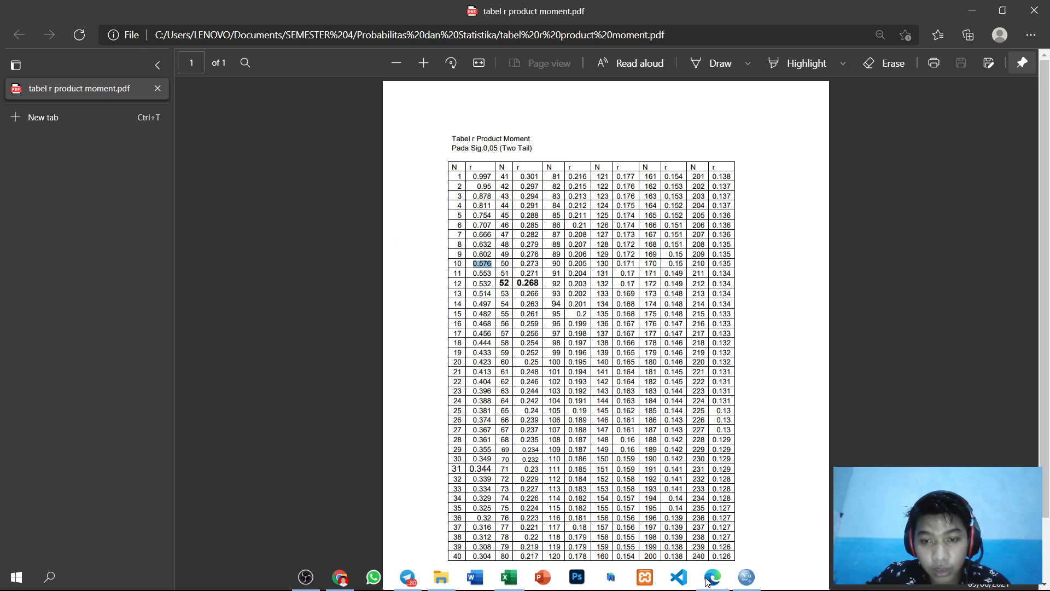
pyautogui.moveTo(525, 186); pyautogui.dragTo(520, 187)
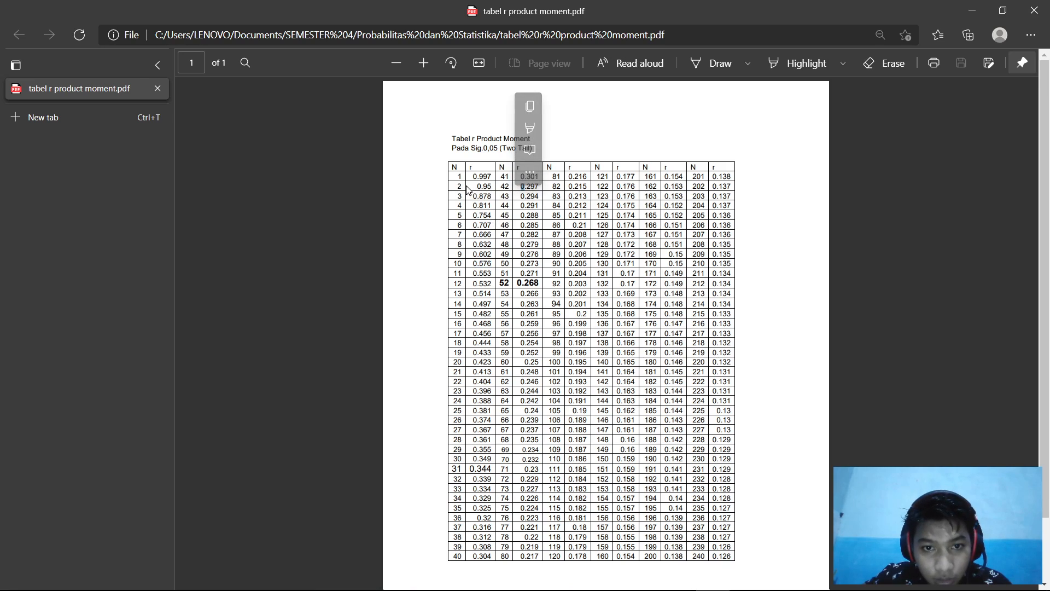
pyautogui.moveTo(470, 257); pyautogui.dragTo(491, 263)
pyautogui.hotkey('ctrl', 'c')
pyautogui.click(461, 266)
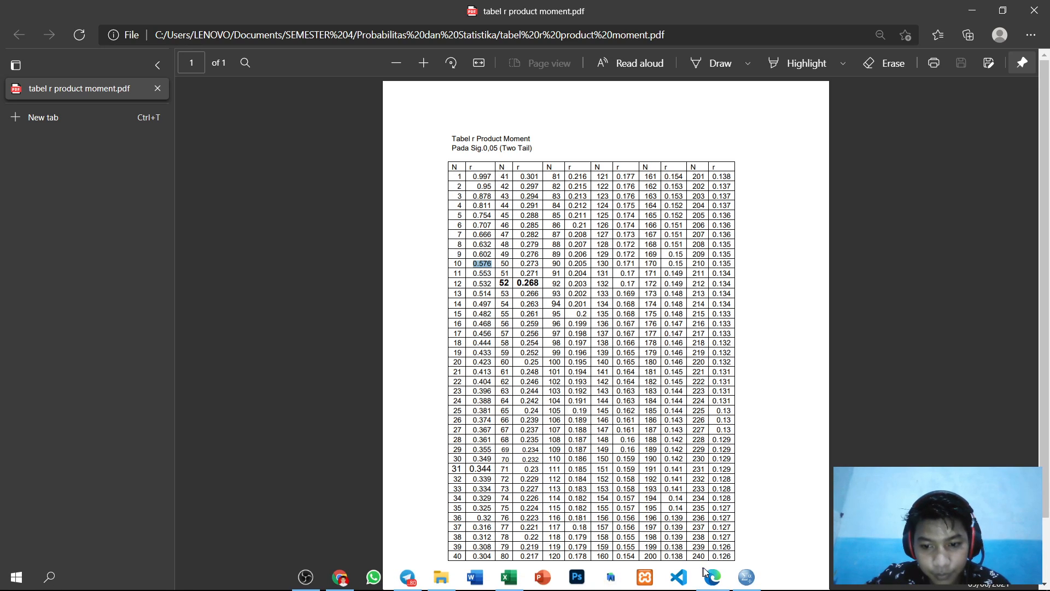
pyautogui.click(510, 577)
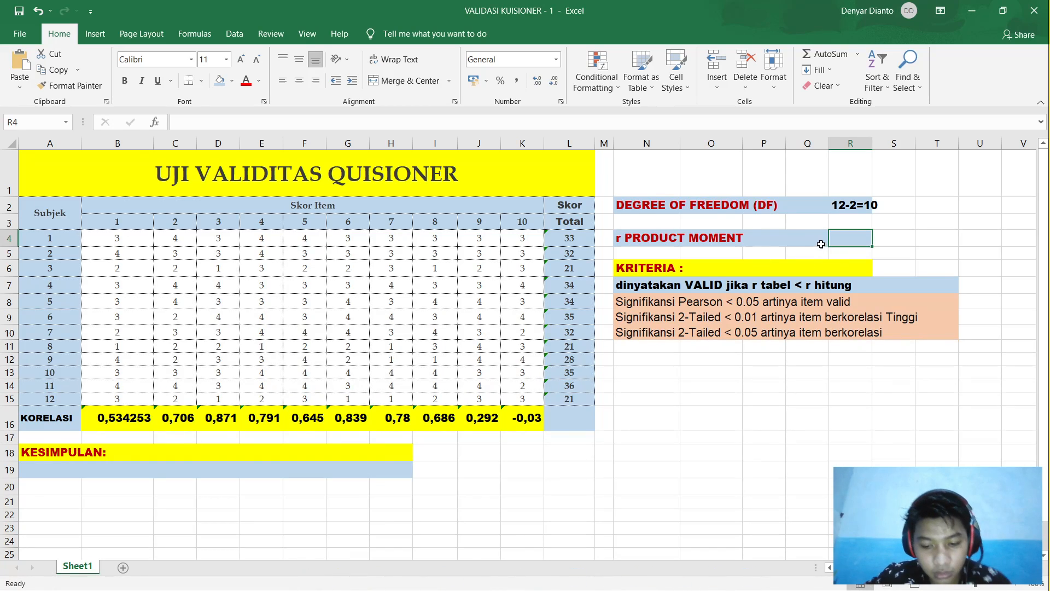
# Step: Paste 0.576 as text into R4 and format it bold at size 14
pyautogui.write("'")
pyautogui.hotkey('ctrl', 'v')
pyautogui.moveTo(861, 238); pyautogui.dragTo(822, 237)
pyautogui.click(125, 80)
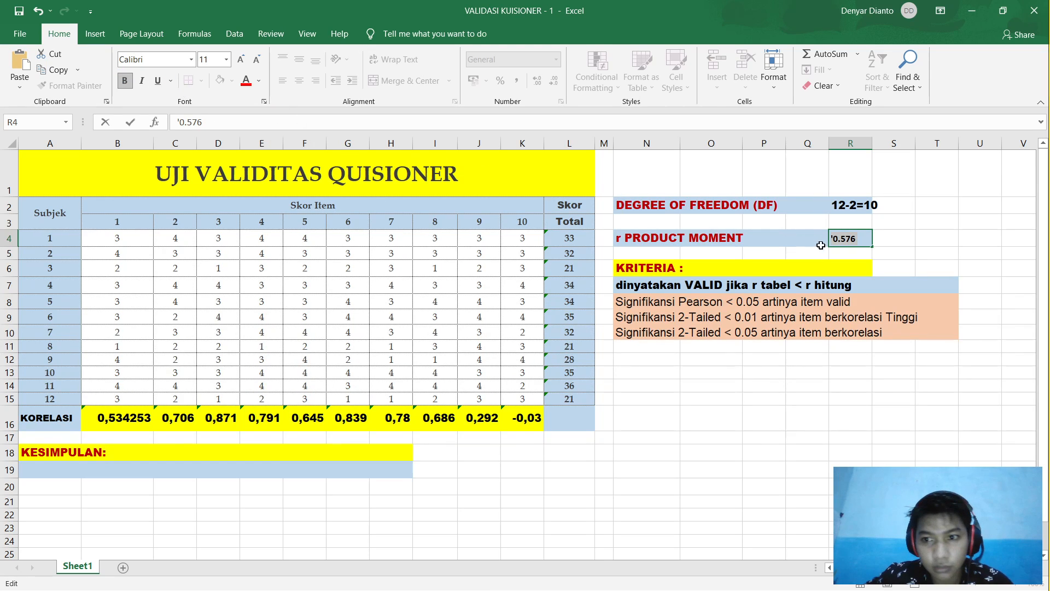
pyautogui.click(226, 59)
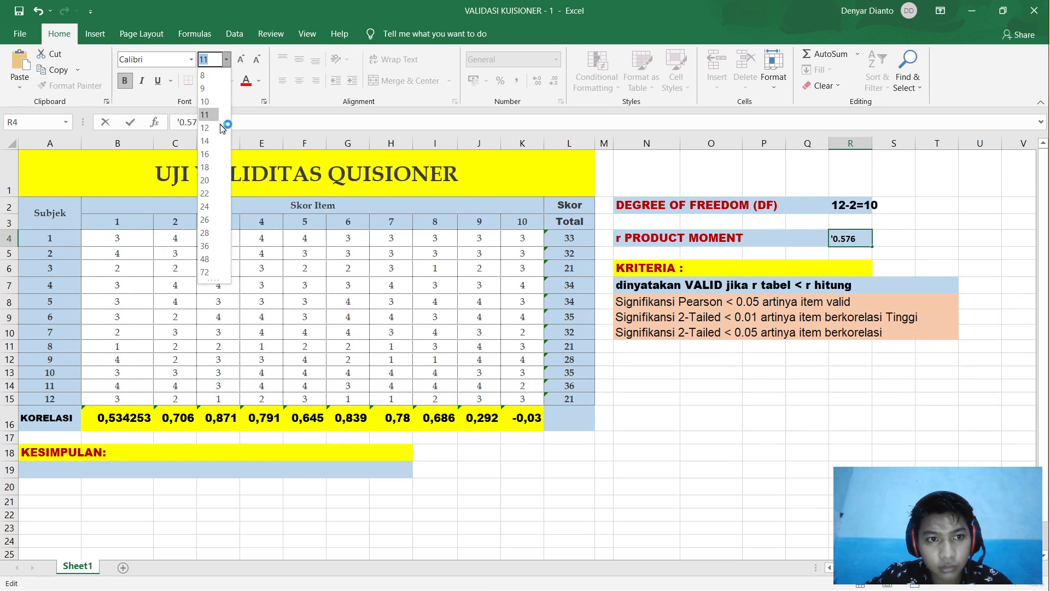
pyautogui.press('Escape')
pyautogui.click(878, 234)
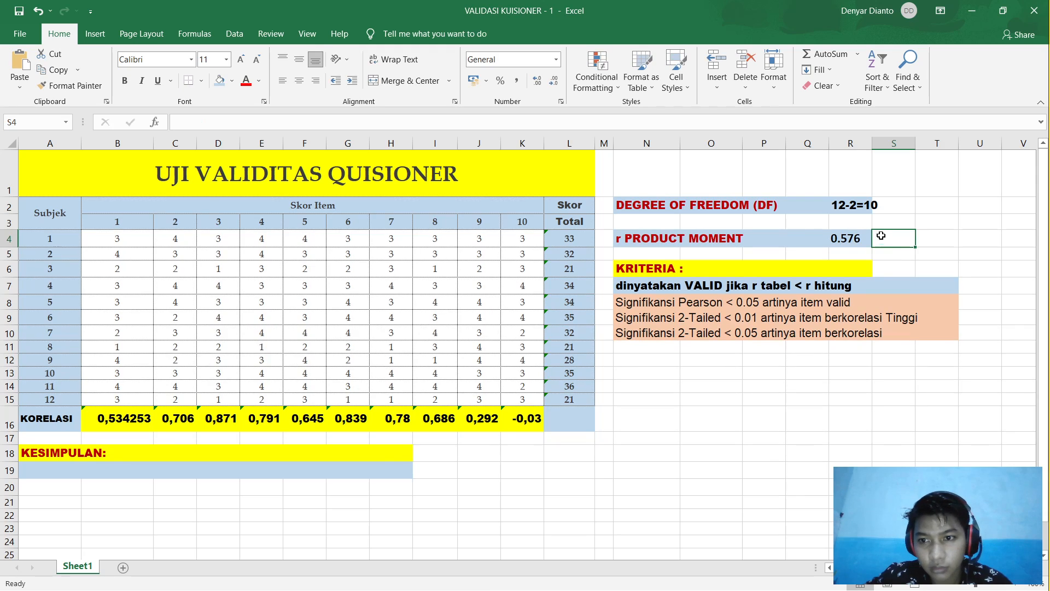
pyautogui.click(851, 241)
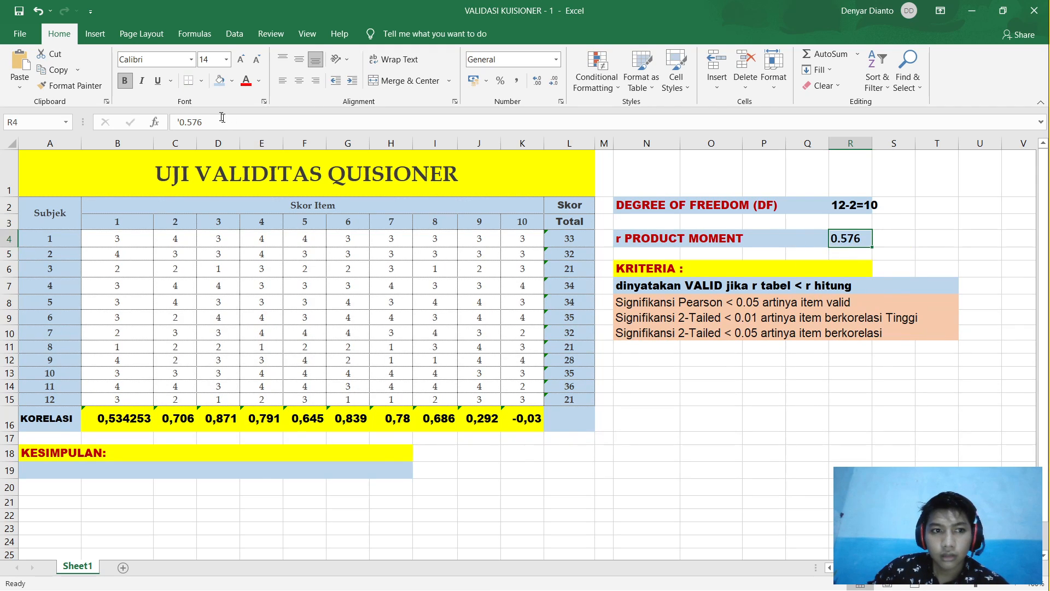
pyautogui.click(886, 243)
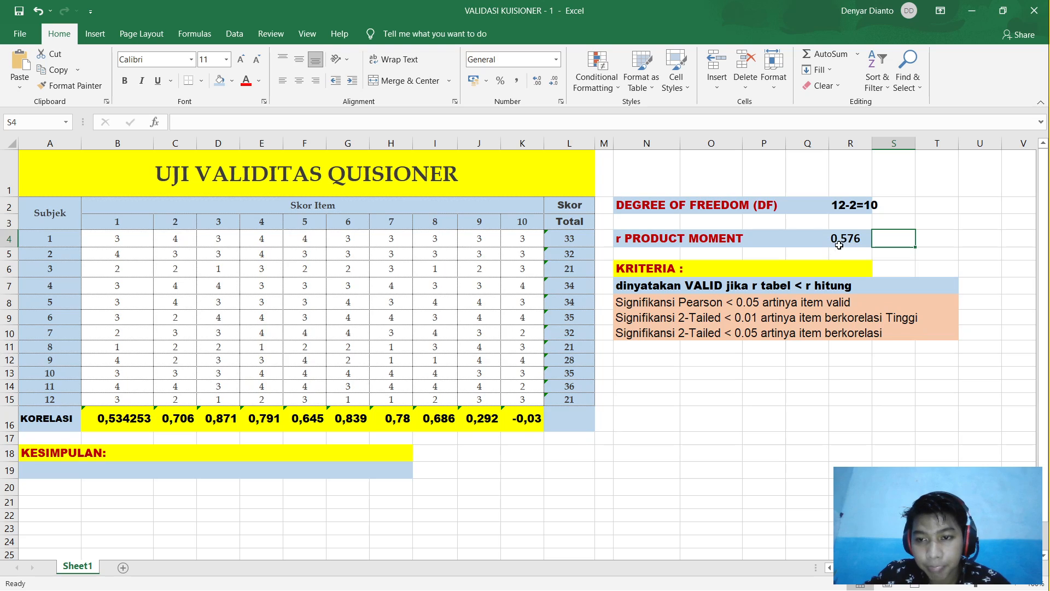
pyautogui.click(843, 240)
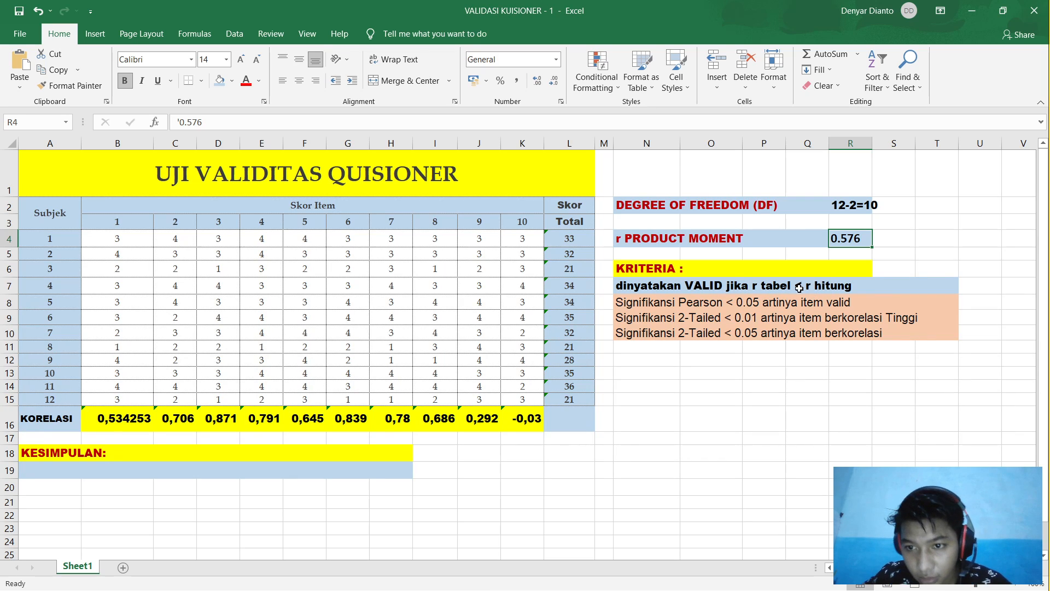
# Step: Label L16, at the end of the KORELASI row, as 'r hitung'
pyautogui.click(577, 428)
pyautogui.write('total')
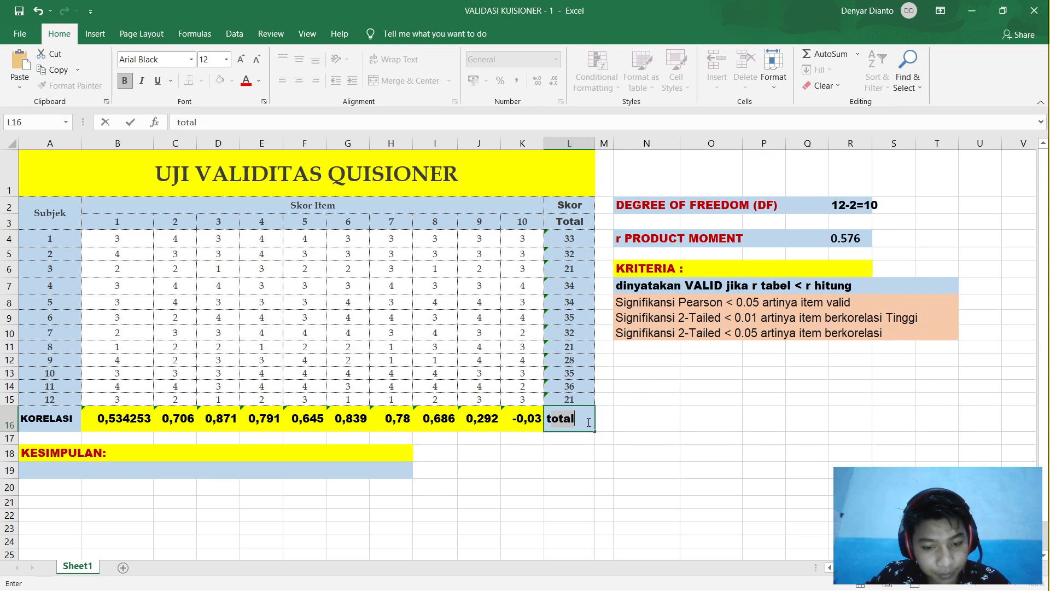
pyautogui.press('BackSpace')
pyautogui.write('r hitung')
pyautogui.click(625, 476)
# Step: Label the cell beside the 0.576 value as 'r tabel'
pyautogui.click(895, 242)
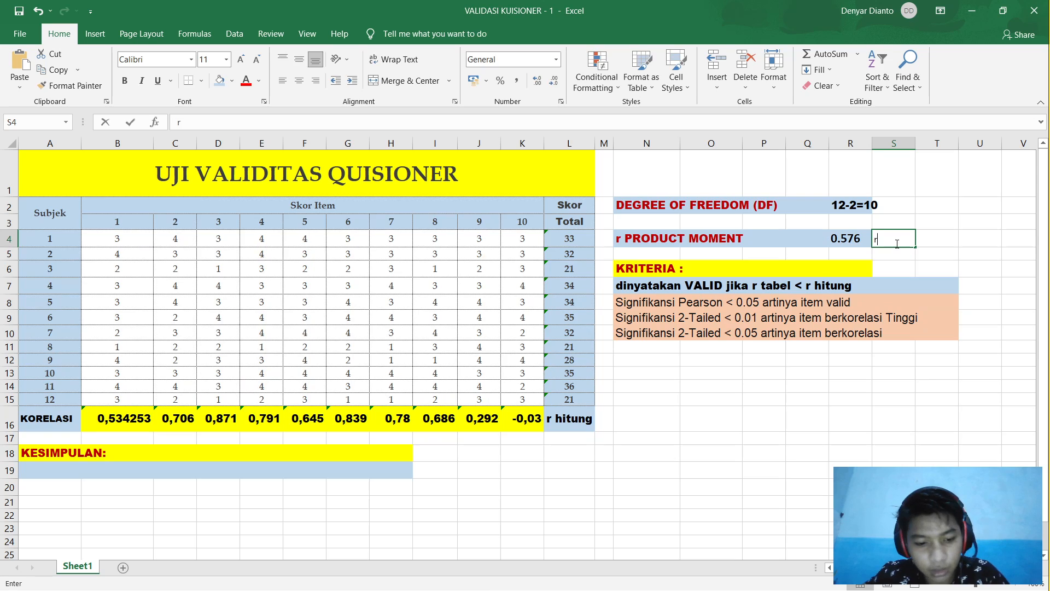
pyautogui.write('r tab')
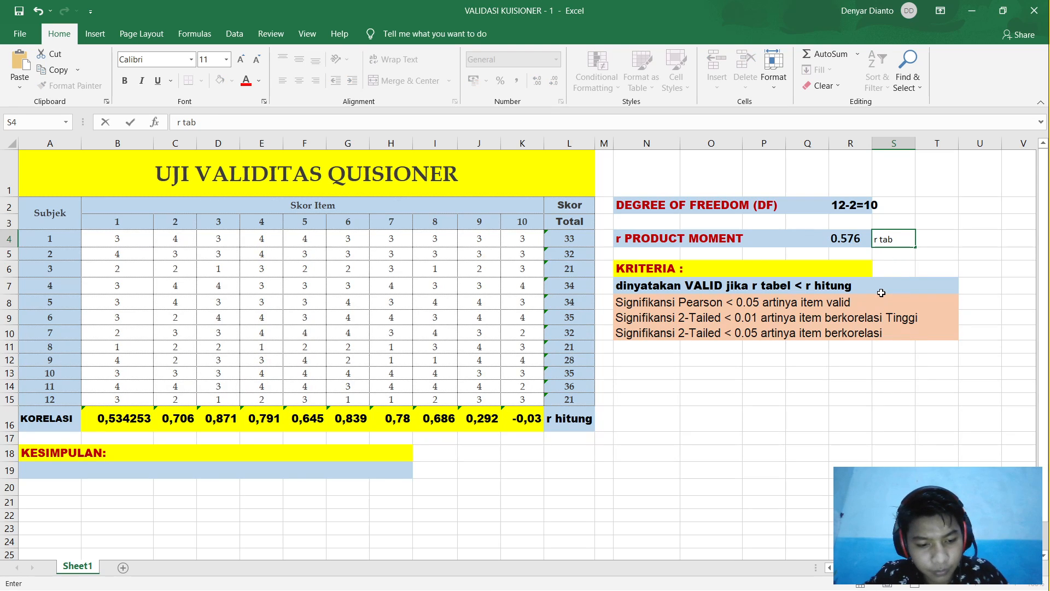
pyautogui.write('vl')
pyautogui.click(784, 422)
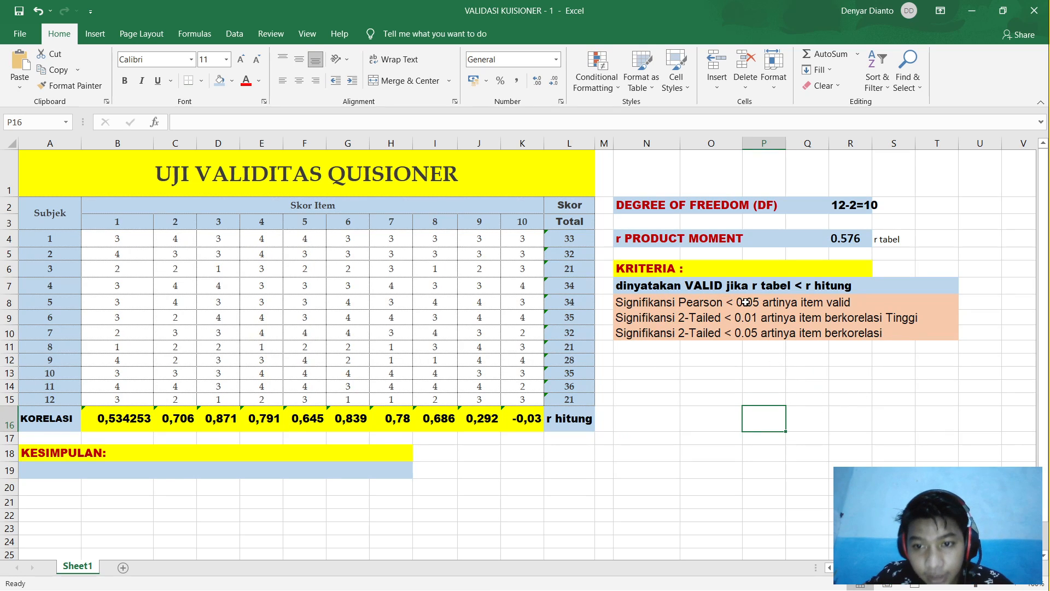
pyautogui.click(848, 239)
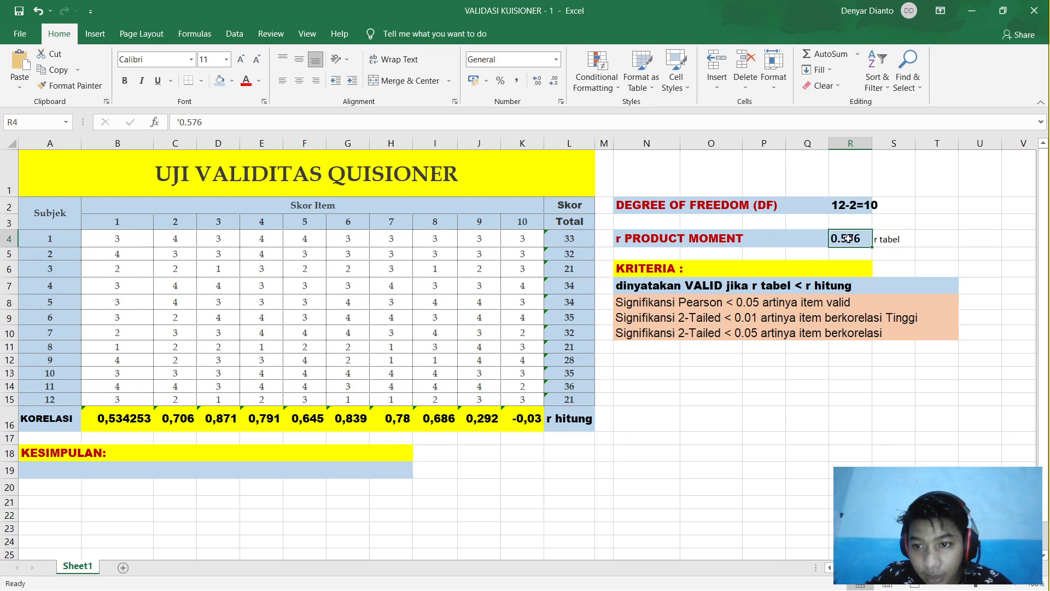
pyautogui.click(814, 289)
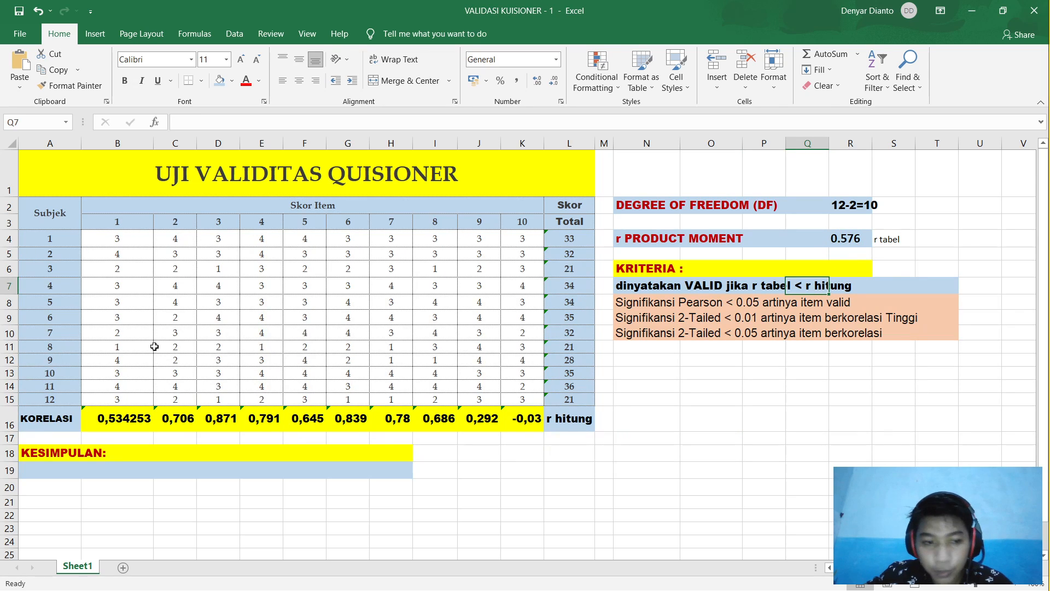
pyautogui.click(117, 424)
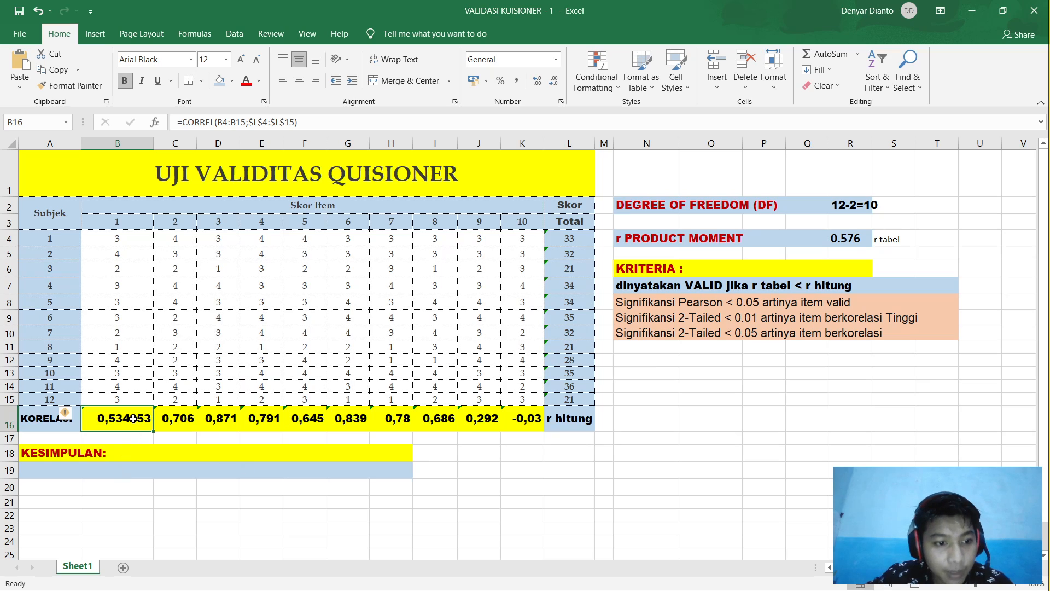
pyautogui.click(176, 415)
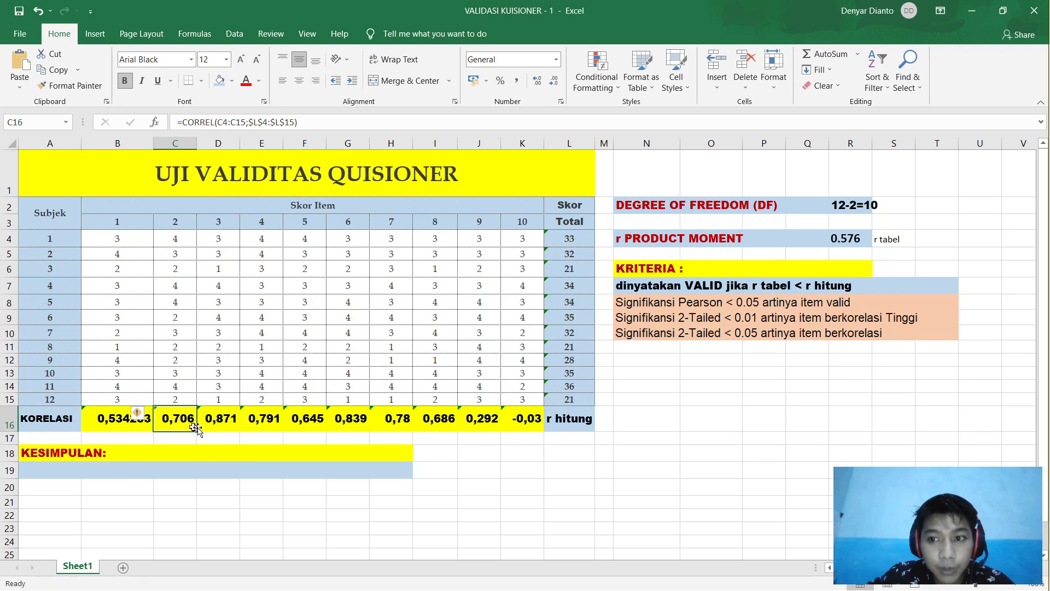
pyautogui.click(214, 425)
pyautogui.click(258, 424)
pyautogui.click(306, 425)
pyautogui.click(350, 425)
pyautogui.click(394, 425)
pyautogui.click(437, 425)
pyautogui.click(471, 424)
pyautogui.click(441, 427)
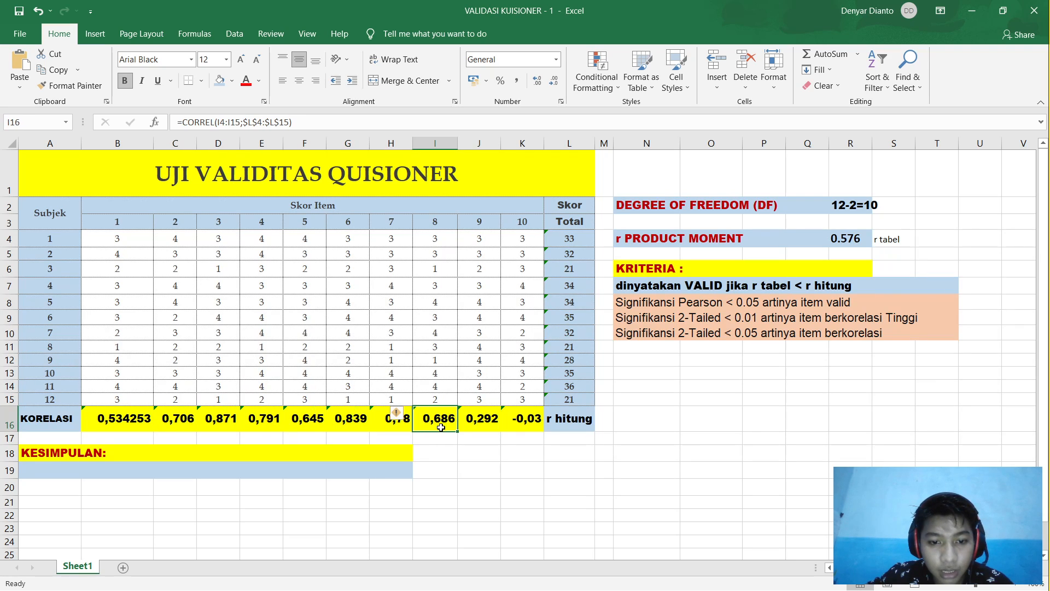
pyautogui.moveTo(436, 424); pyautogui.dragTo(159, 422)
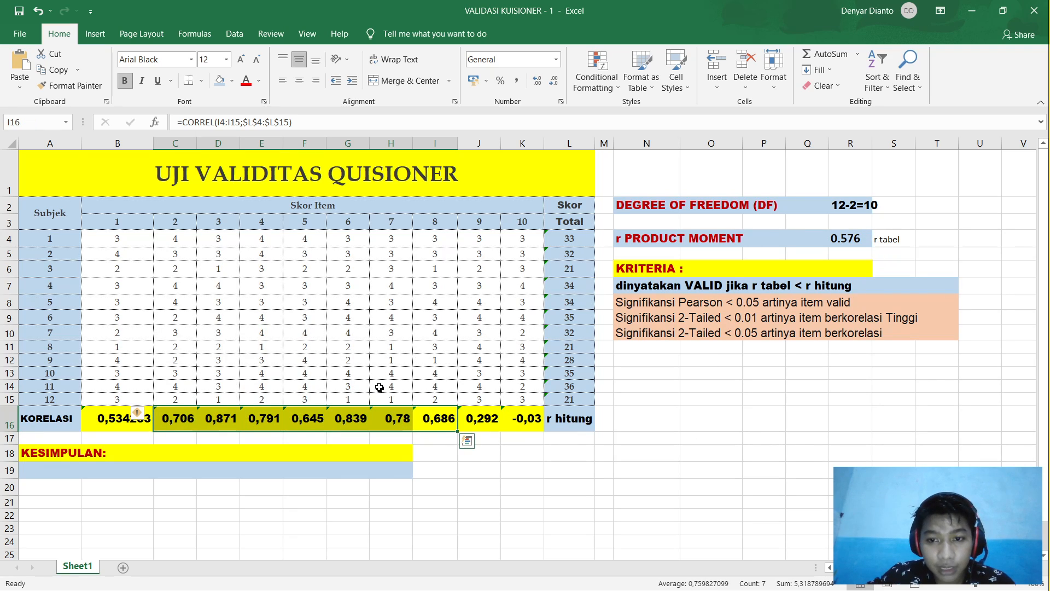
pyautogui.click(487, 416)
pyautogui.moveTo(487, 417); pyautogui.dragTo(523, 419)
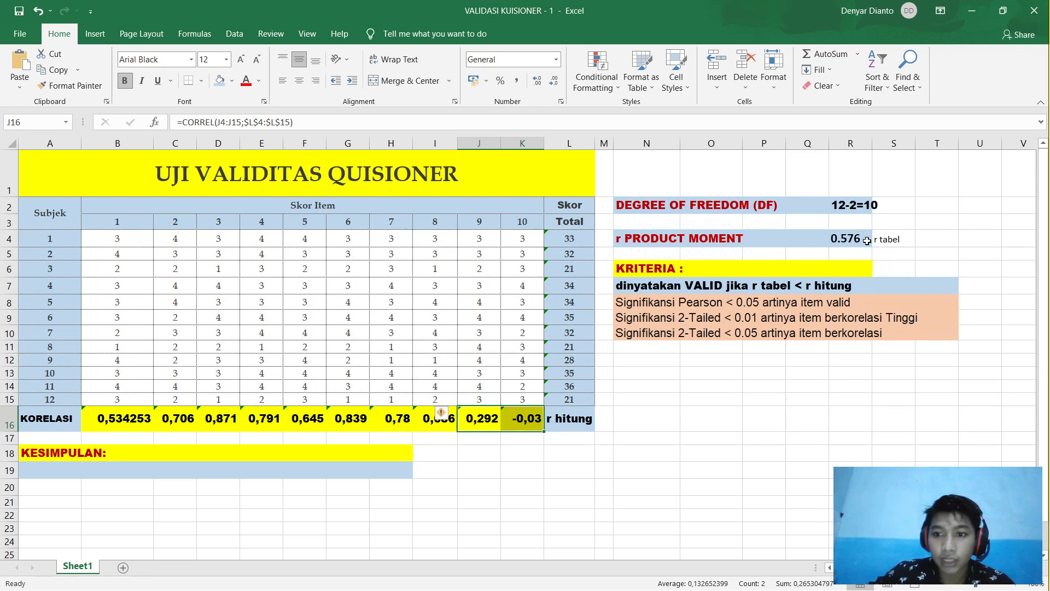
pyautogui.click(867, 241)
pyautogui.click(63, 469)
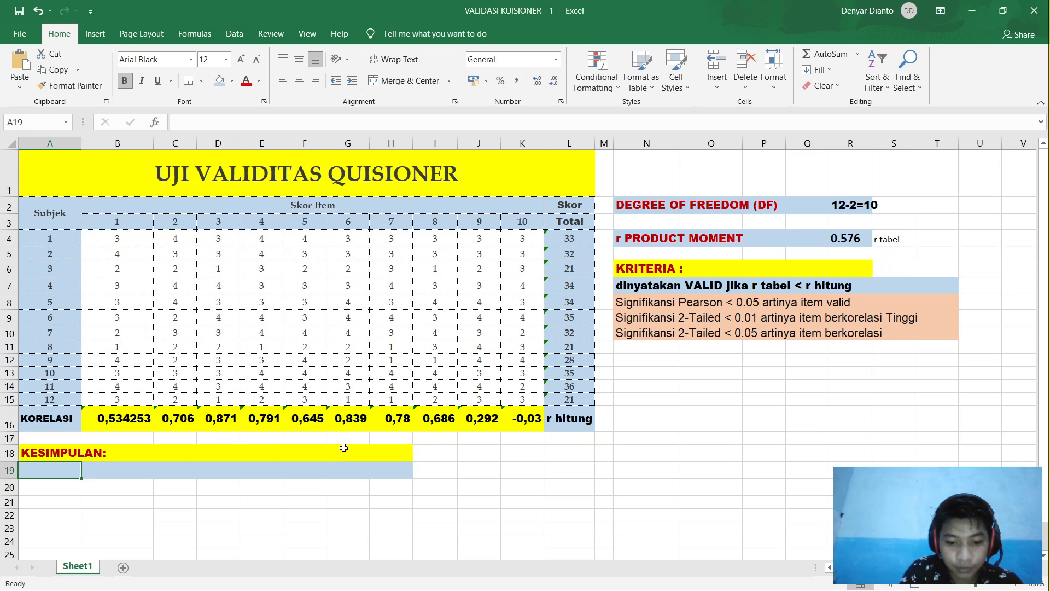
# Step: Set the font colour of conclusion cell A19 to black
pyautogui.write('U')
pyautogui.press('BackSpace')
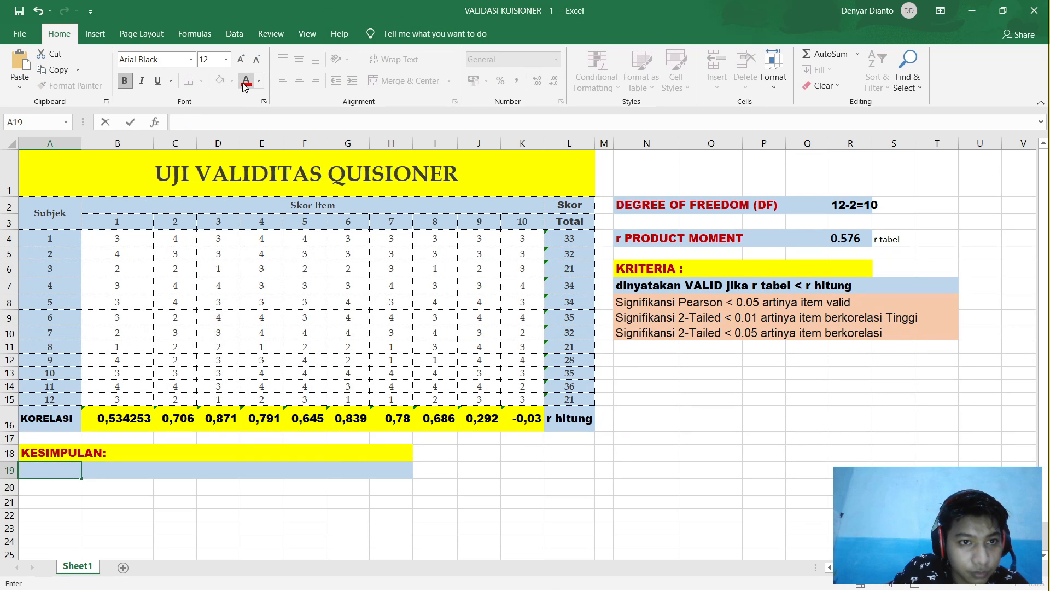
pyautogui.click(259, 81)
pyautogui.click(260, 134)
# Step: Type that questions 1, 9, 10 are invalid below r tabel and 2-8 valid above it
pyautogui.write('Unt')
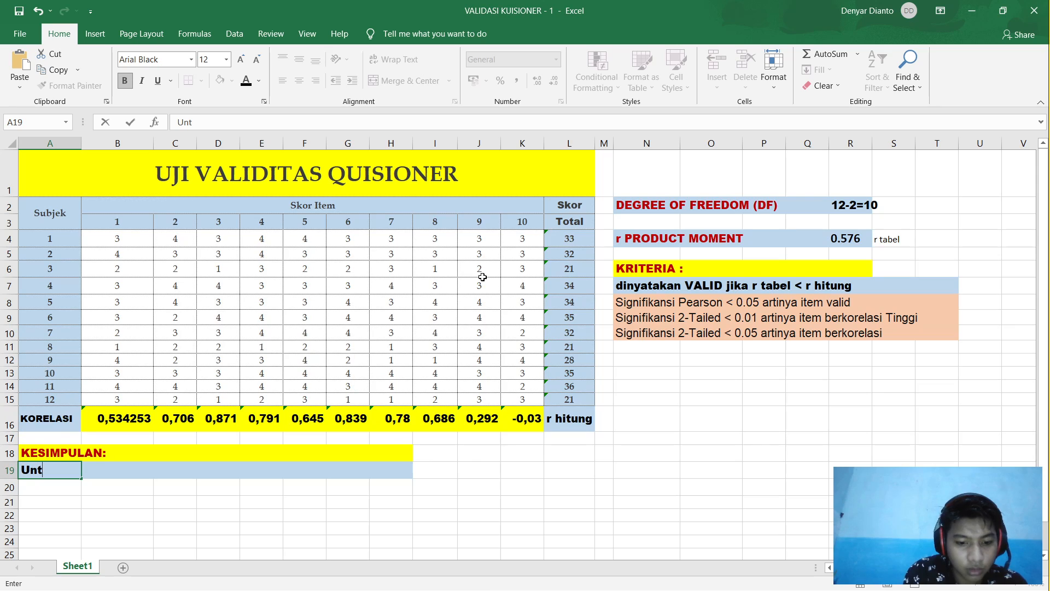
pyautogui.write('uk pertanyaan 1,')
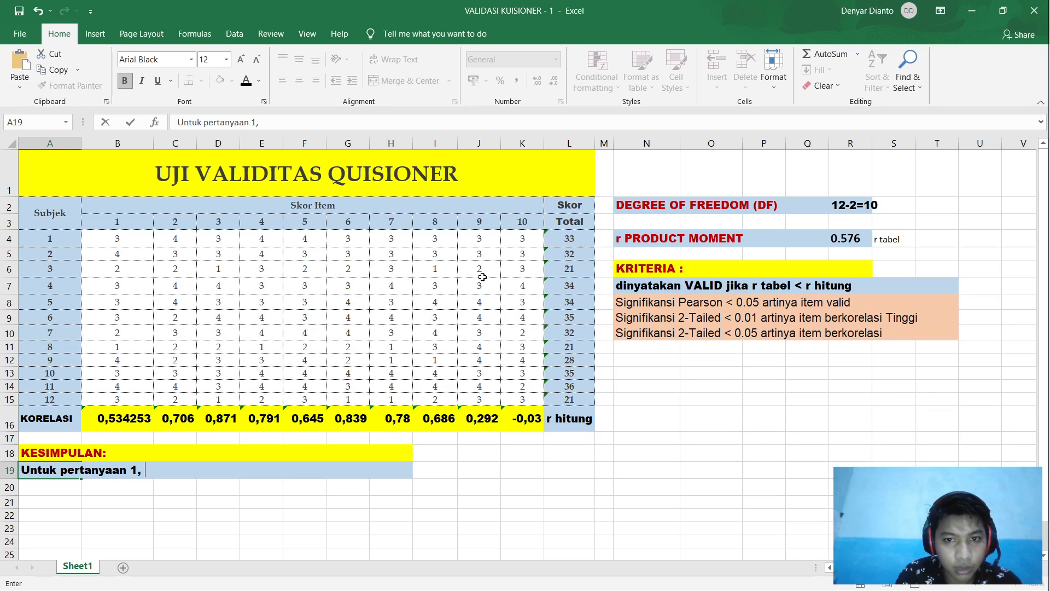
pyautogui.write('9 dan ')
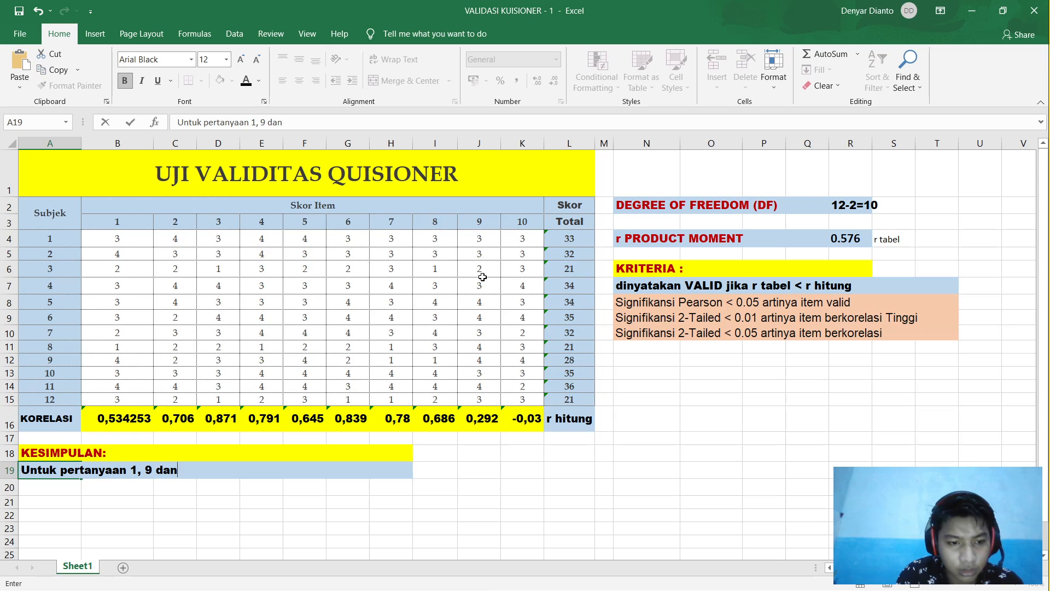
pyautogui.write('10')
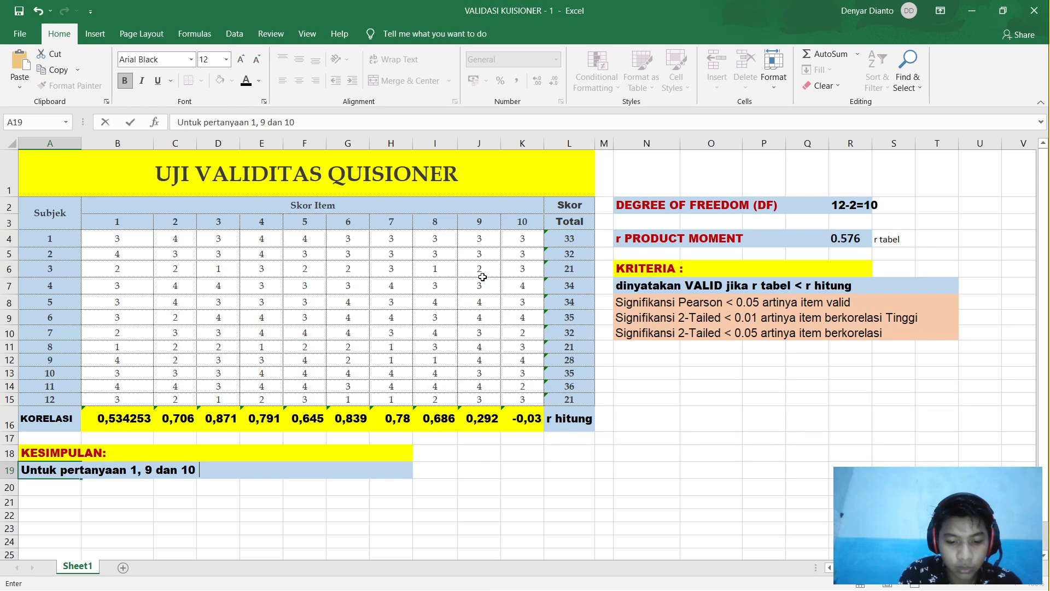
pyautogui.write(' dinyataka')
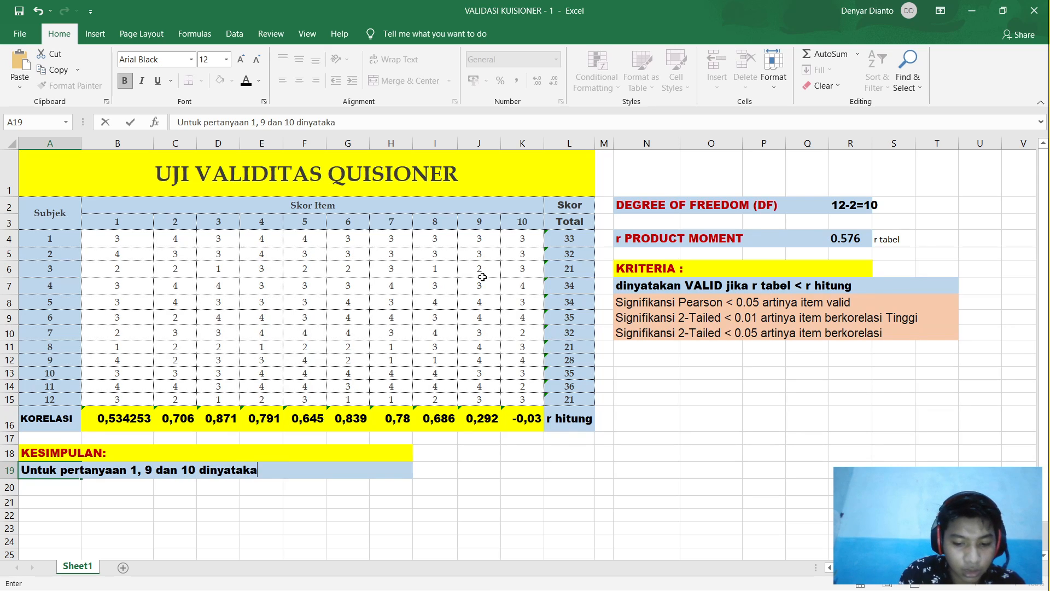
pyautogui.write('n tidak ')
pyautogui.write('vak')
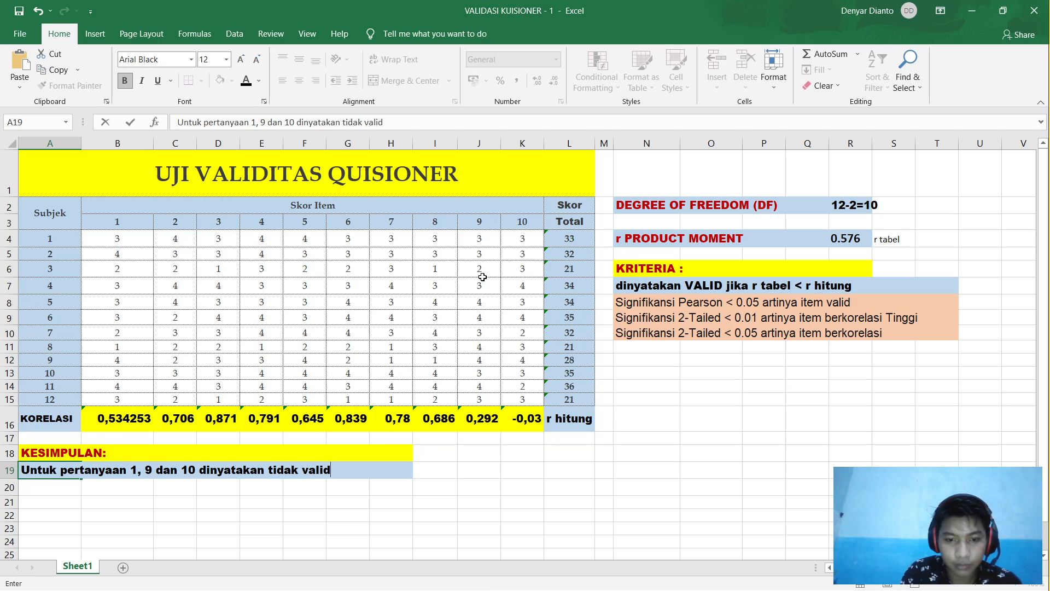
pyautogui.write('id karwena')
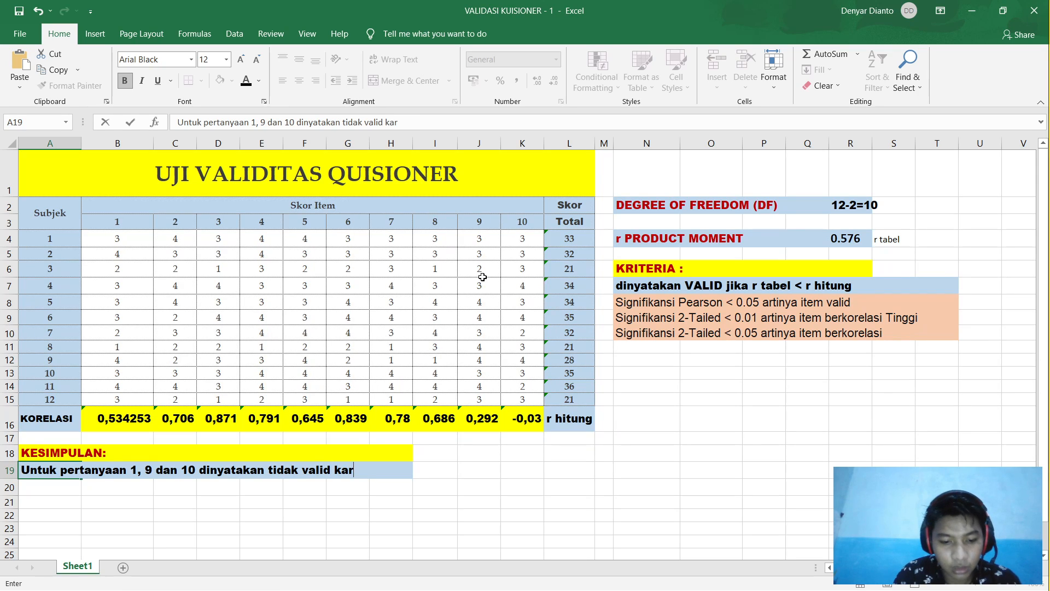
pyautogui.press('BackSpace')
pyautogui.press('BackSpace')
pyautogui.press('BackSpace')
pyautogui.write('ena ku')
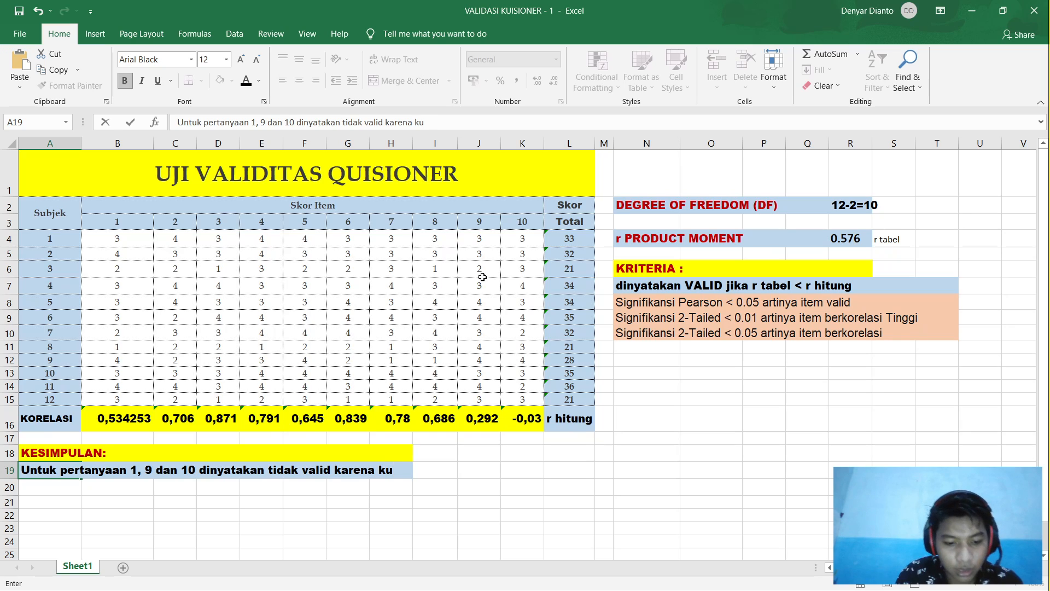
pyautogui.write('rang dari')
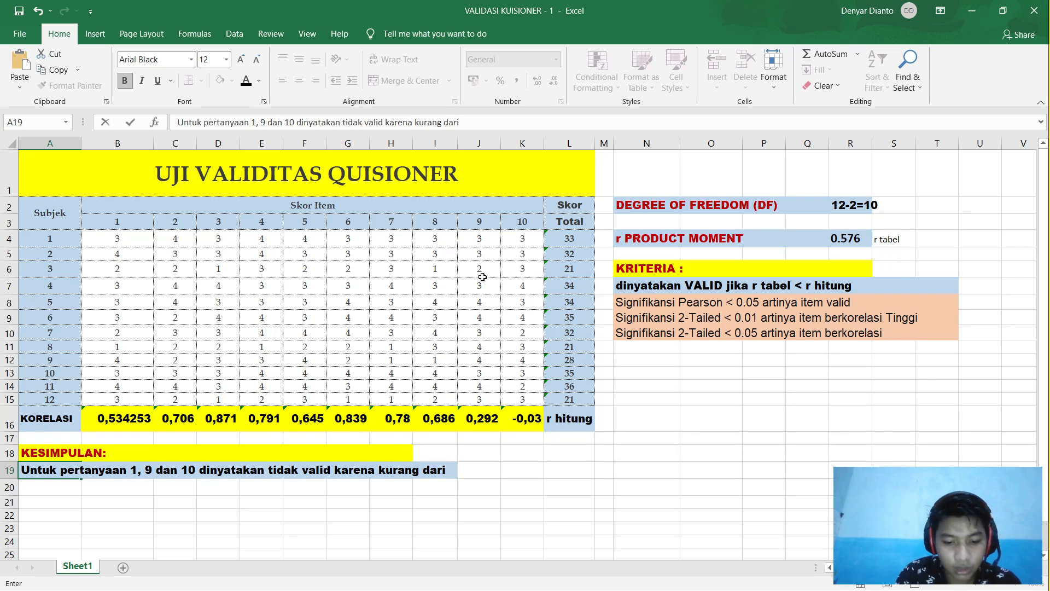
pyautogui.write(' r tabe')
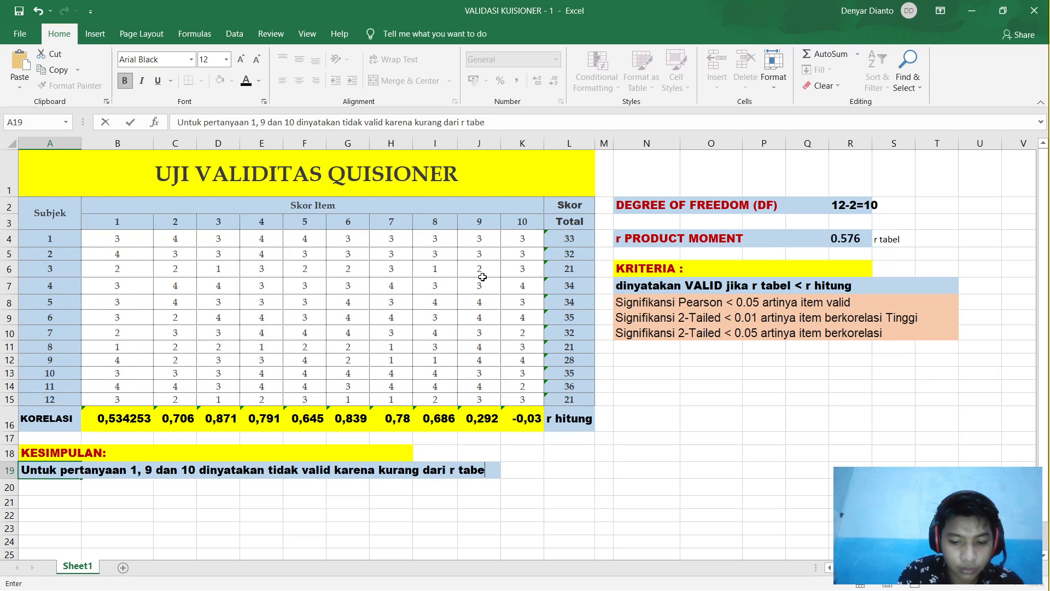
pyautogui.write('l ')
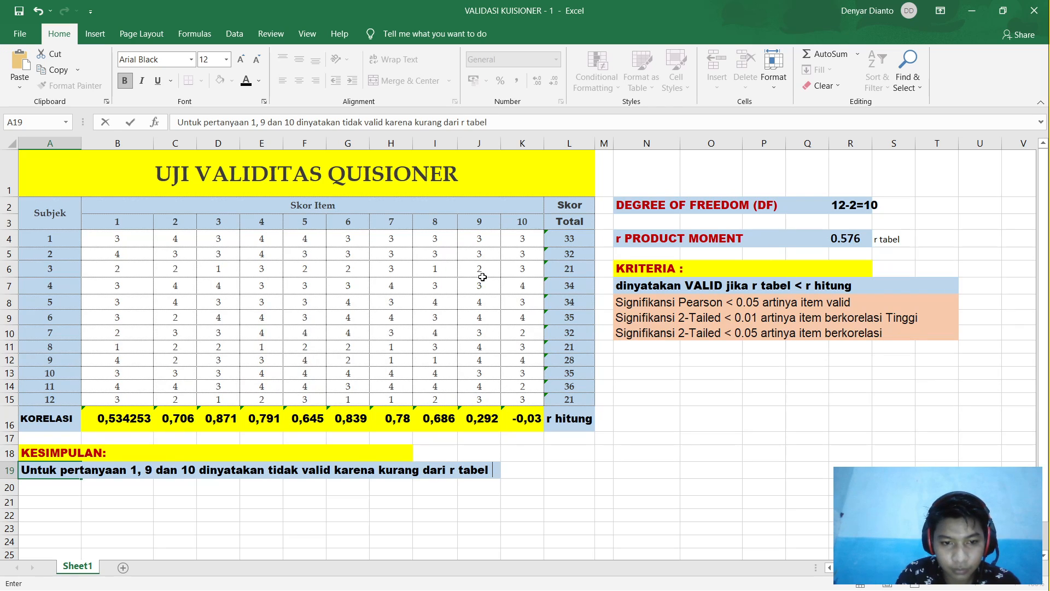
pyautogui.write('dan')
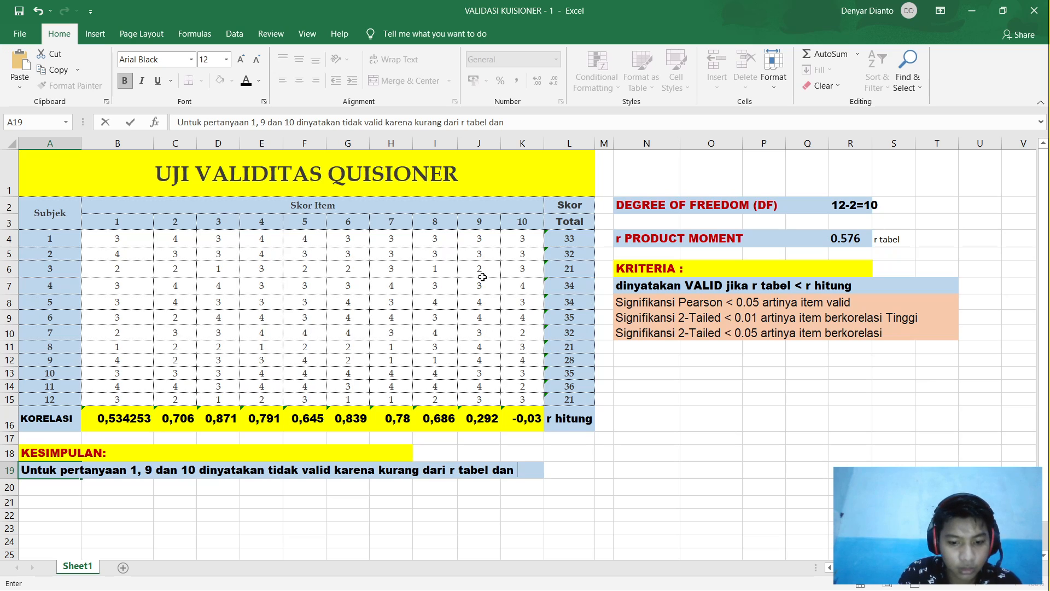
pyautogui.write(' pertanyaan')
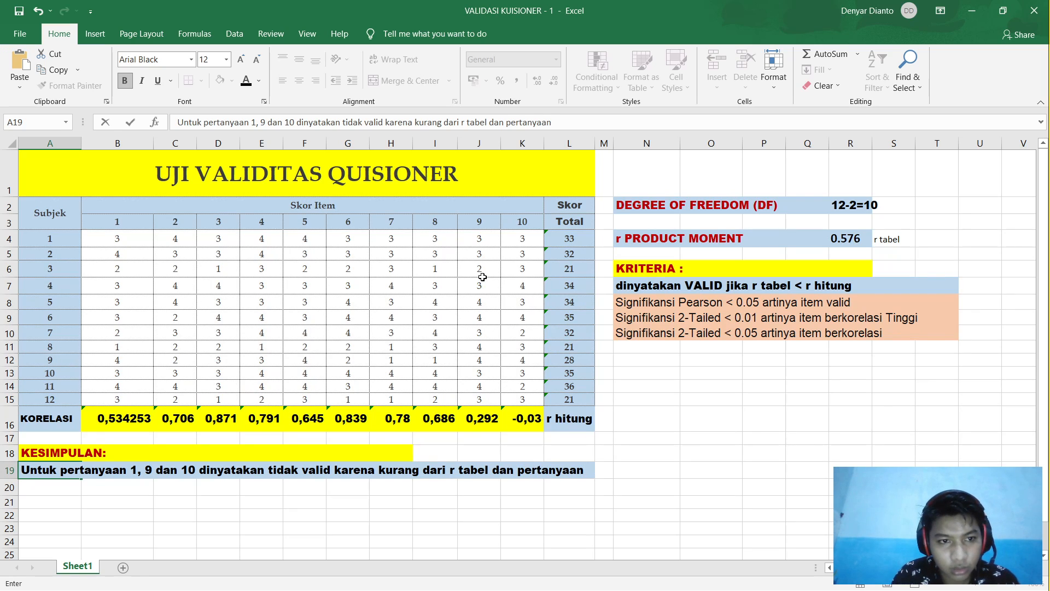
pyautogui.write(' 2-8')
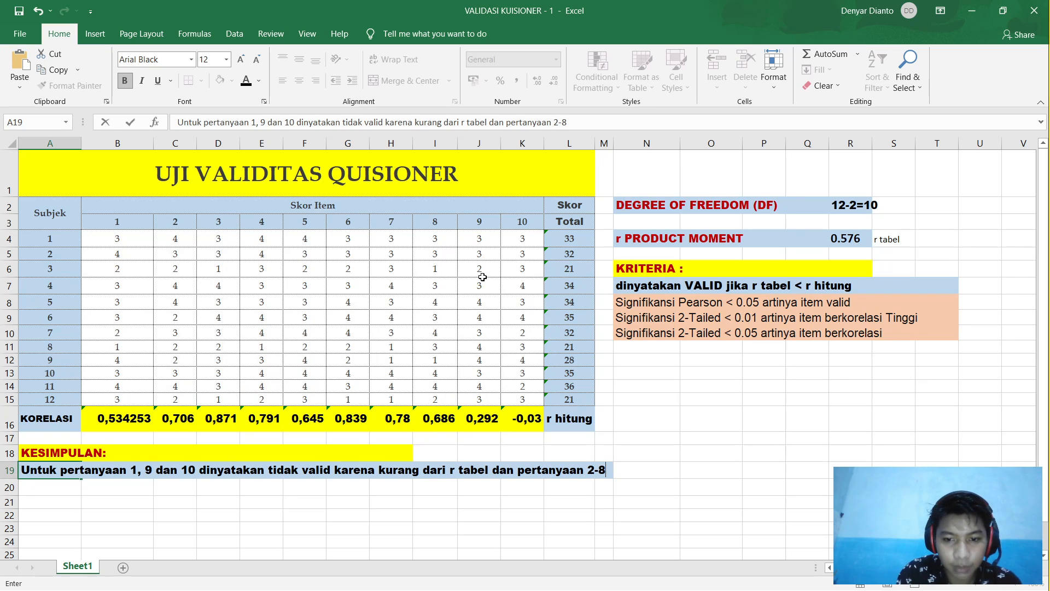
pyautogui.write(' dinyatakan ')
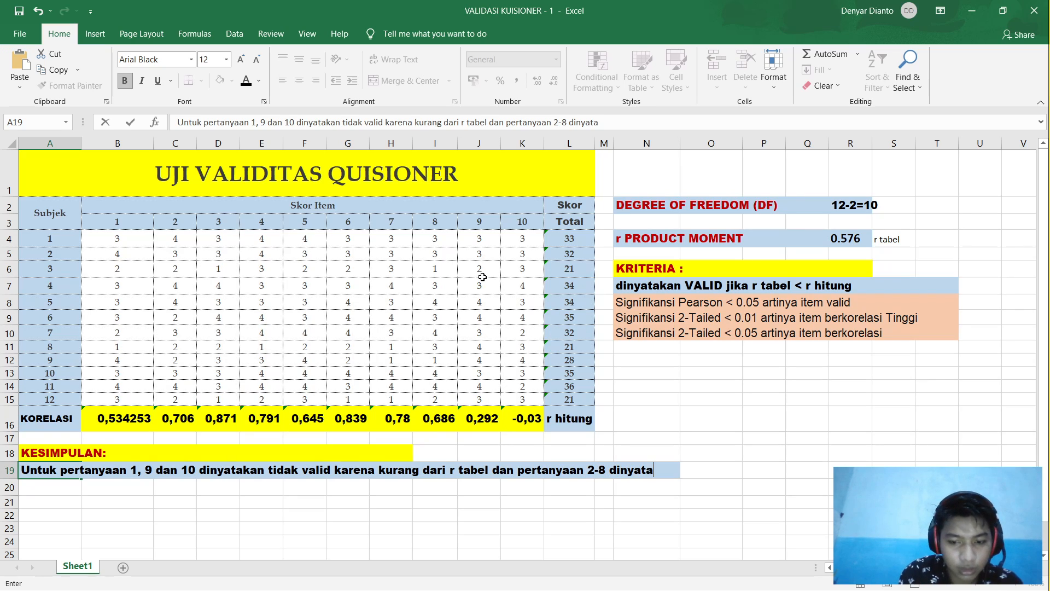
pyautogui.write('valid karre')
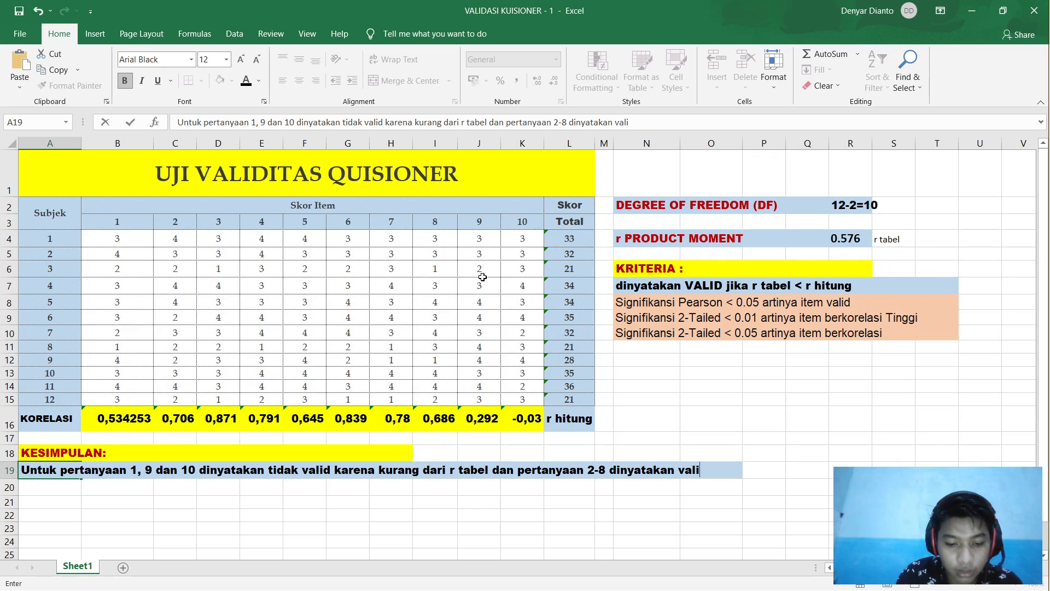
pyautogui.press('BackSpace')
pyautogui.press('BackSpace')
pyautogui.write('ena')
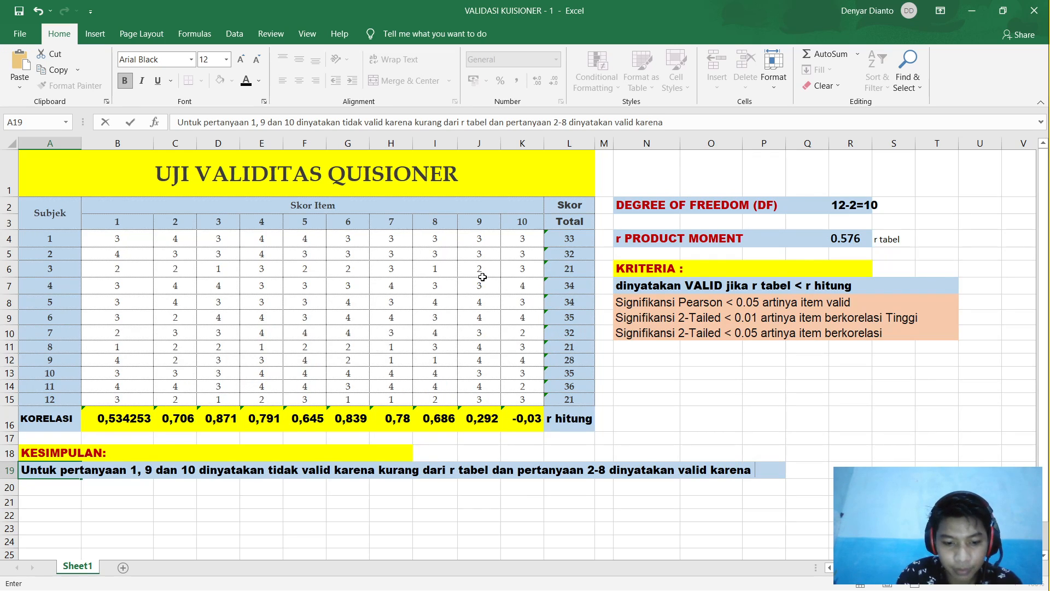
pyautogui.write(' lebi')
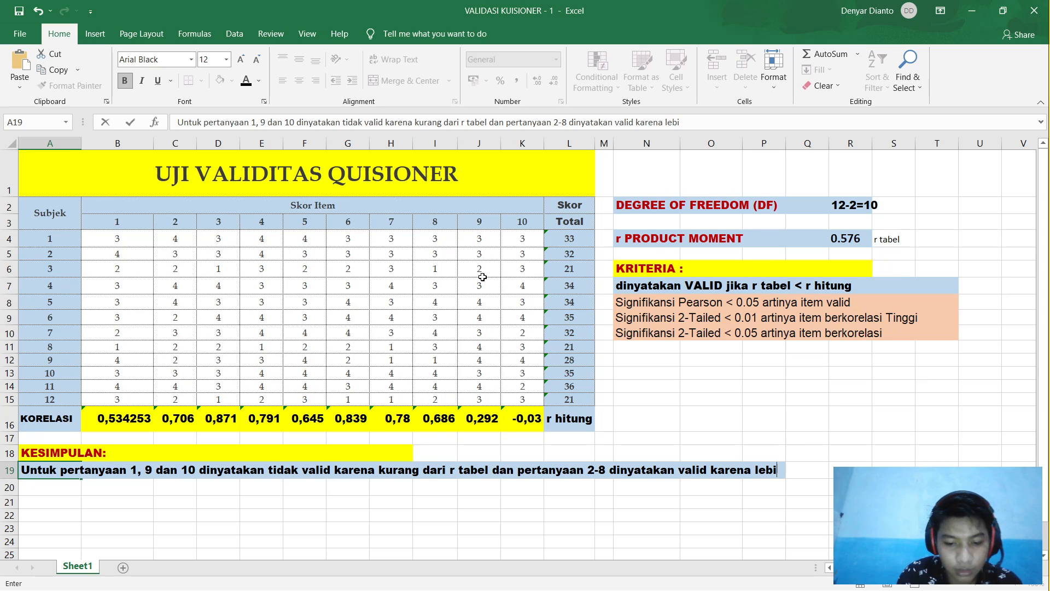
pyautogui.write('h besar ')
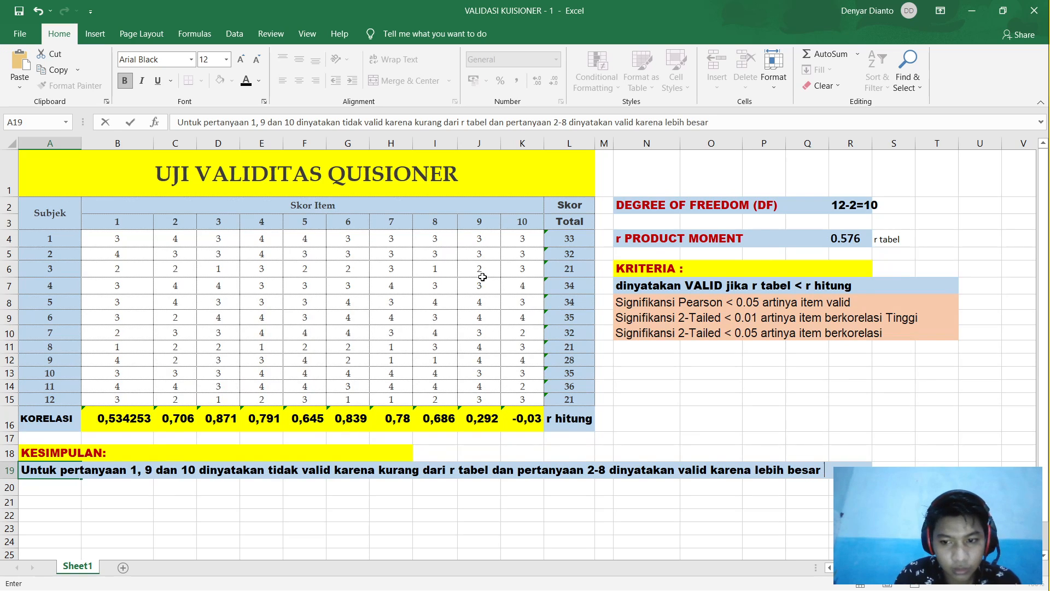
pyautogui.write('dari r tav')
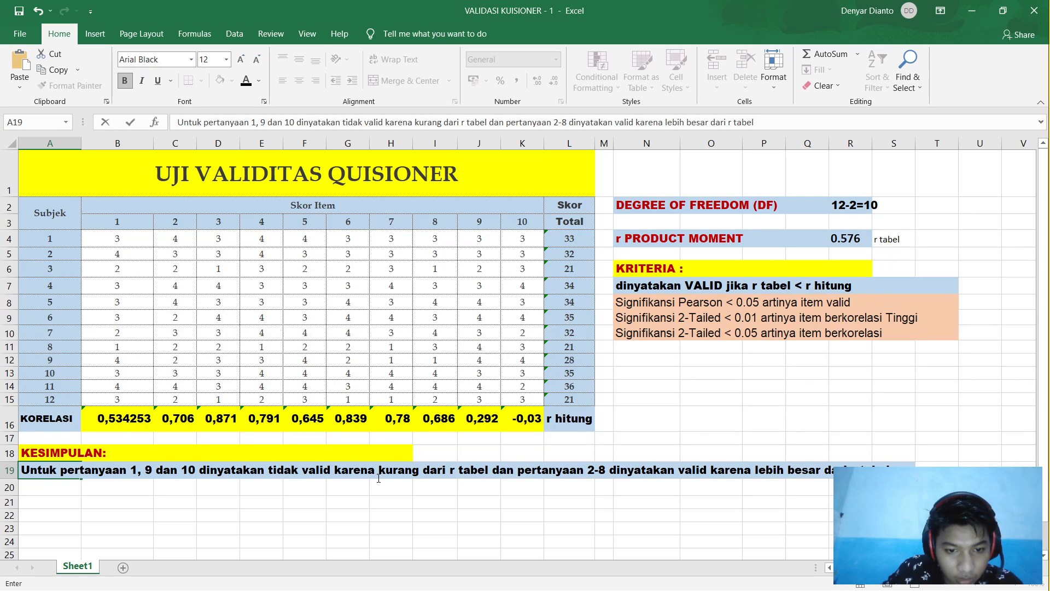
# Step: Replace 'kurang' with 'lebih kecil' in the conclusion about items 1, 9 and 10
pyautogui.click(414, 471)
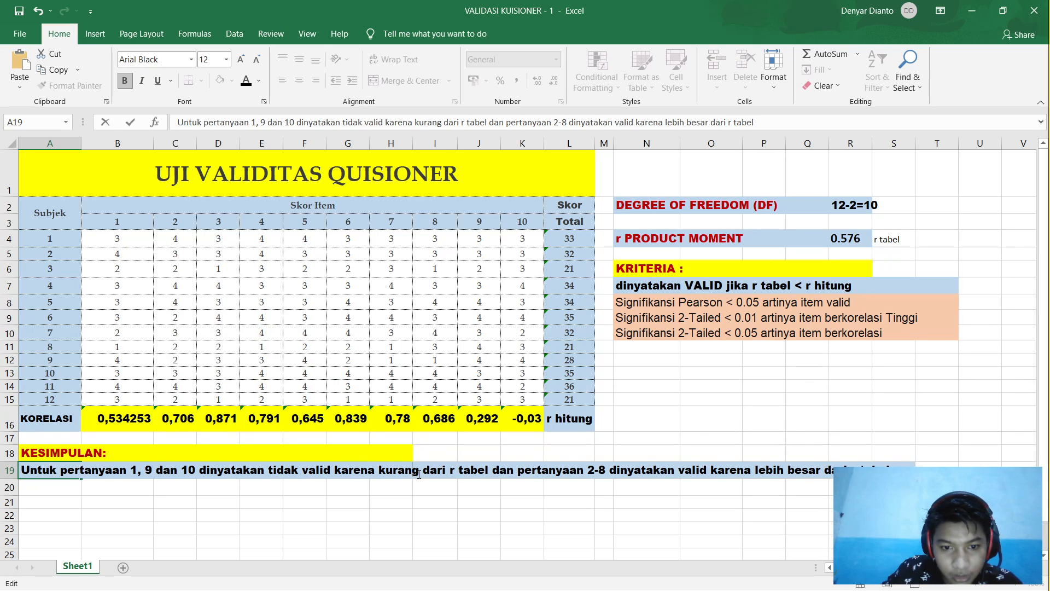
pyautogui.press('BackSpace')
pyautogui.press('BackSpace')
pyautogui.press('BackSpace')
pyautogui.press('BackSpace')
pyautogui.press('BackSpace')
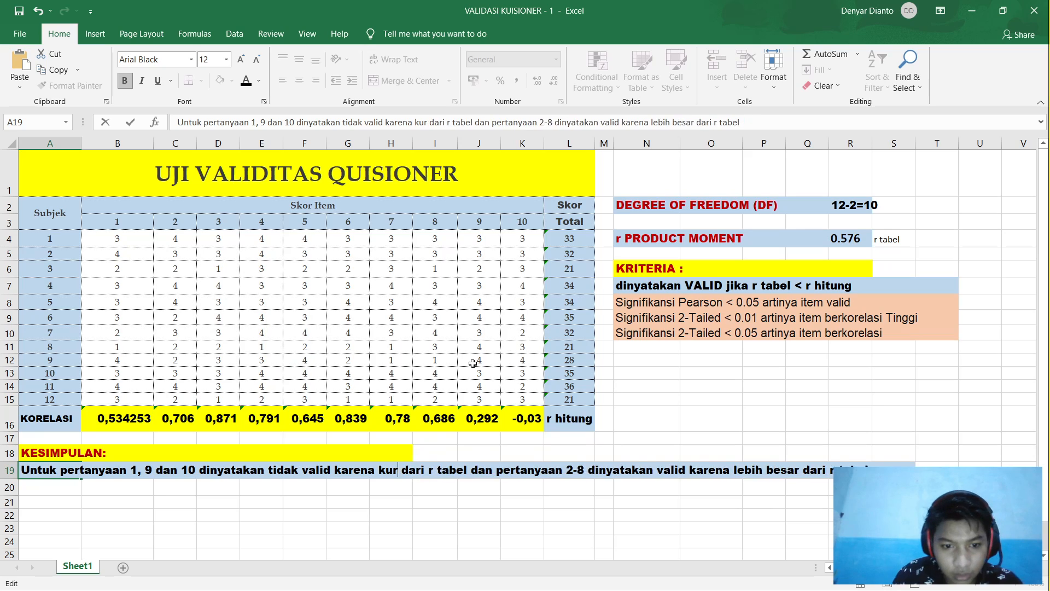
pyautogui.press('BackSpace')
pyautogui.write('lebih k')
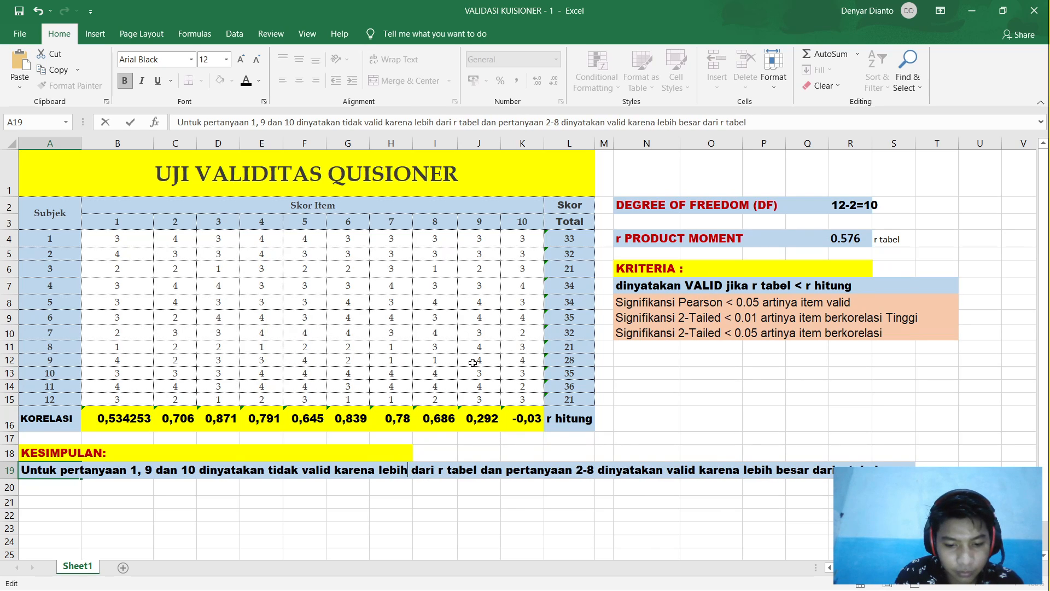
pyautogui.write('ecu')
pyautogui.press('BackSpace')
pyautogui.write('il')
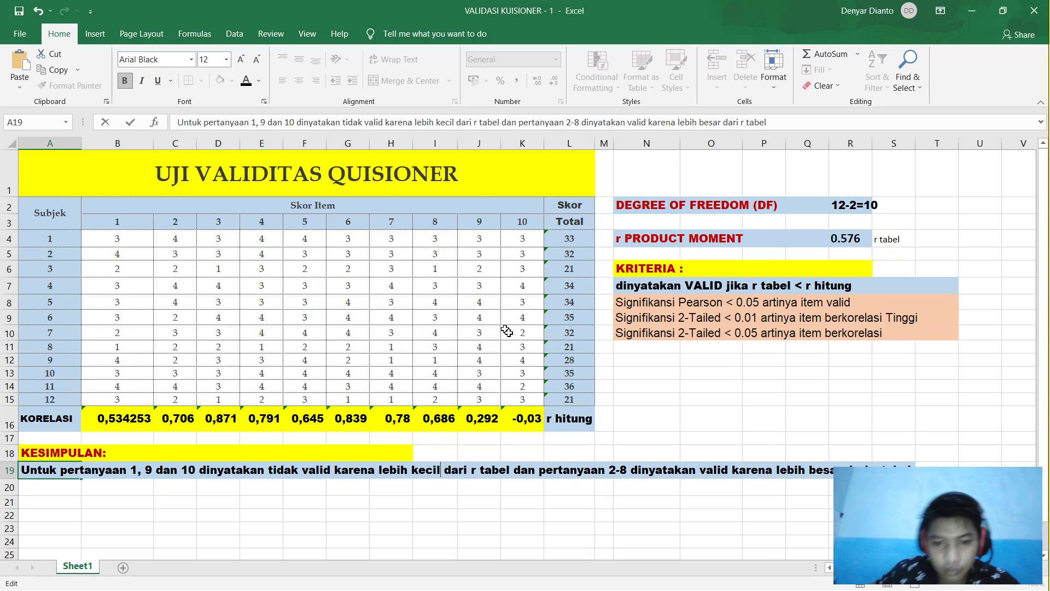
pyautogui.click(515, 471)
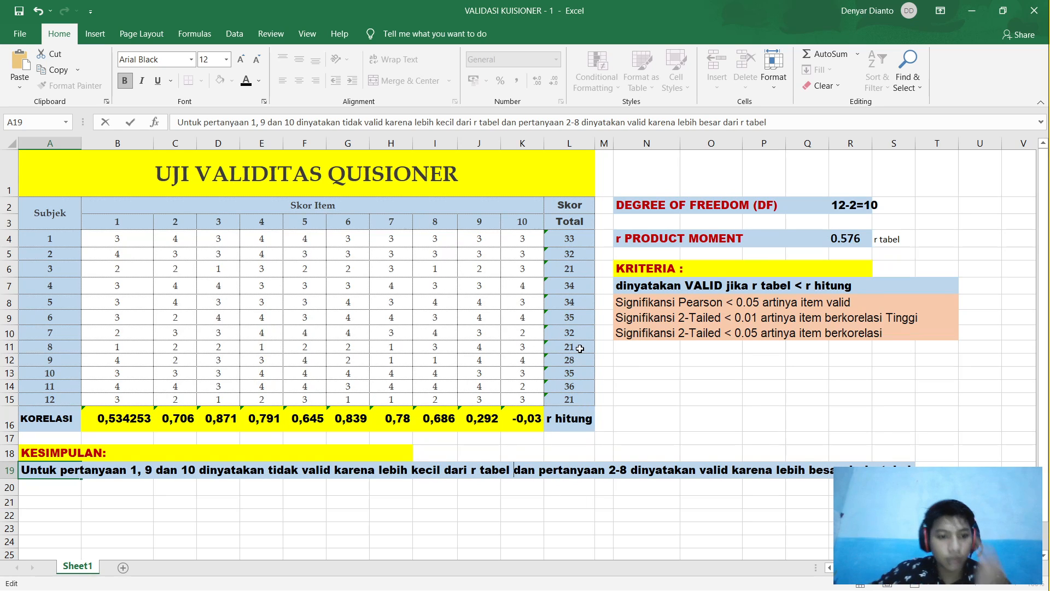
pyautogui.moveTo(138, 424); pyautogui.dragTo(514, 431)
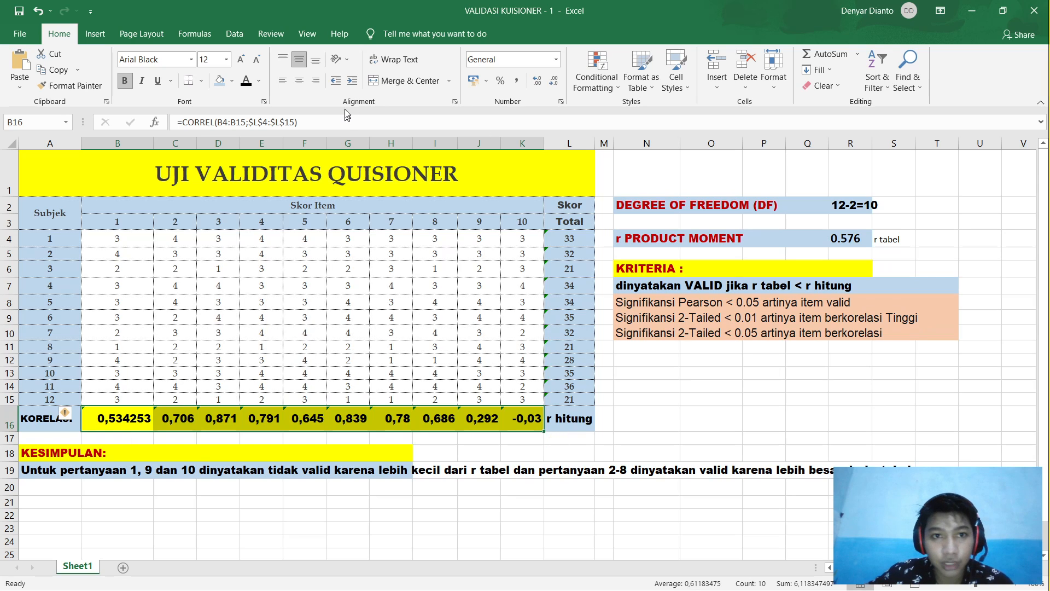
# Step: Run Data Analysis Correlation on $B$4:$L$15, outputting to a new sheet named Quisioner
pyautogui.click(235, 33)
pyautogui.click(984, 54)
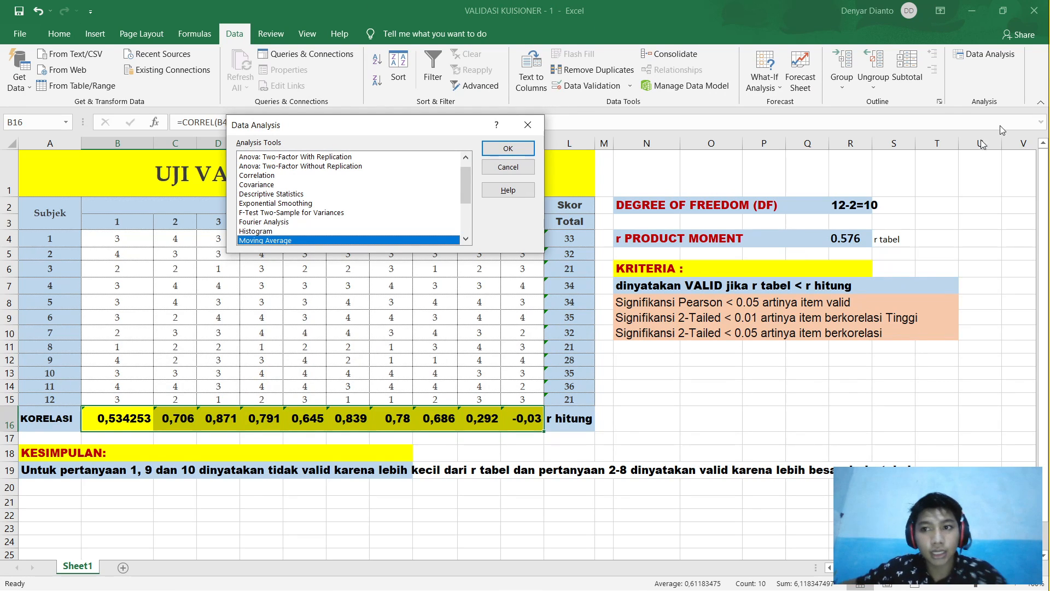
pyautogui.doubleClick(264, 176)
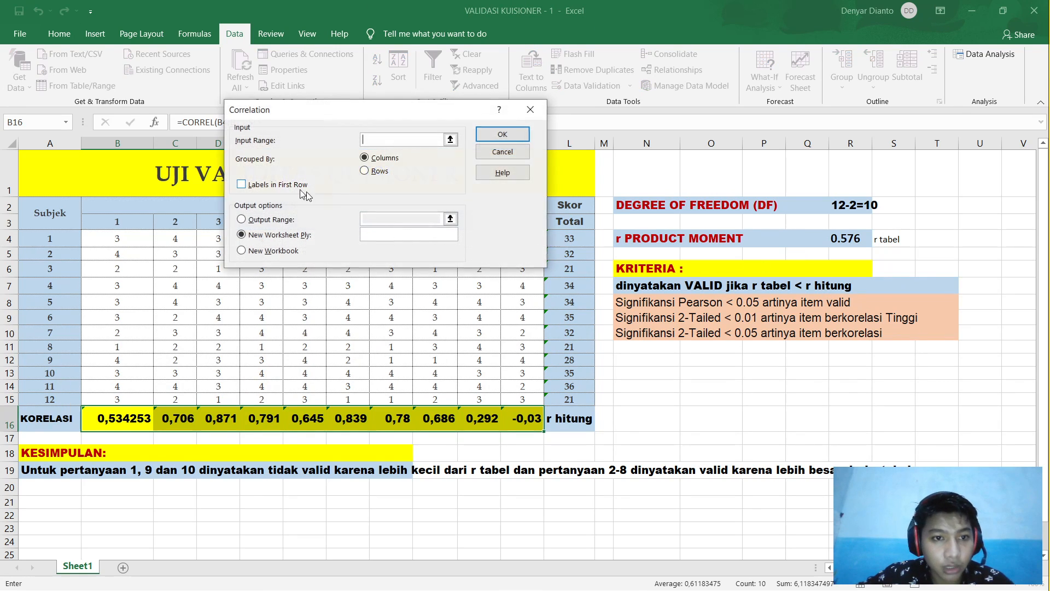
pyautogui.moveTo(368, 118); pyautogui.dragTo(837, 58)
pyautogui.click(126, 244)
pyautogui.moveTo(126, 244); pyautogui.dragTo(567, 402)
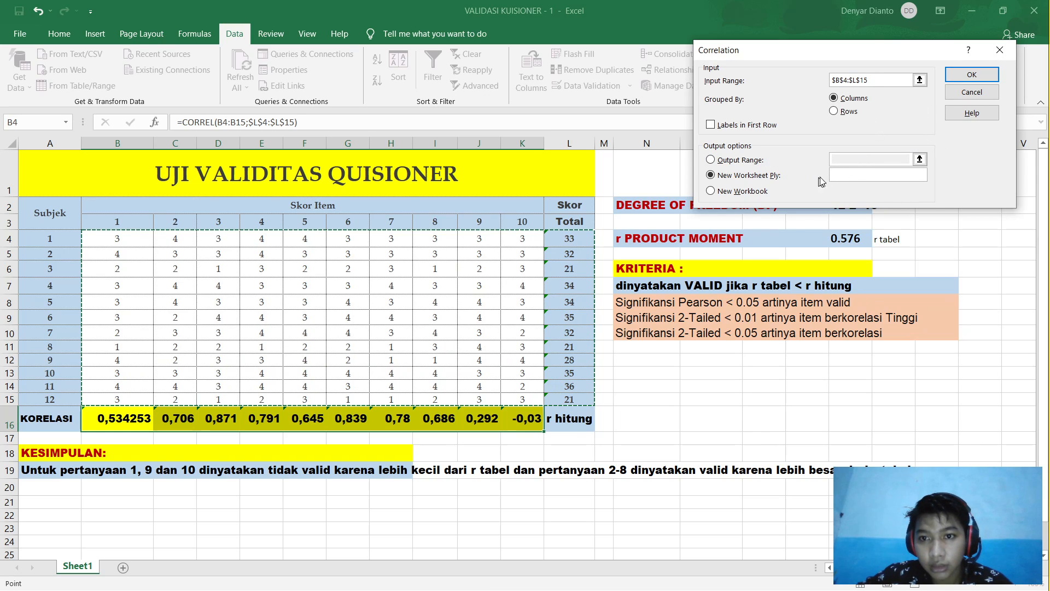
pyautogui.click(850, 176)
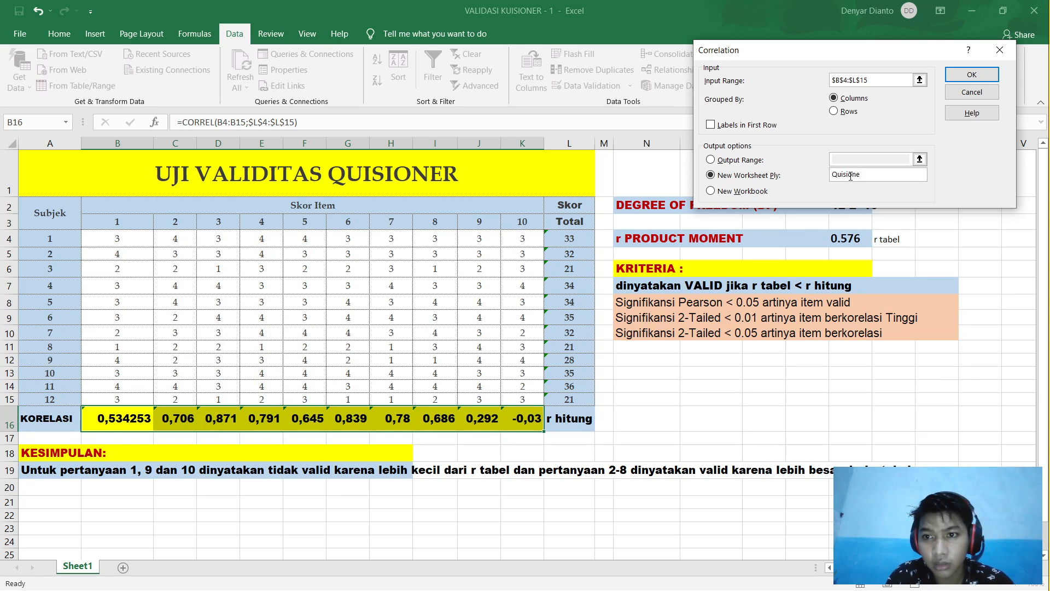
pyautogui.write('Quisioner')
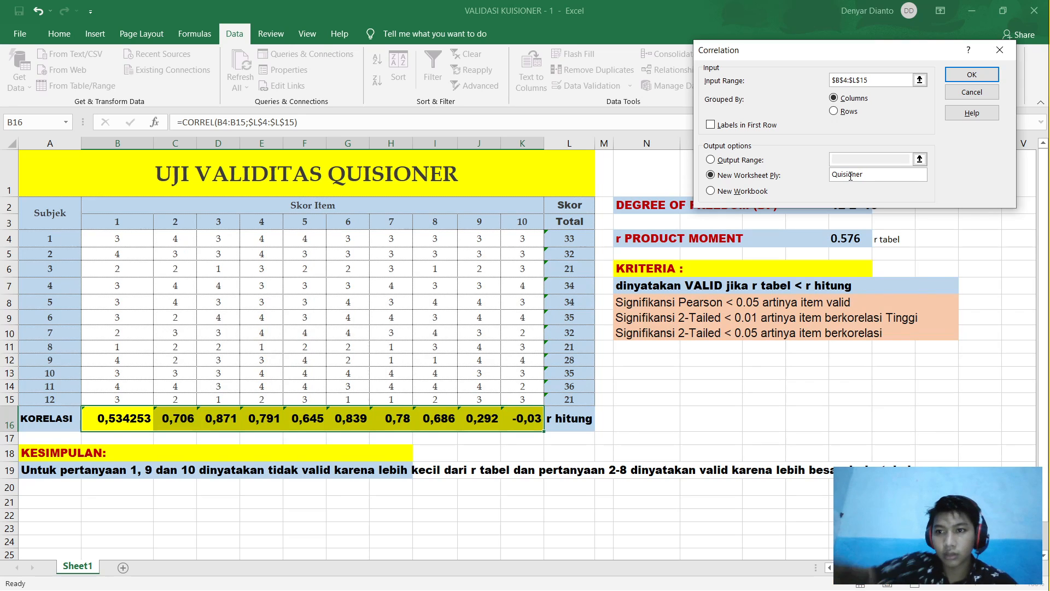
pyautogui.click(965, 76)
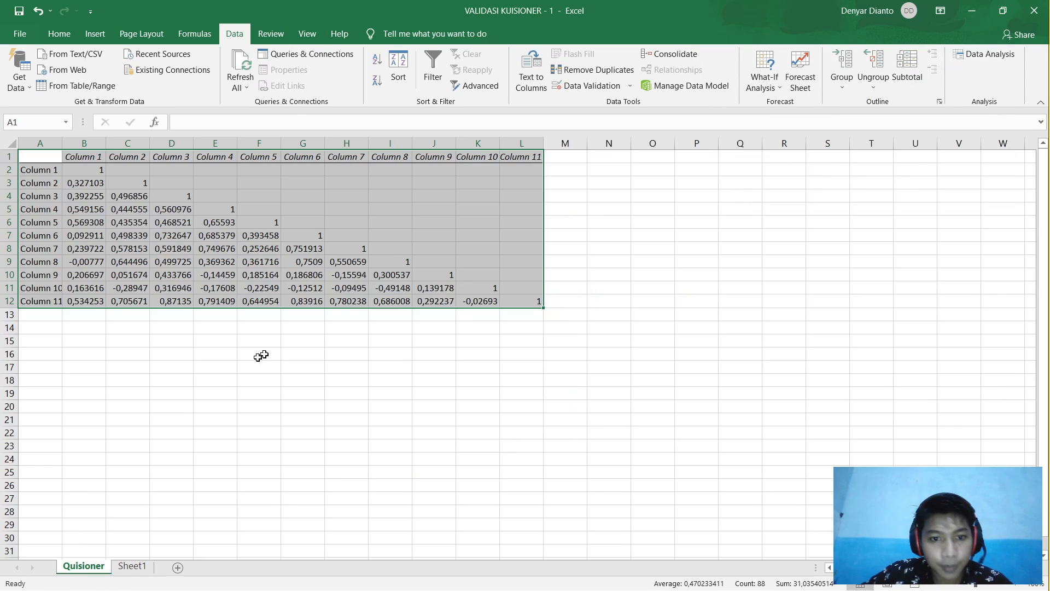
# Step: Copy the Column 11 correlation row from Quisioner into cell A21 of Sheet1
pyautogui.click(81, 339)
pyautogui.moveTo(44, 301); pyautogui.dragTo(479, 302)
pyautogui.hotkey('ctrl', 'c')
pyautogui.click(132, 565)
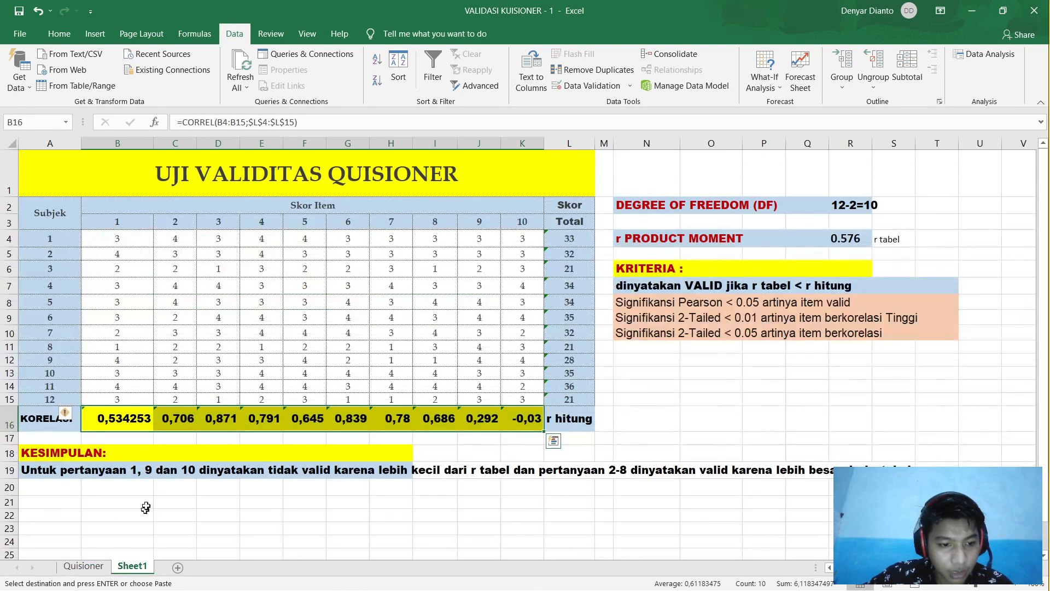
pyautogui.click(43, 504)
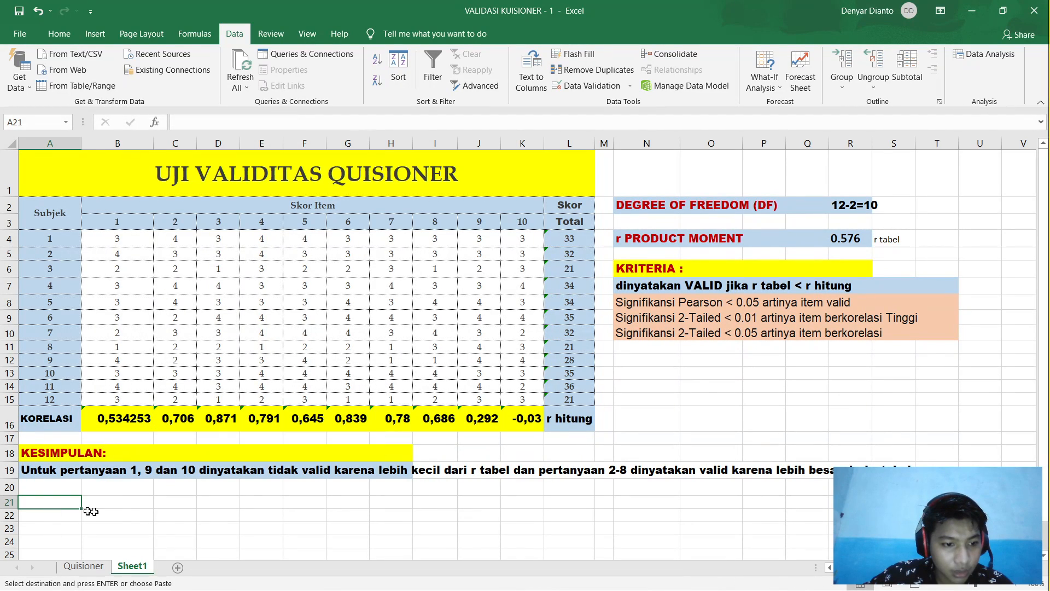
pyautogui.hotkey('ctrl', 'v')
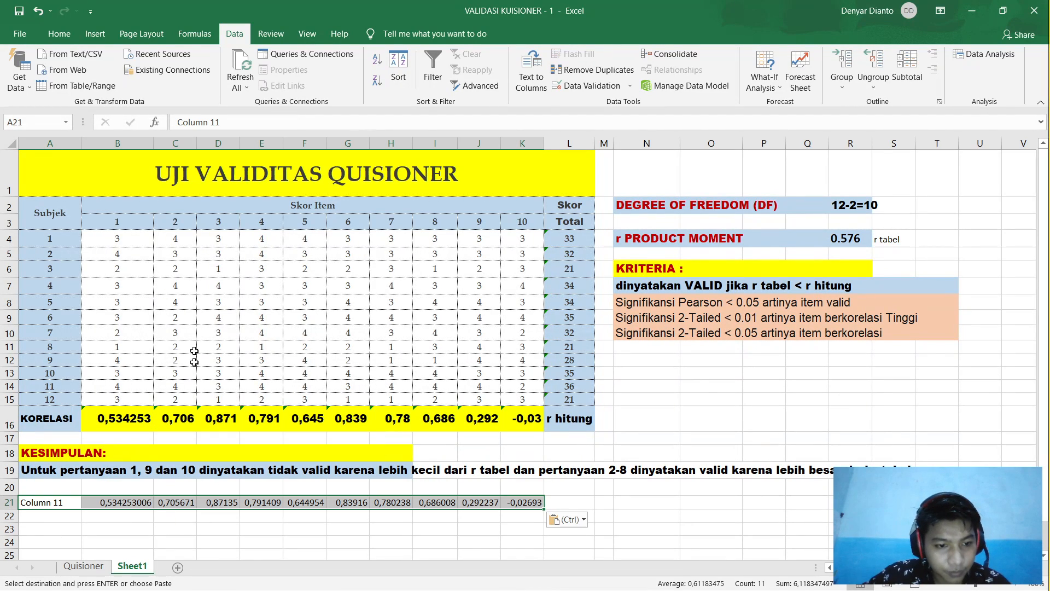
# Step: Change the pasted row 21's font size to 14 pt
pyautogui.click(59, 34)
pyautogui.click(226, 59)
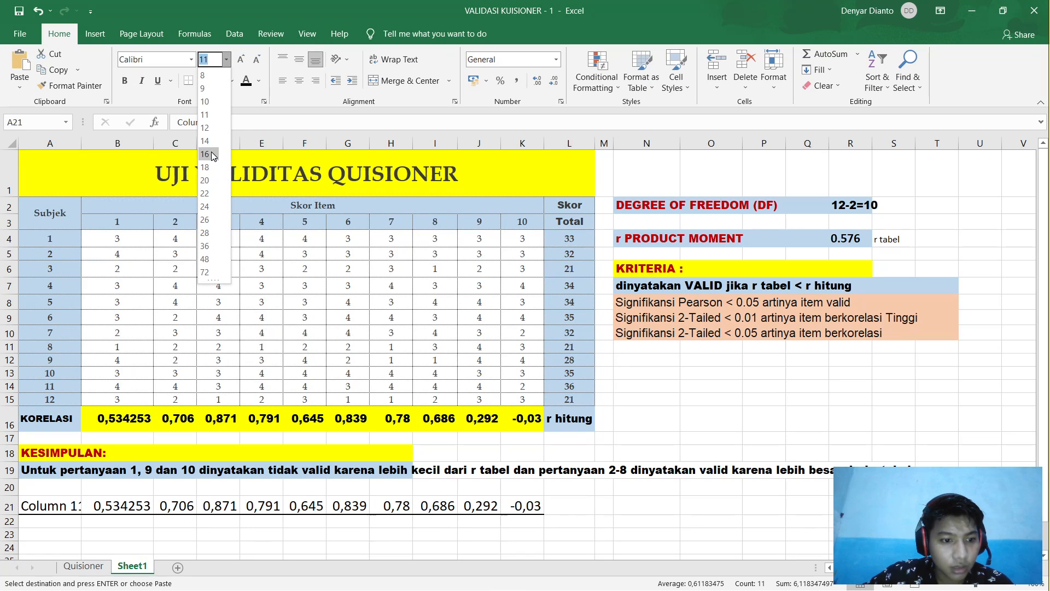
pyautogui.click(211, 154)
pyautogui.click(226, 59)
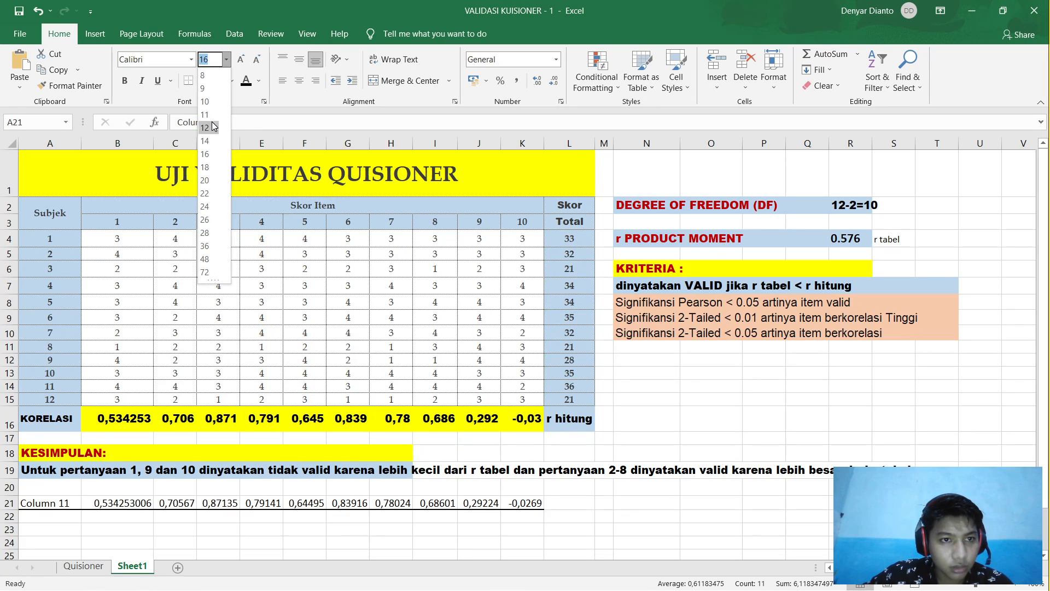
pyautogui.click(205, 140)
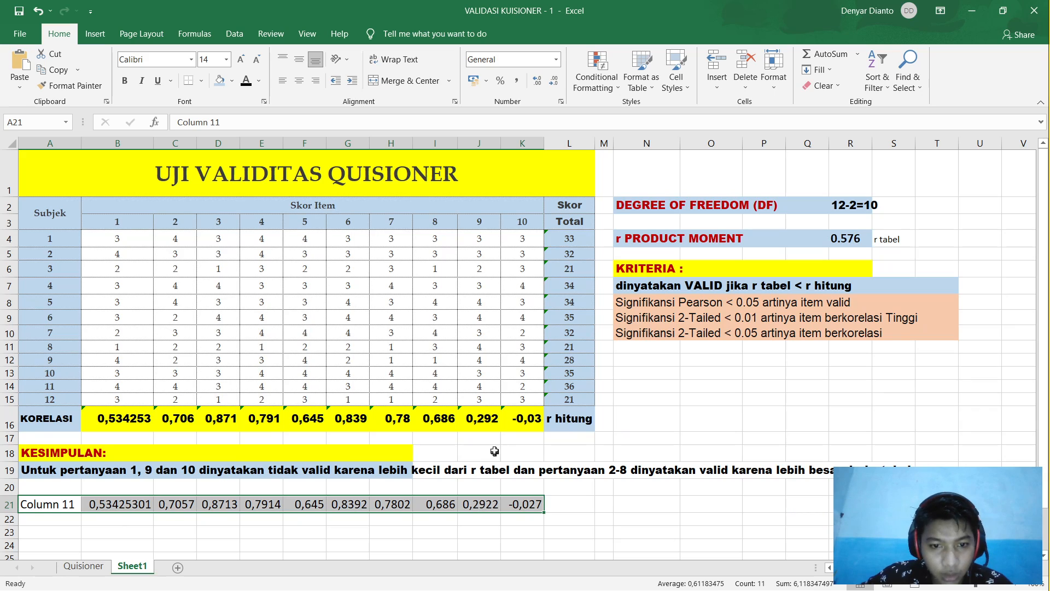
pyautogui.click(393, 544)
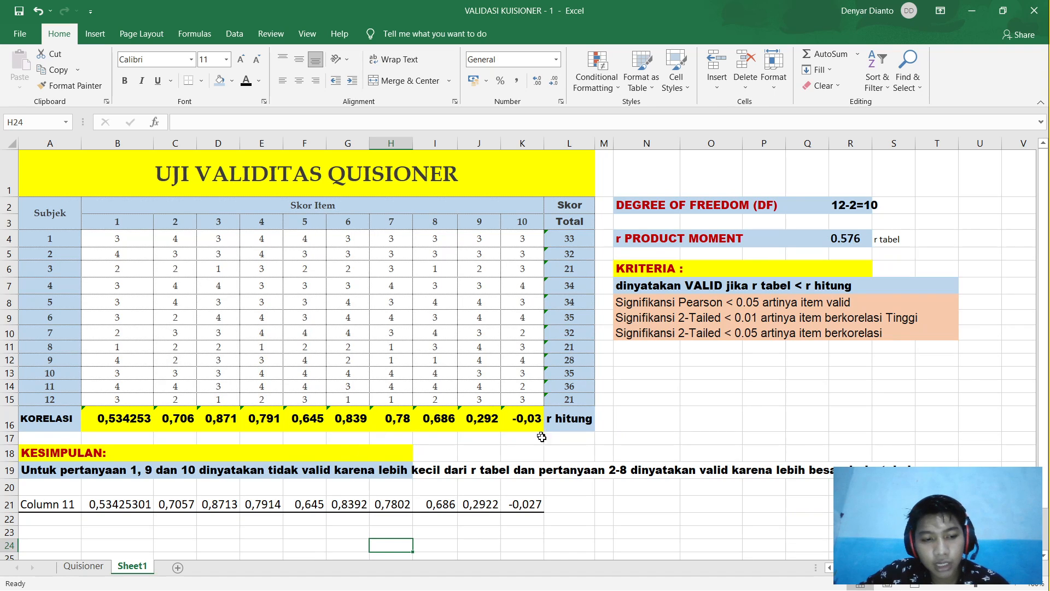
# Step: Copy the questionnaire scores and totals from Excel and paste them into SPSS's data grid
pyautogui.moveTo(377, 589)
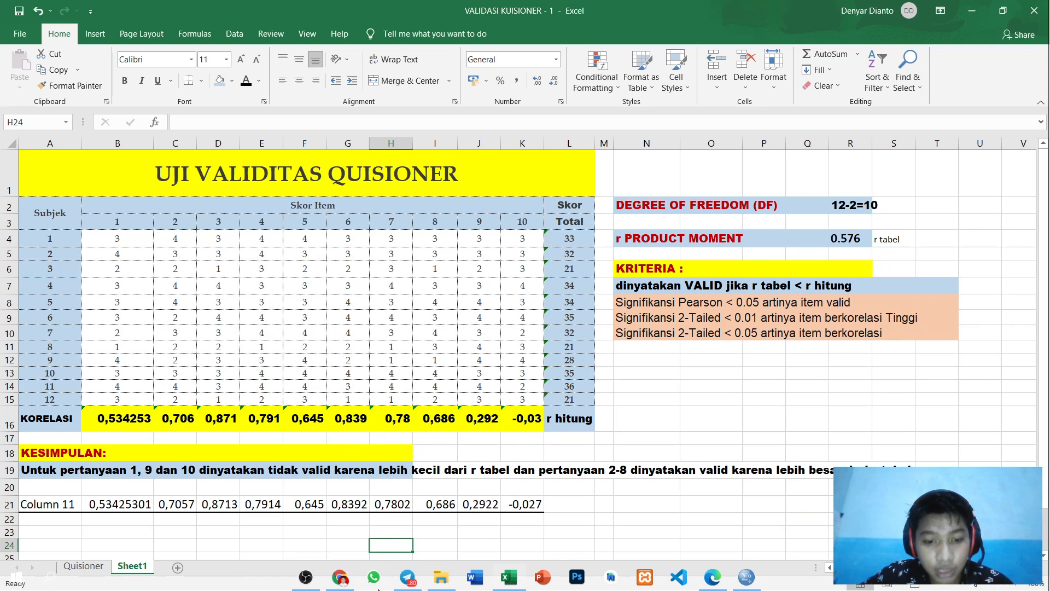
pyautogui.click(741, 587)
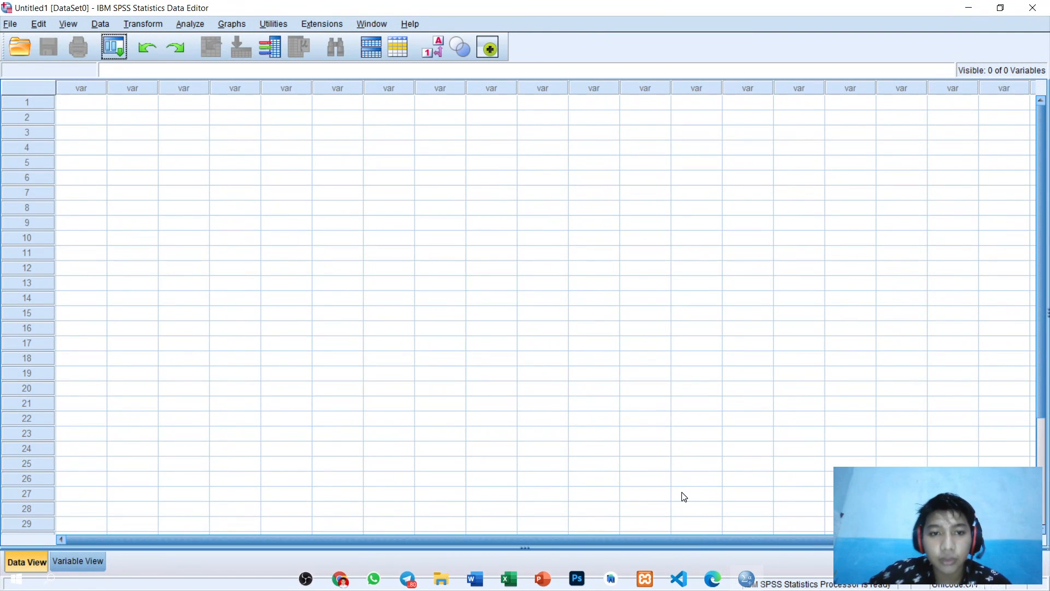
pyautogui.moveTo(230, 587)
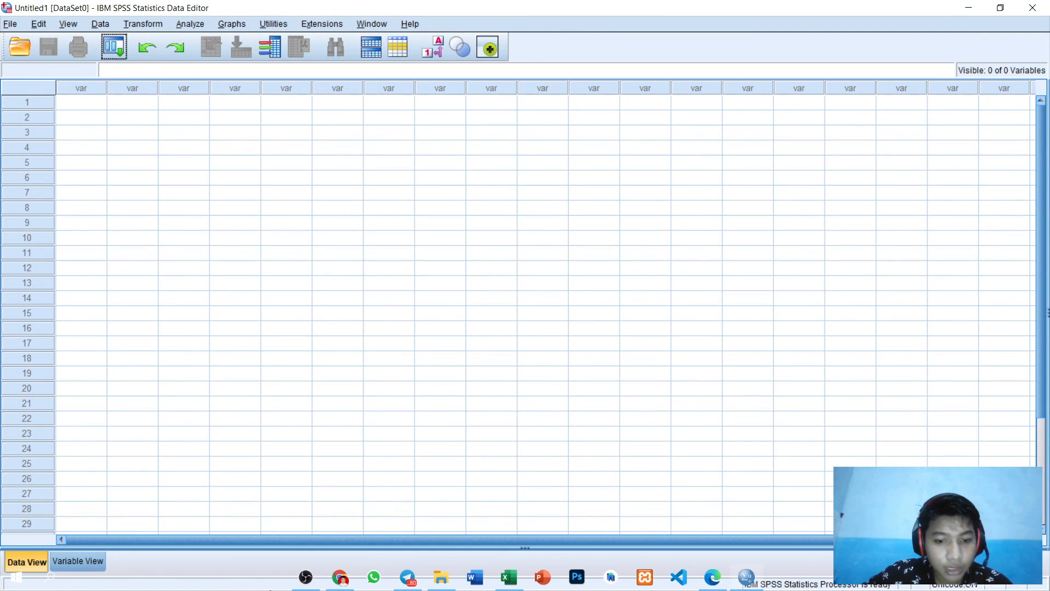
pyautogui.click(508, 577)
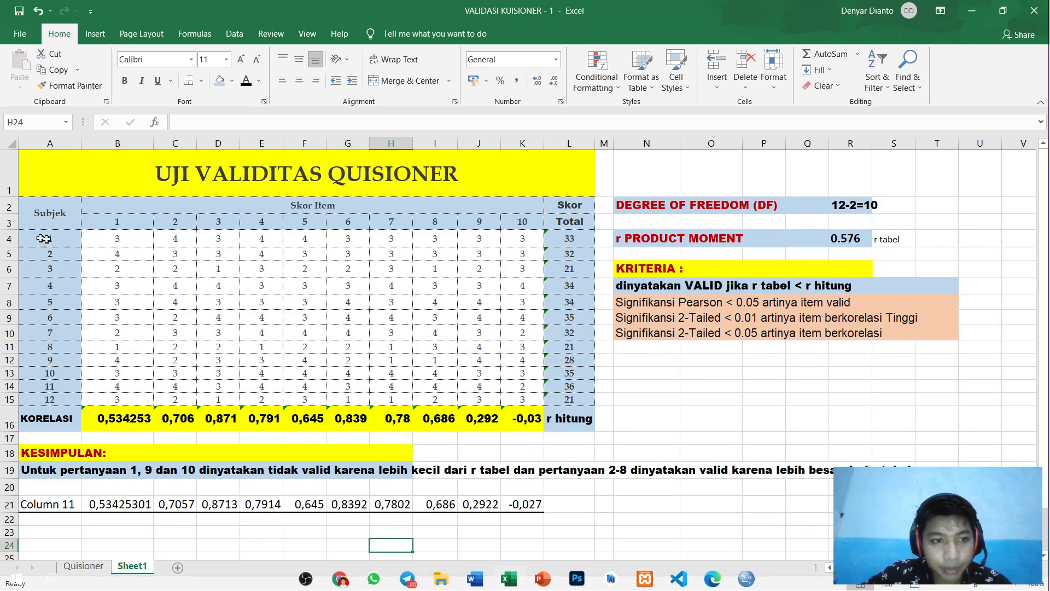
pyautogui.moveTo(112, 240); pyautogui.dragTo(571, 402)
pyautogui.hotkey('ctrl', 'c')
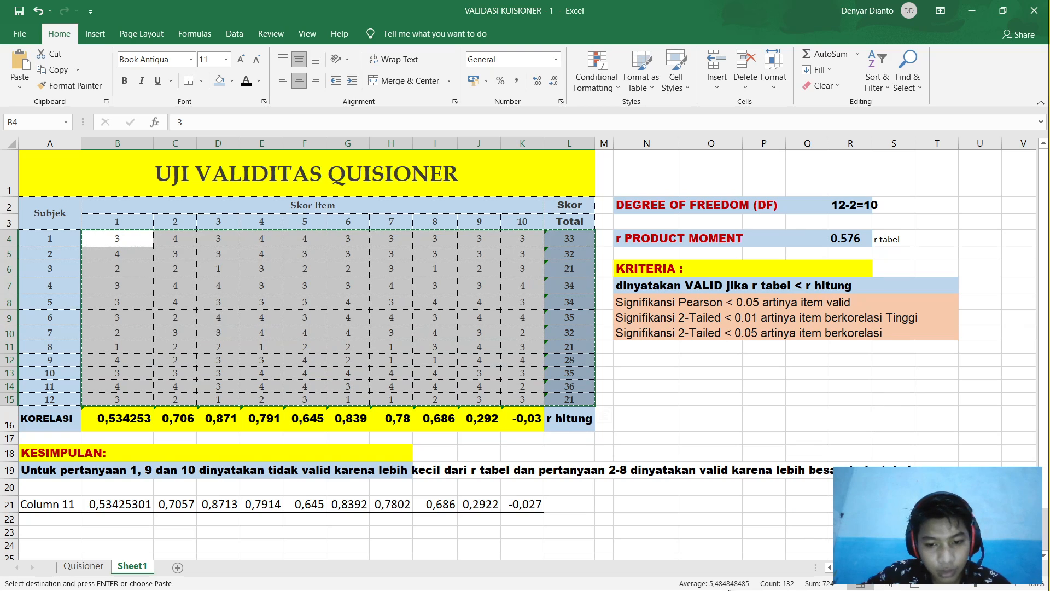
pyautogui.click(747, 577)
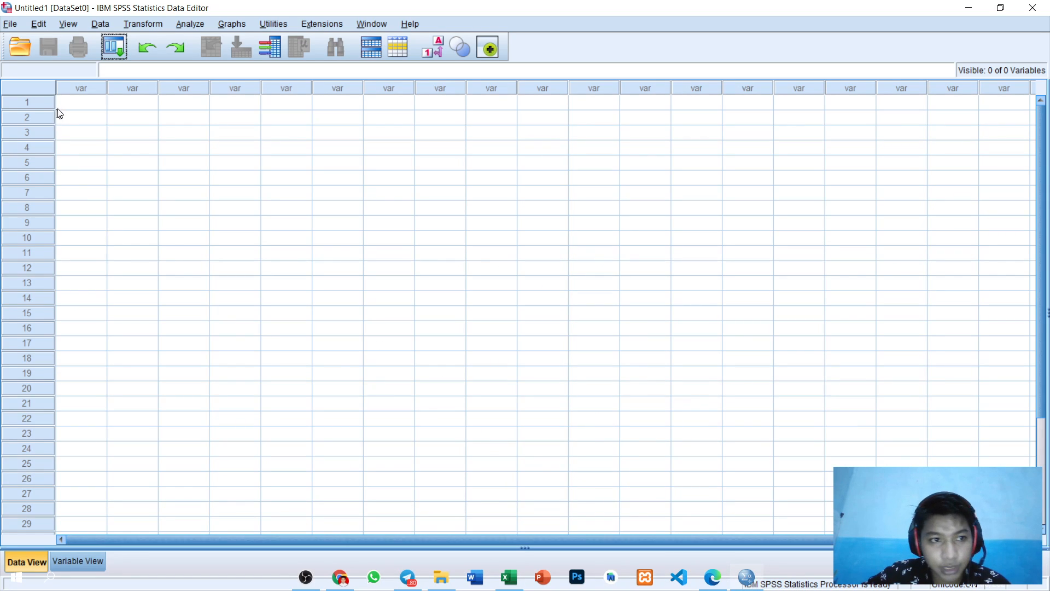
pyautogui.click(94, 110)
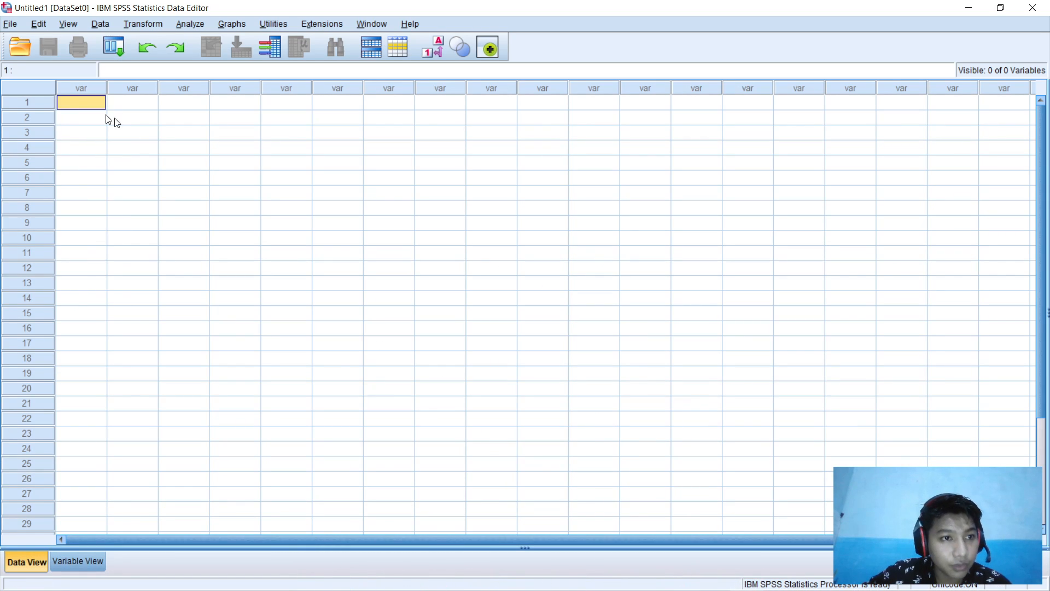
pyautogui.hotkey('ctrl', 'v')
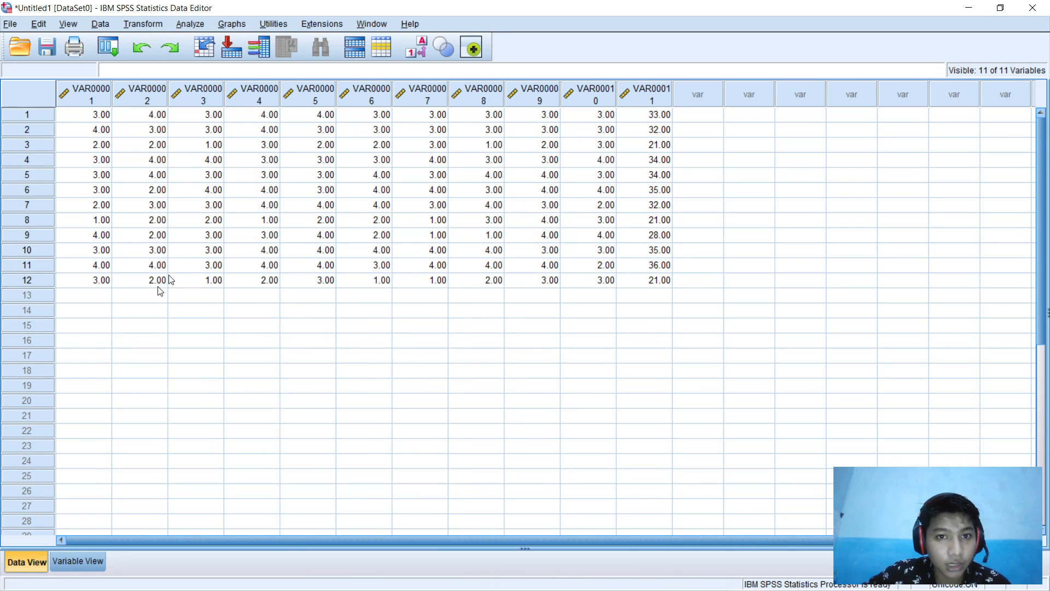
# Step: In Variable View, name the first three variables X1, X2 and X3
pyautogui.click(99, 559)
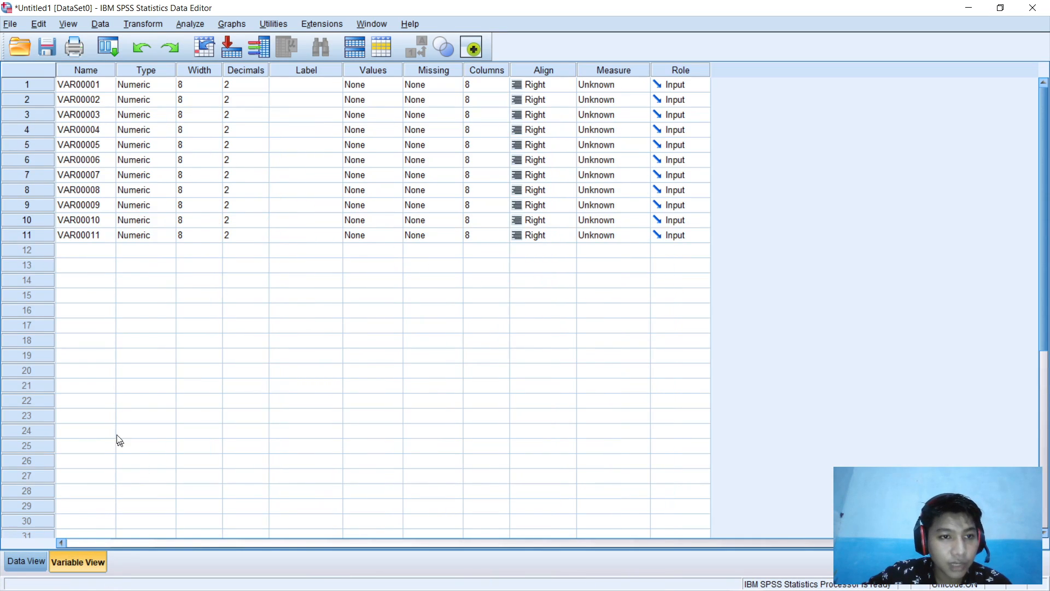
pyautogui.click(93, 84)
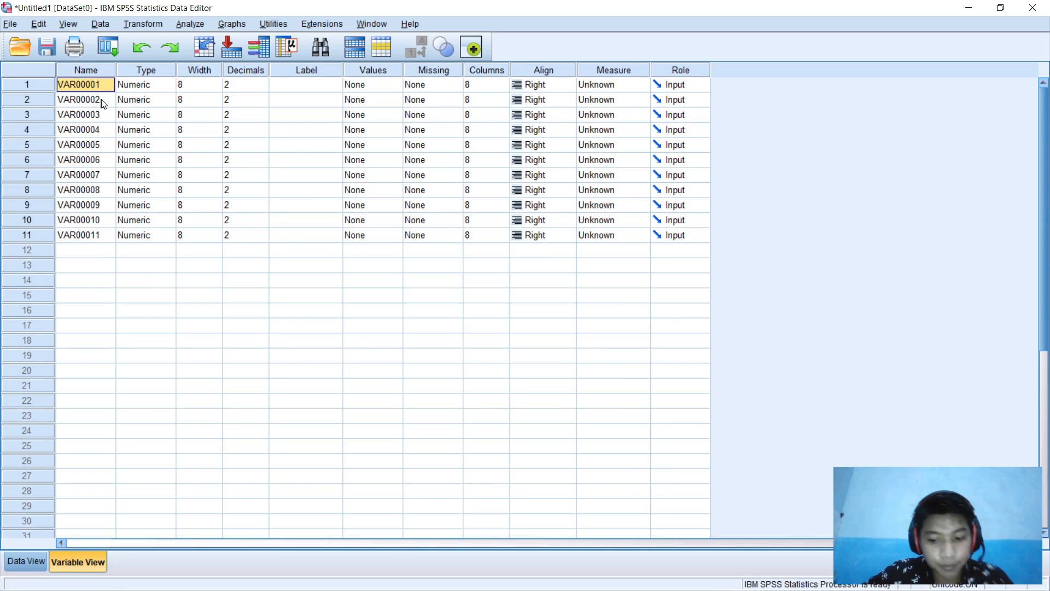
pyautogui.write('X')
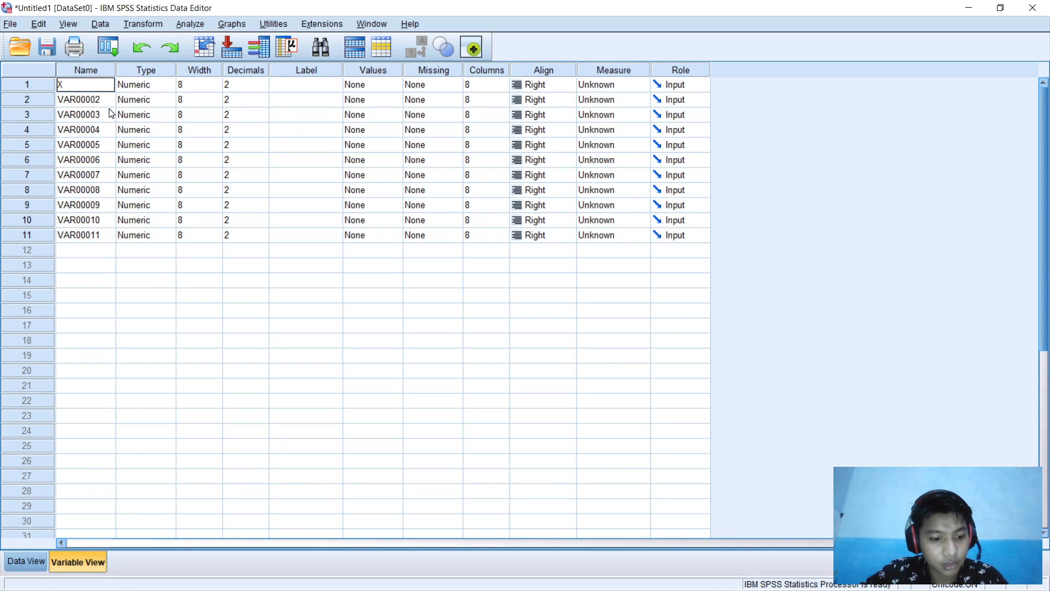
pyautogui.write('1')
pyautogui.press('Return')
pyautogui.write('x2')
pyautogui.press('Return')
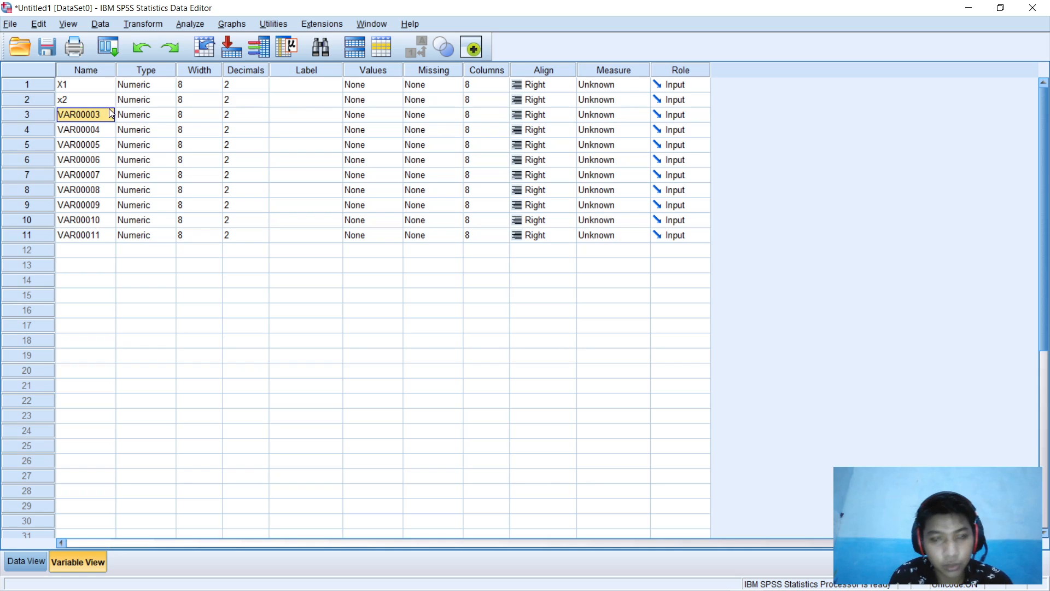
pyautogui.click(103, 102)
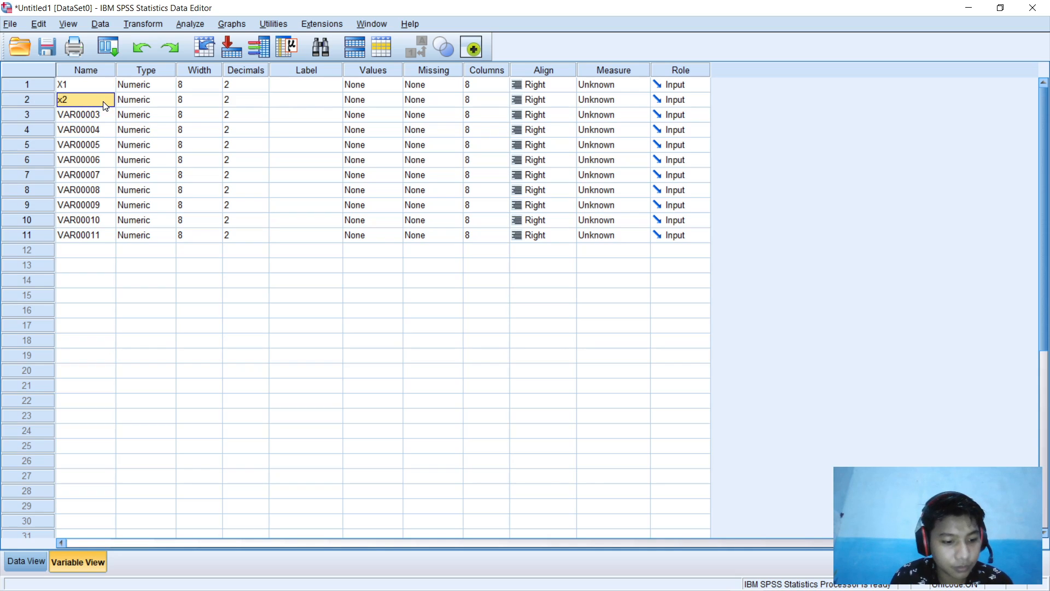
pyautogui.click(103, 101)
pyautogui.press('Return')
pyautogui.write('X3')
pyautogui.press('Return')
# Step: Name the next variables X4 through X10 and begin typing TOTAL for the last one
pyautogui.write('X4')
pyautogui.press('Return')
pyautogui.write('X5')
pyautogui.press('Return')
pyautogui.write('X6')
pyautogui.press('Return')
pyautogui.write('X7')
pyautogui.press('Return')
pyautogui.write('X8')
pyautogui.press('Return')
pyautogui.write('X9')
pyautogui.press('Return')
pyautogui.write('X')
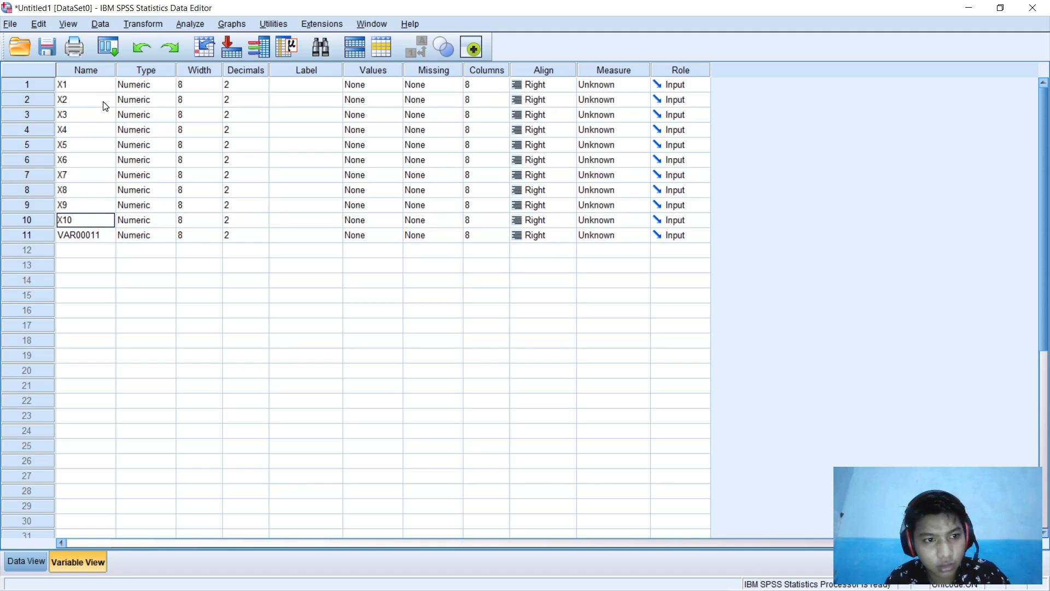
pyautogui.write('10')
pyautogui.press('Return')
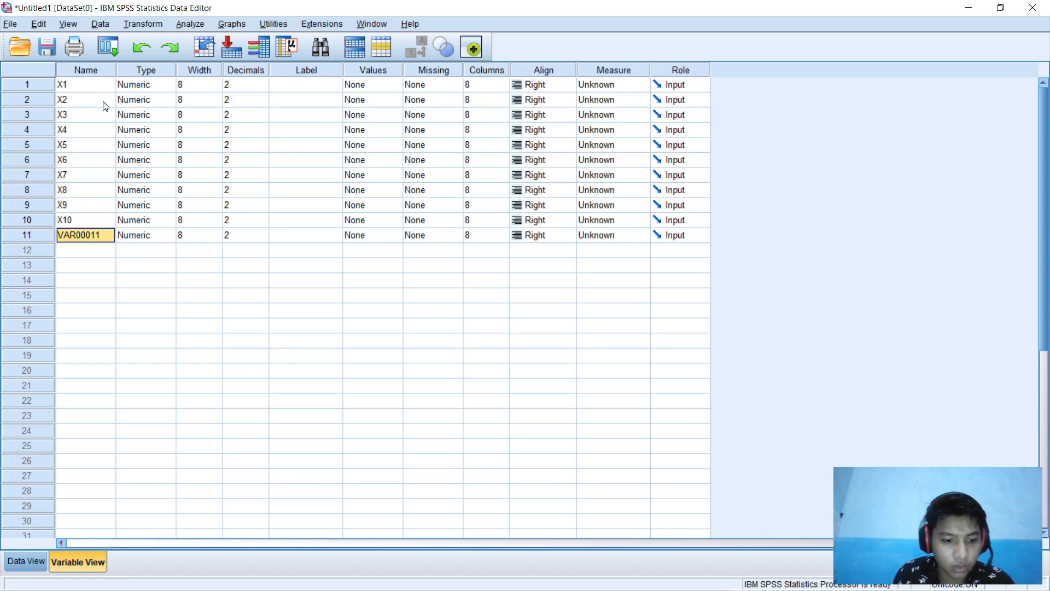
pyautogui.write('TOTAL')
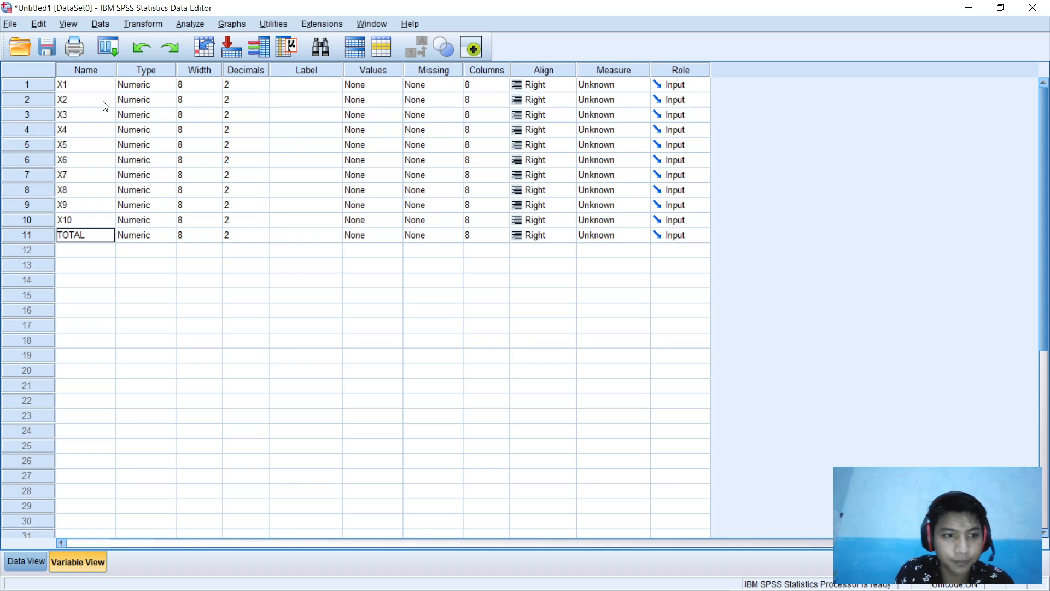
# Step: Label the first four variables X1 to X4, correcting the mistyped X3 and X4 labels
pyautogui.click(299, 83)
pyautogui.write('X1')
pyautogui.press('Return')
pyautogui.write('X2')
pyautogui.press('Return')
pyautogui.write('X3X')
pyautogui.press('Return')
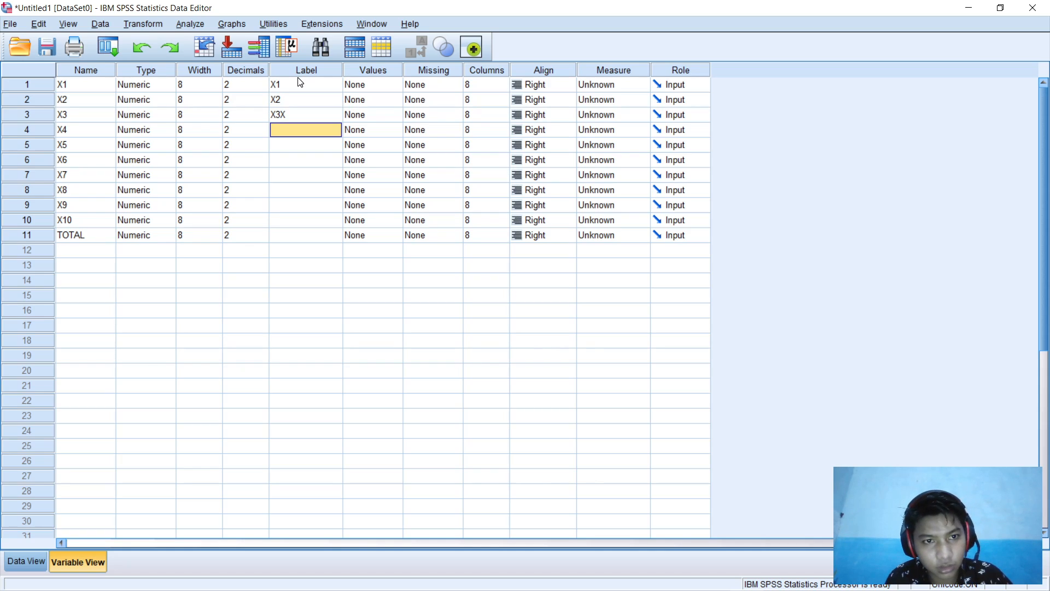
pyautogui.press('Up')
pyautogui.write('X')
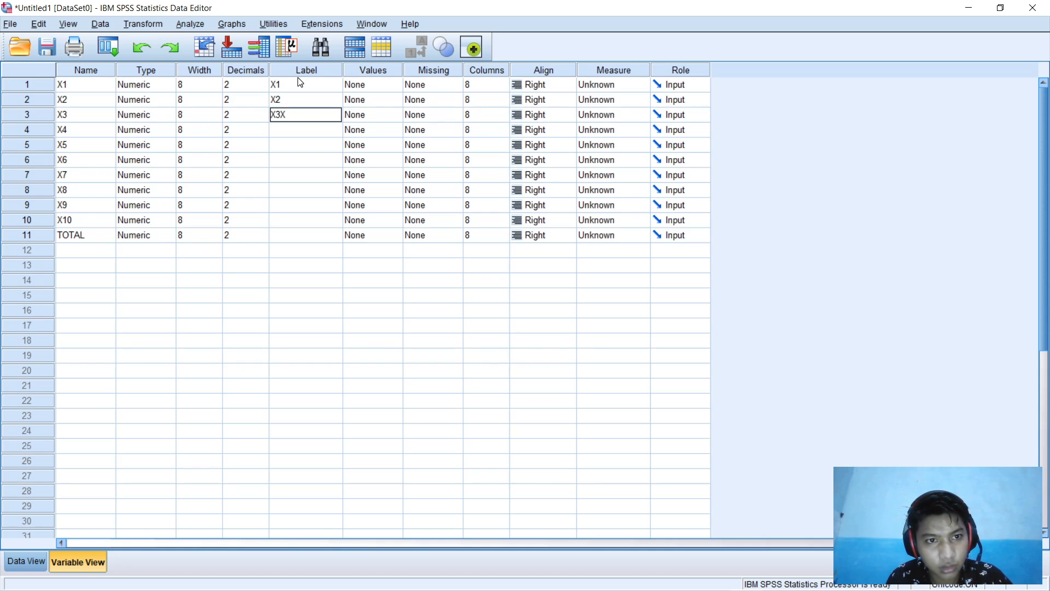
pyautogui.press('Return')
pyautogui.write('X')
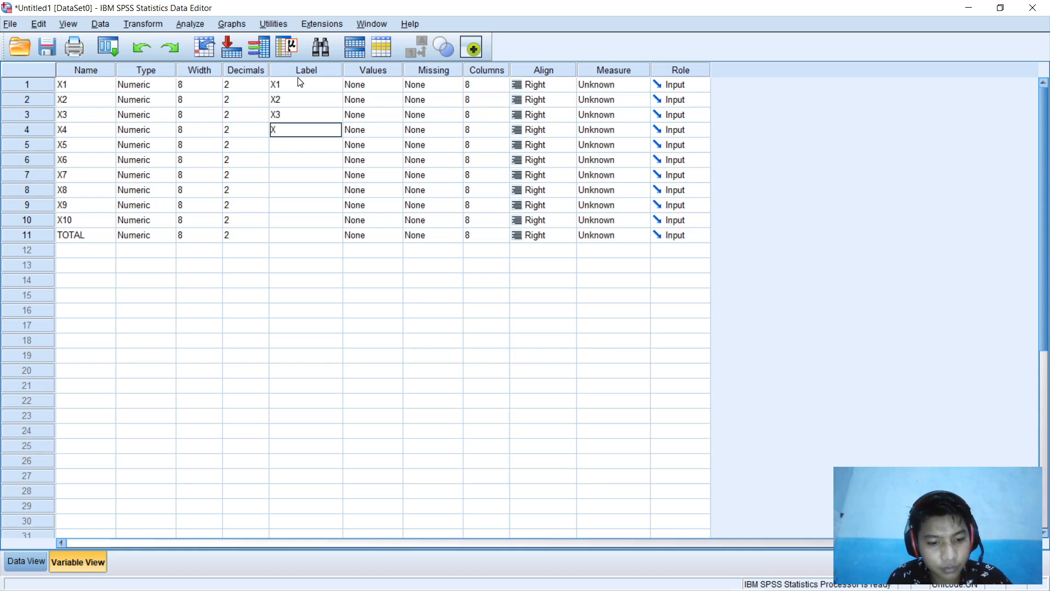
pyautogui.write('4X5')
pyautogui.press('Return')
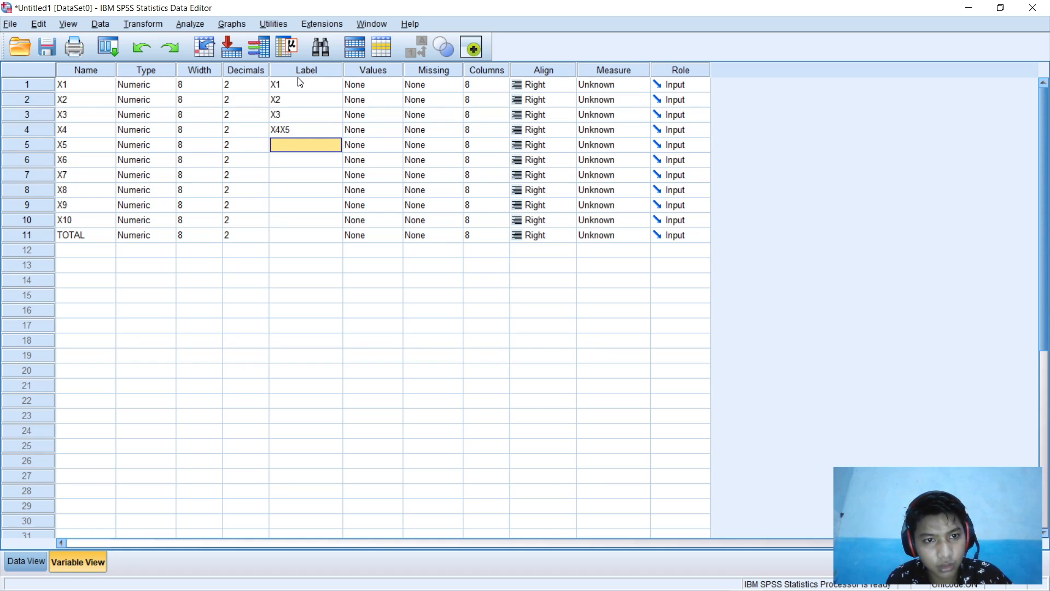
pyautogui.click(313, 127)
pyautogui.write('X4')
pyautogui.press('Return')
# Step: Label variables X5 through X9 and start the remaining labels
pyautogui.write('X5')
pyautogui.press('Return')
pyautogui.write('X6')
pyautogui.press('Return')
pyautogui.write('X7')
pyautogui.press('Return')
pyautogui.write('X8')
pyautogui.press('Return')
pyautogui.write('X9')
pyautogui.press('Return')
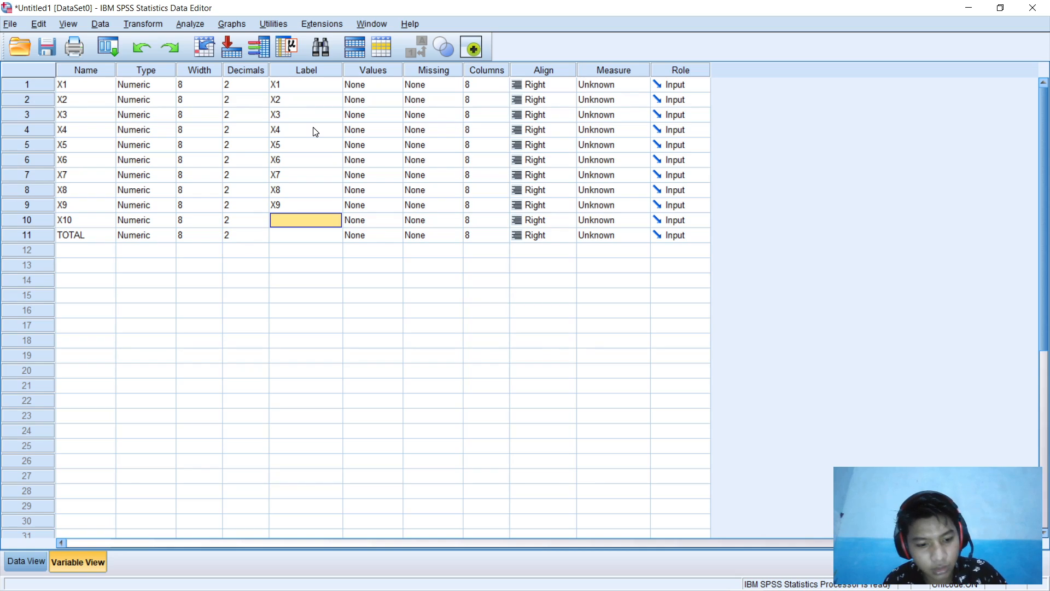
pyautogui.write('X10')
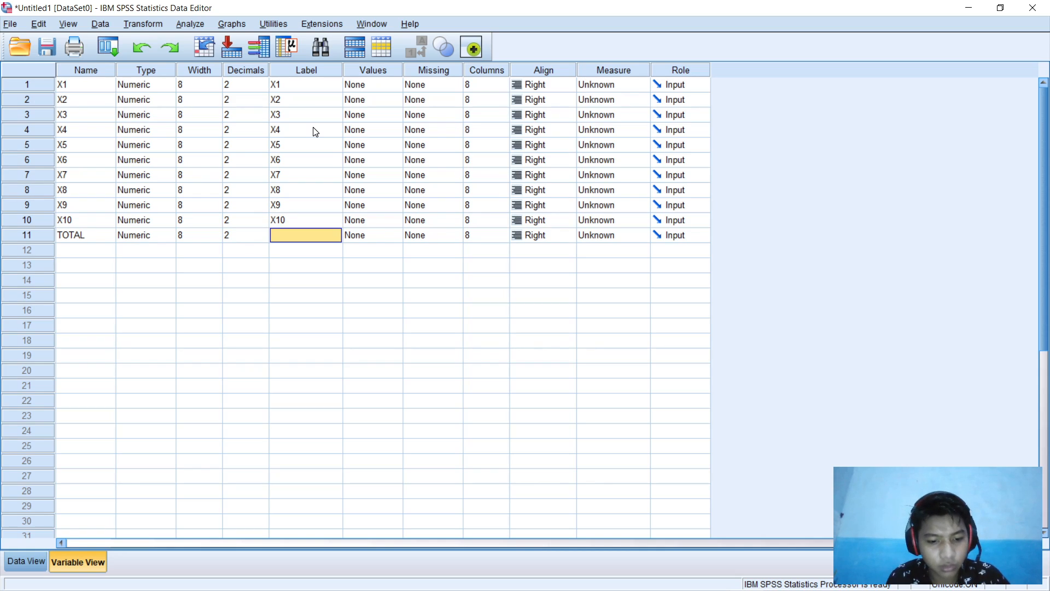
pyautogui.write('TOTAL')
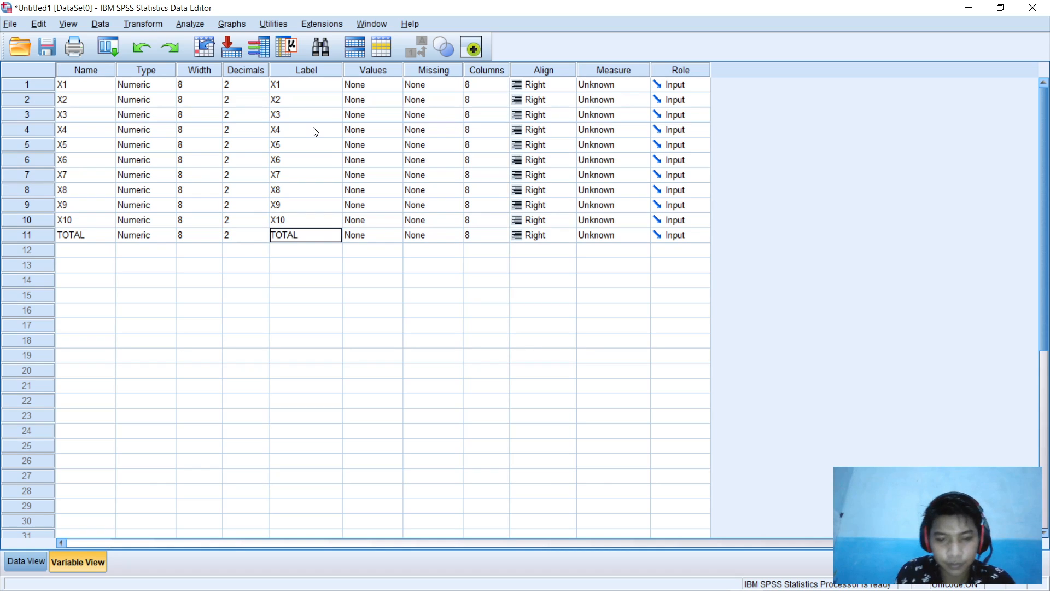
# Step: Give X1, X2 and X3 a numeric width of 2 with 0 decimal places
pyautogui.click(166, 87)
pyautogui.click(171, 84)
pyautogui.click(651, 234)
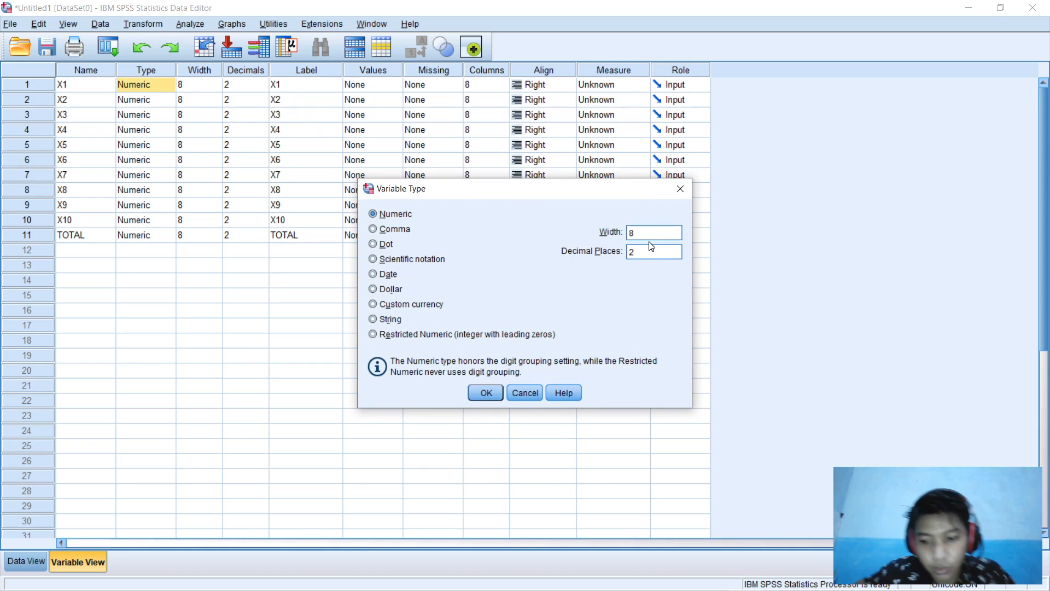
pyautogui.press('BackSpace')
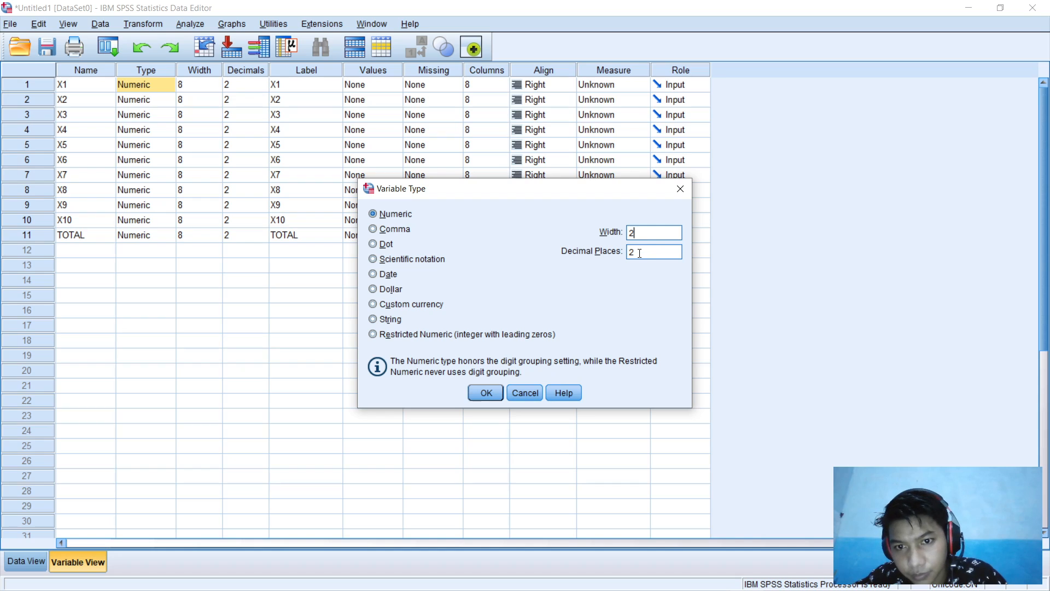
pyautogui.write('0')
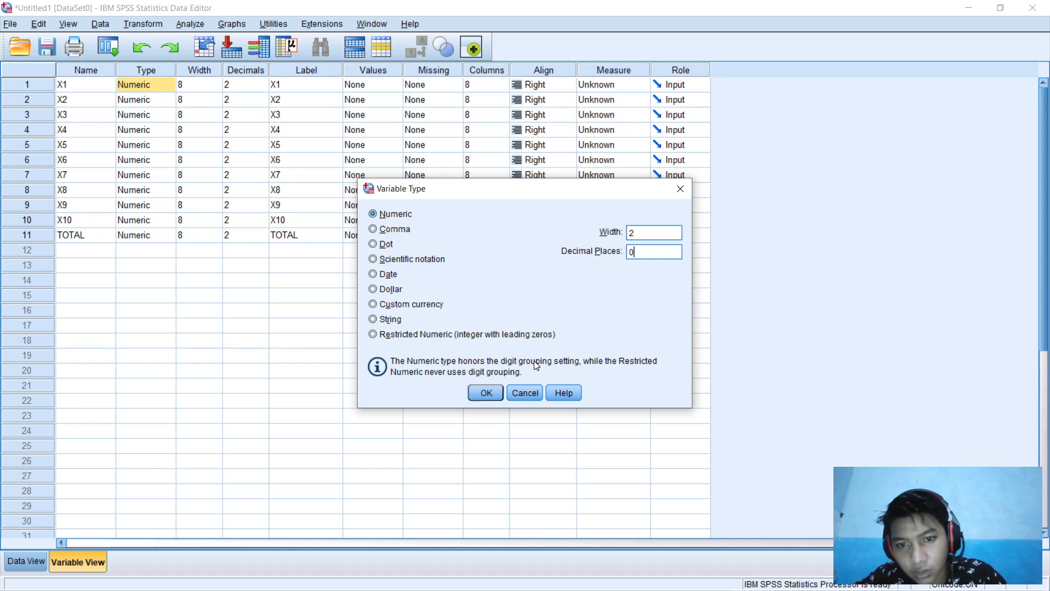
pyautogui.click(491, 392)
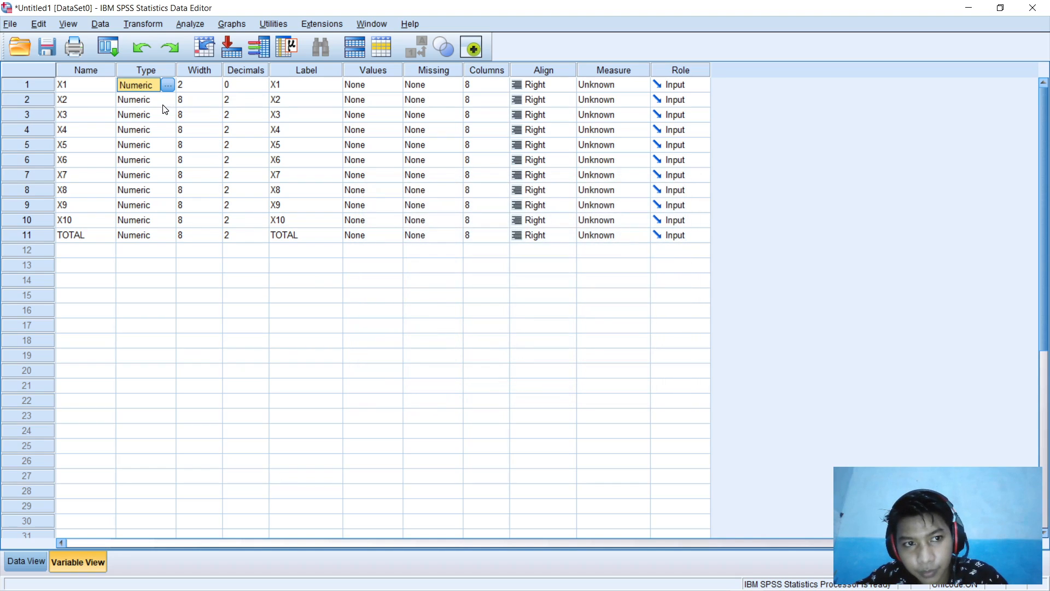
pyautogui.click(164, 102)
pyautogui.click(169, 100)
pyautogui.click(652, 231)
pyautogui.press('BackSpace')
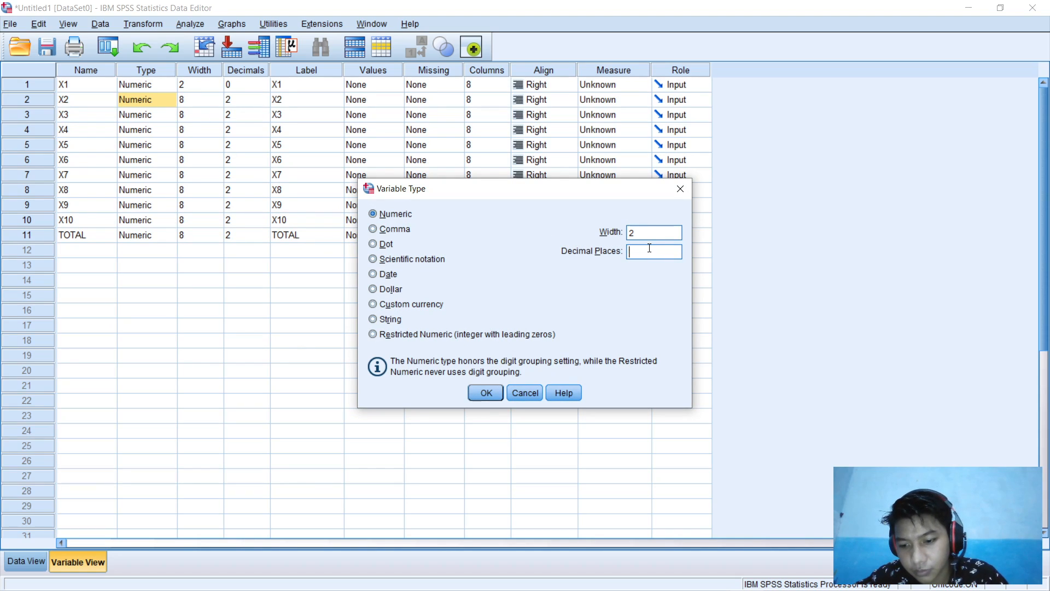
pyautogui.press('Return')
pyautogui.click(174, 116)
pyautogui.click(169, 114)
pyautogui.click(647, 233)
pyautogui.press('BackSpace')
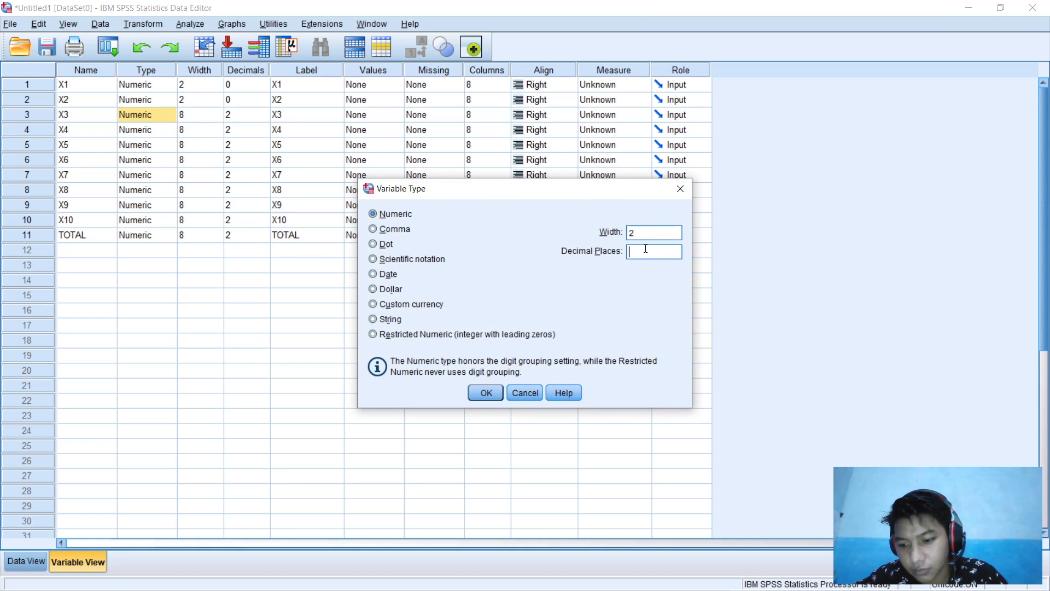
pyautogui.press('Return')
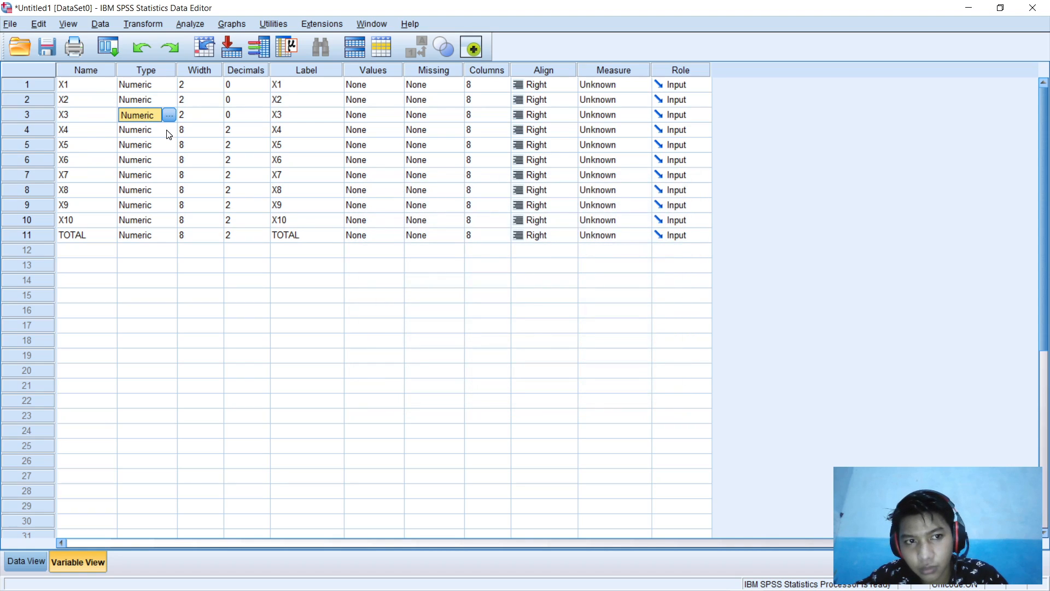
# Step: Set X4, X5 and X6 to width 2 with 0 decimals
pyautogui.click(169, 130)
pyautogui.click(169, 129)
pyautogui.click(642, 234)
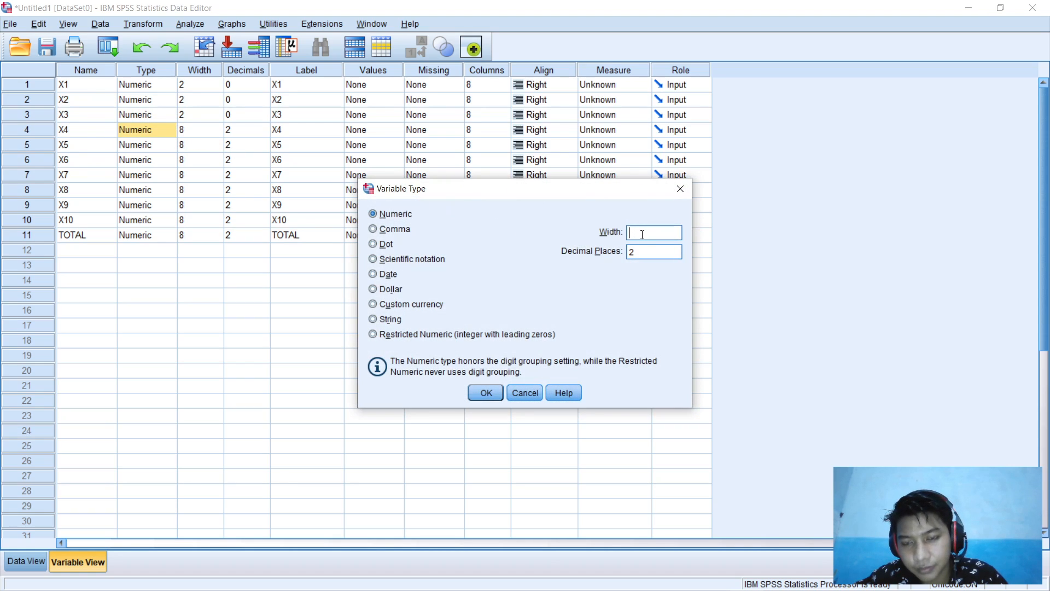
pyautogui.press('Return')
pyautogui.click(169, 145)
pyautogui.click(169, 145)
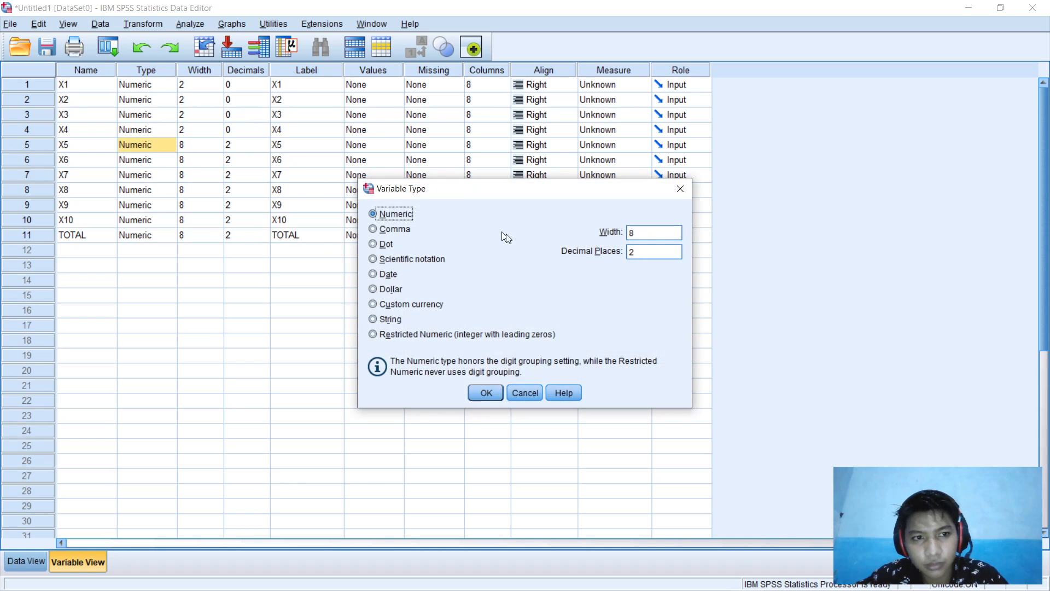
pyautogui.click(638, 235)
pyautogui.press('BackSpace')
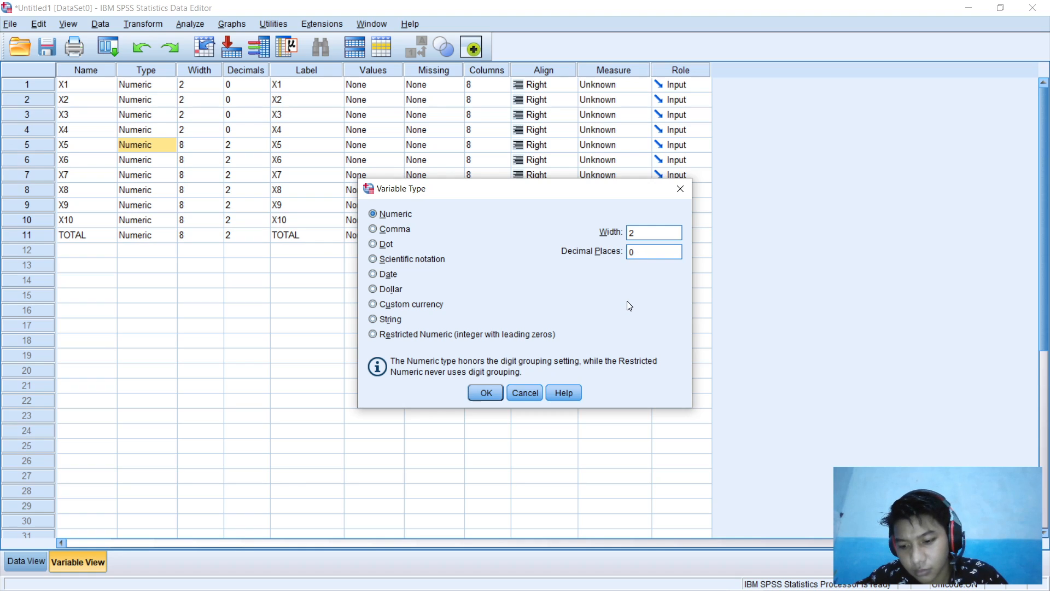
pyautogui.press('Return')
pyautogui.click(173, 159)
pyautogui.click(172, 159)
pyautogui.click(640, 232)
pyautogui.press('BackSpace')
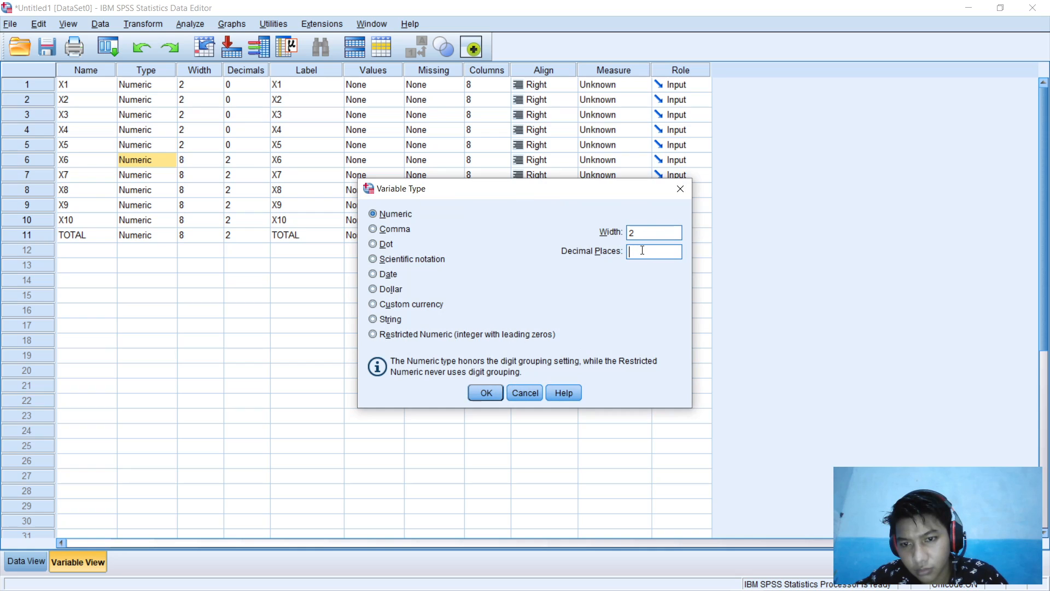
pyautogui.press('Return')
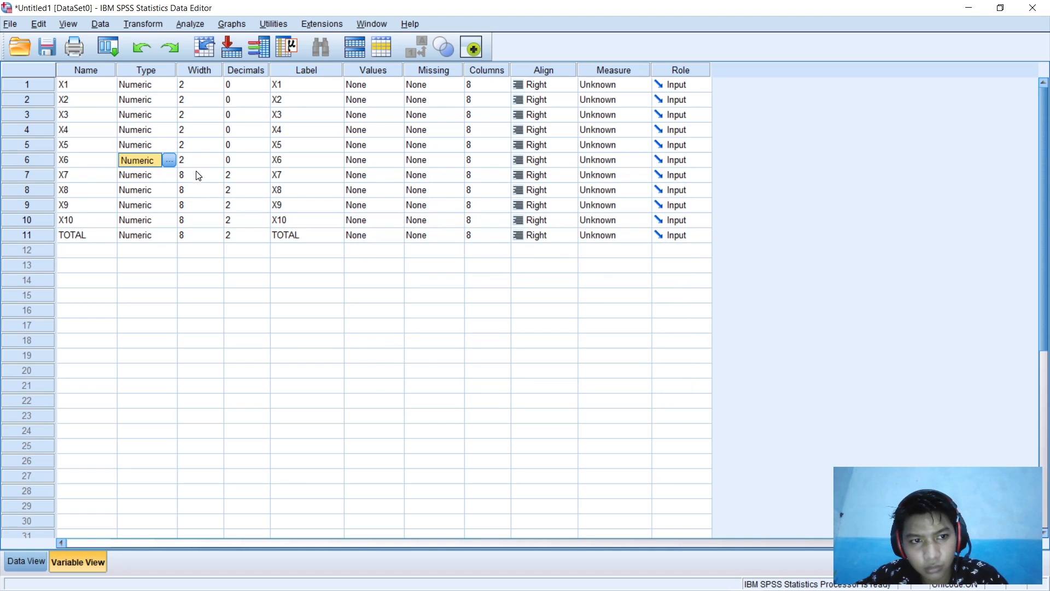
# Step: Set X7, X8 and X9 to width 2 with 0 decimals
pyautogui.click(167, 175)
pyautogui.click(168, 176)
pyautogui.click(654, 237)
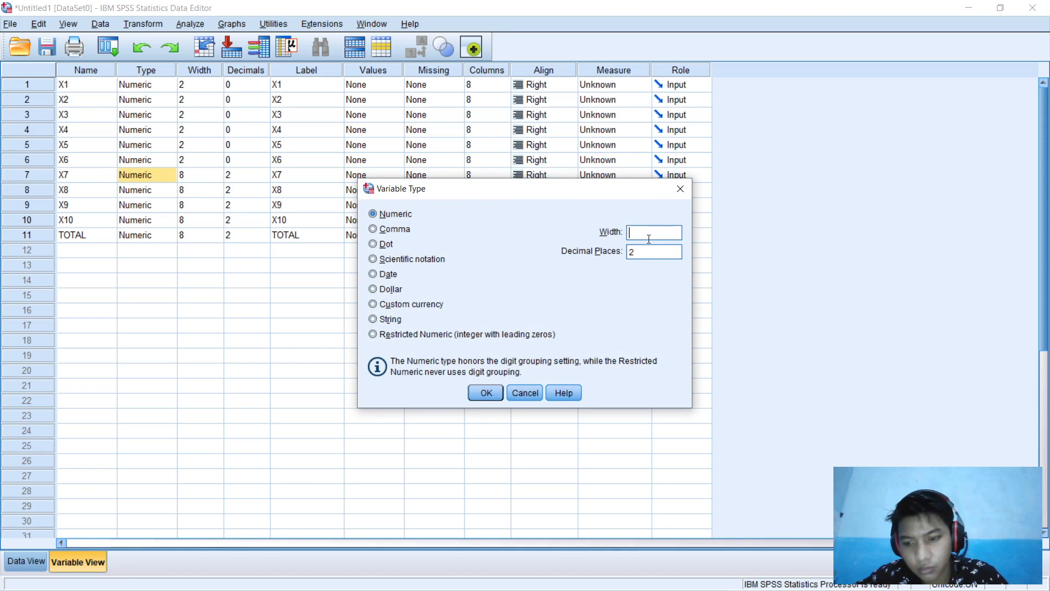
pyautogui.write('0')
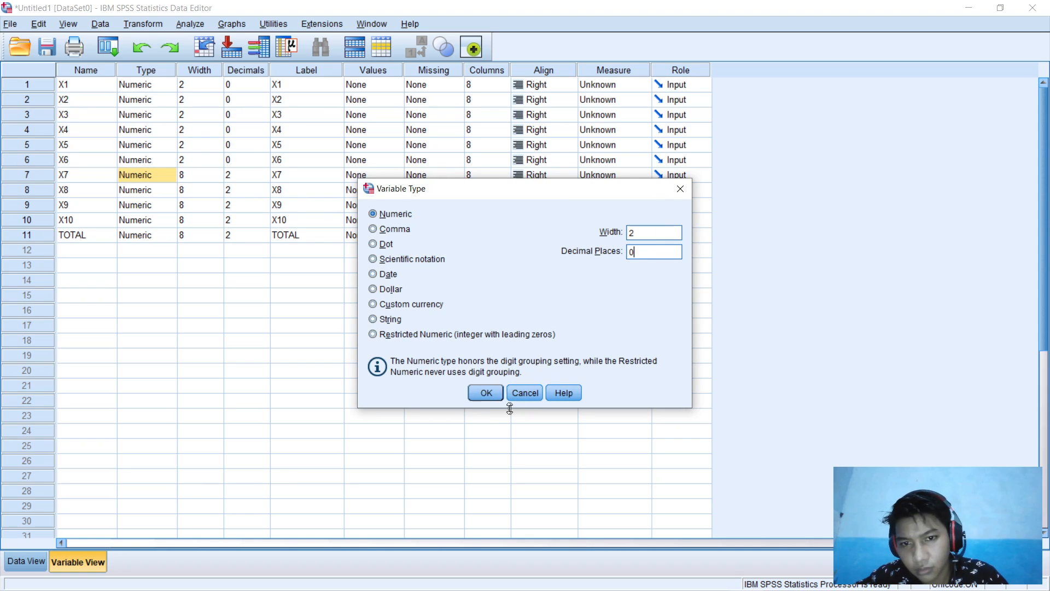
pyautogui.click(487, 393)
pyautogui.click(150, 194)
pyautogui.click(166, 189)
pyautogui.click(633, 233)
pyautogui.press('BackSpace')
pyautogui.write('2')
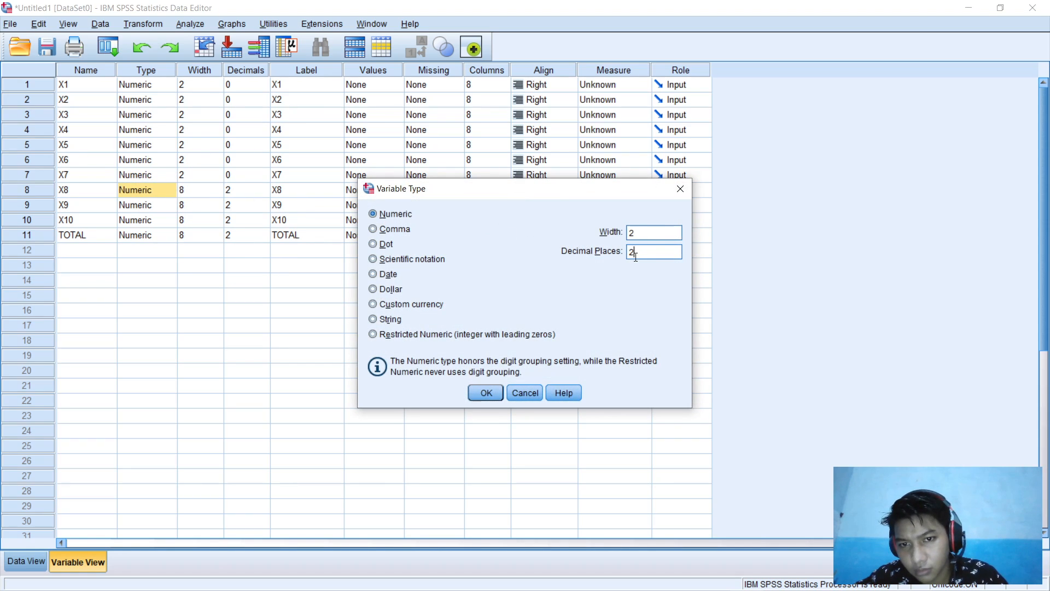
pyautogui.press('Return')
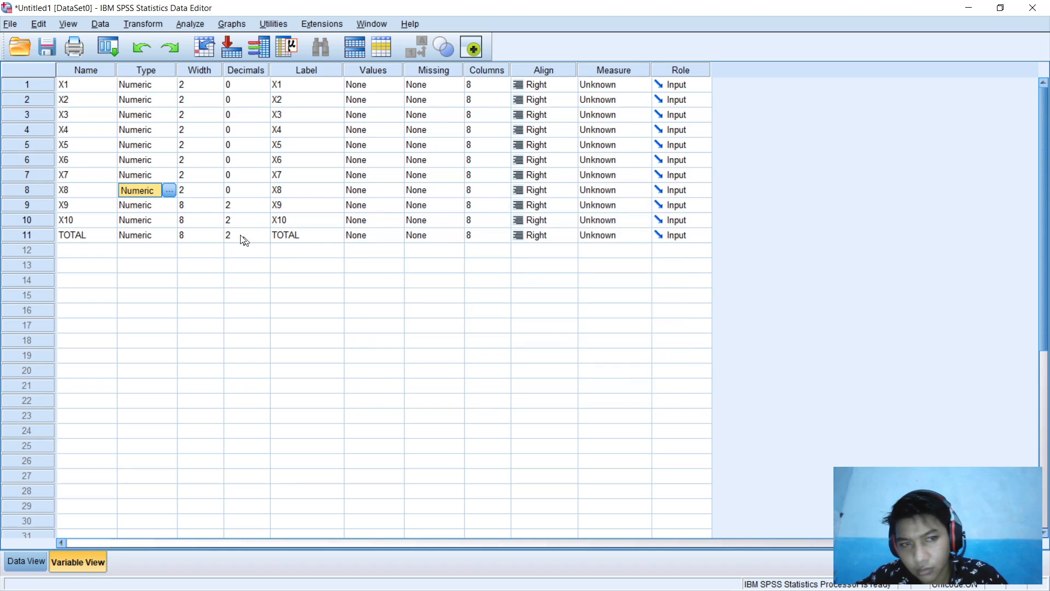
pyautogui.click(158, 204)
pyautogui.click(171, 204)
pyautogui.click(645, 232)
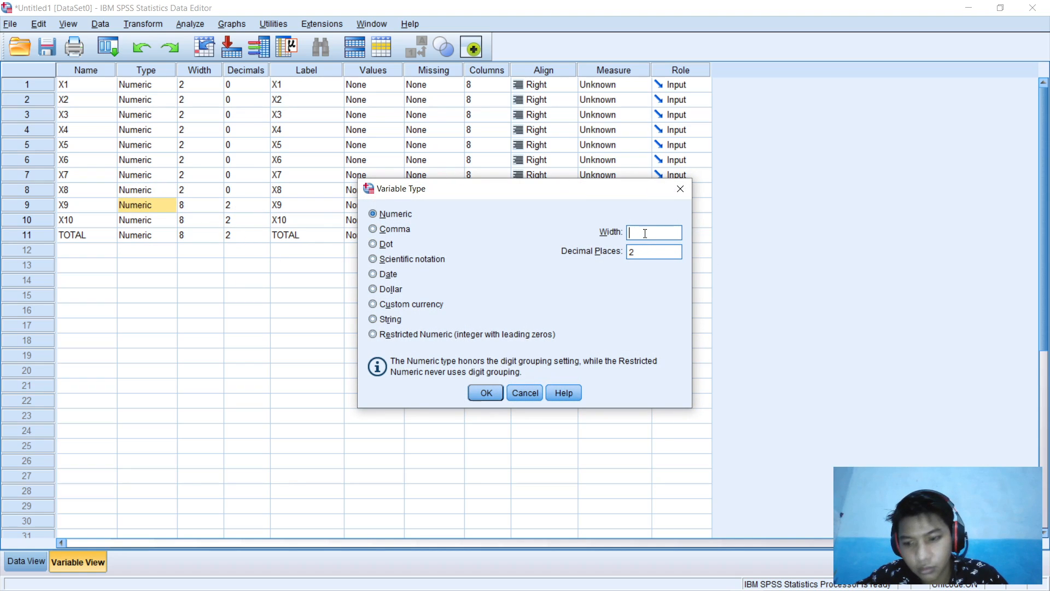
pyautogui.press('Return')
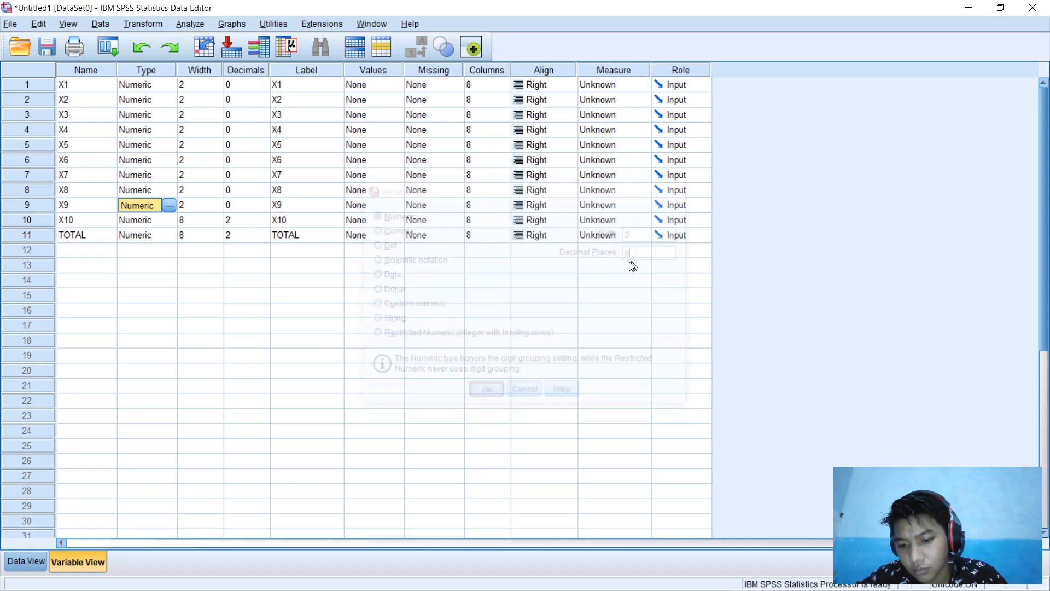
# Step: Set X10 and TOTAL to width 2 with 0 decimals
pyautogui.click(164, 219)
pyautogui.click(170, 219)
pyautogui.click(638, 230)
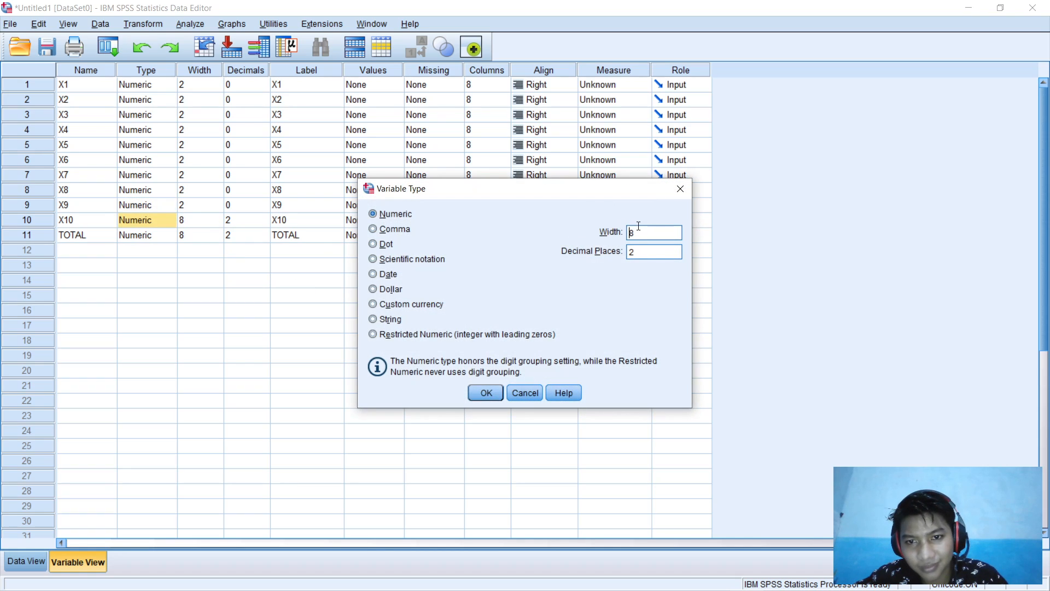
pyautogui.press('BackSpace')
pyautogui.write('2')
pyautogui.click(642, 255)
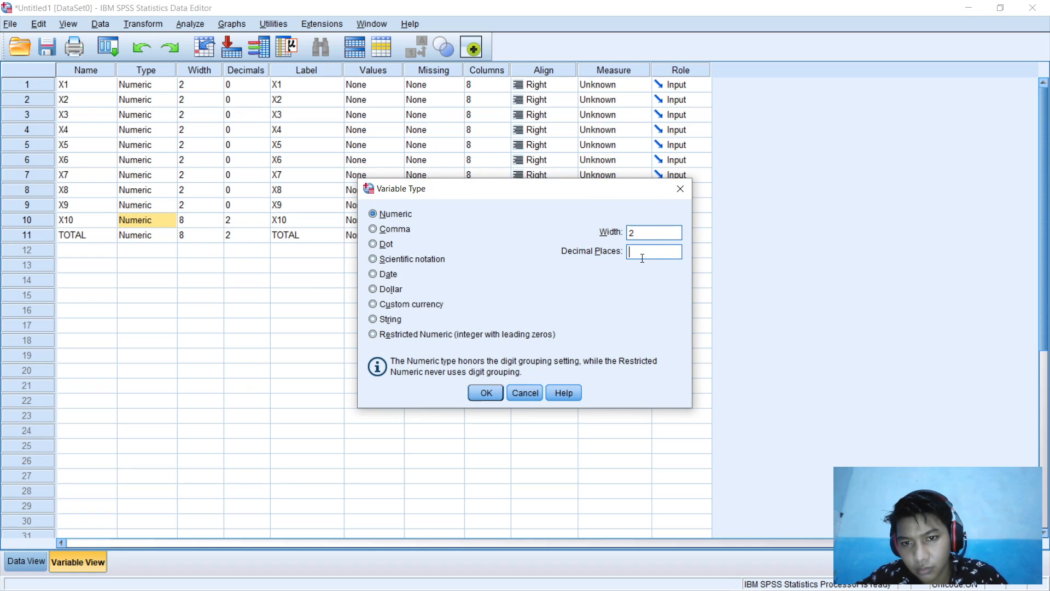
pyautogui.write('0')
pyautogui.press('Return')
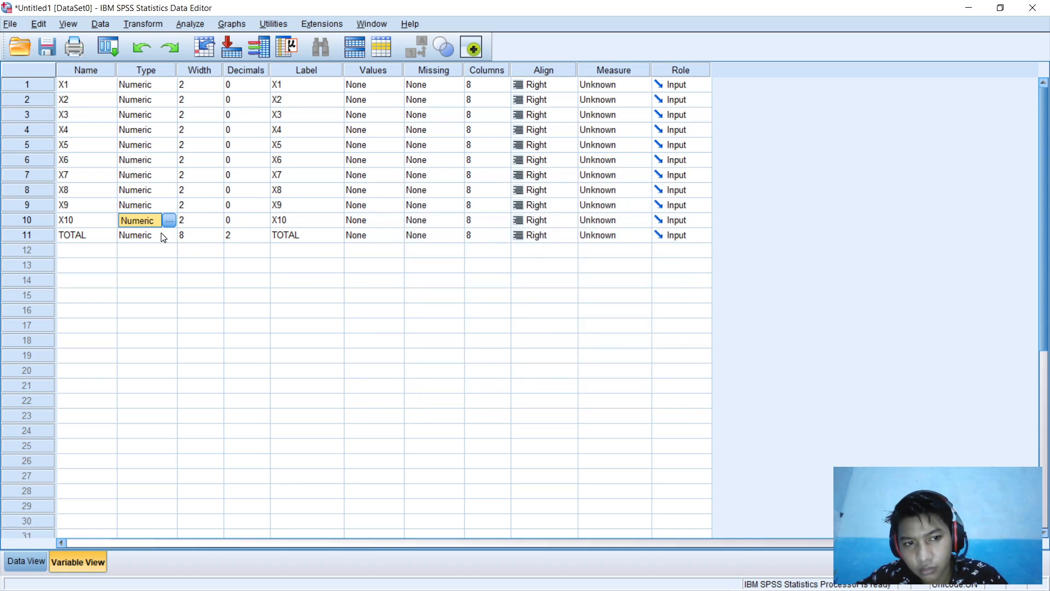
pyautogui.click(164, 236)
pyautogui.click(171, 236)
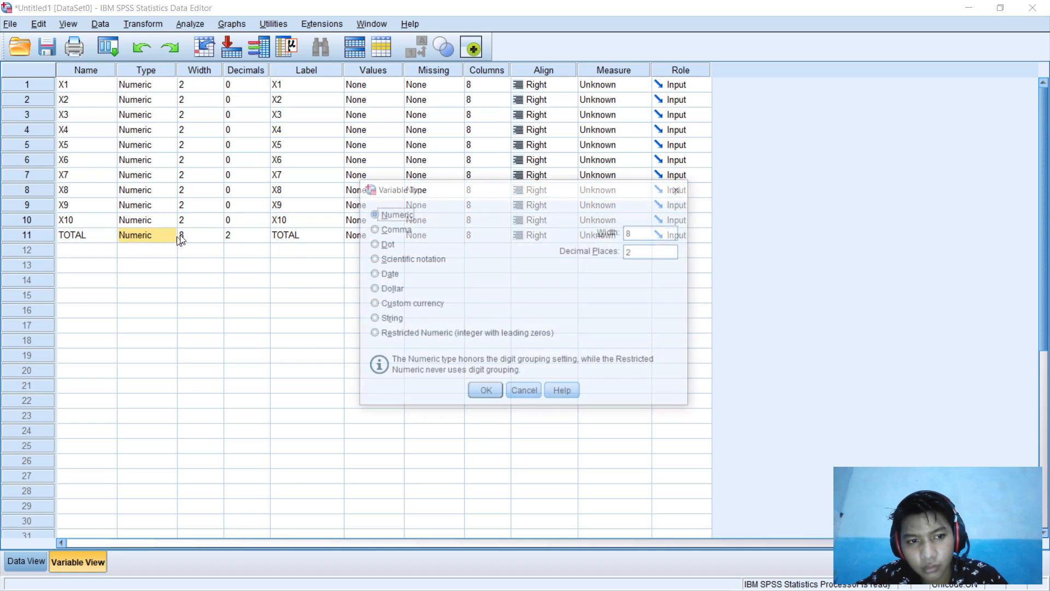
pyautogui.click(651, 231)
pyautogui.press('BackSpace')
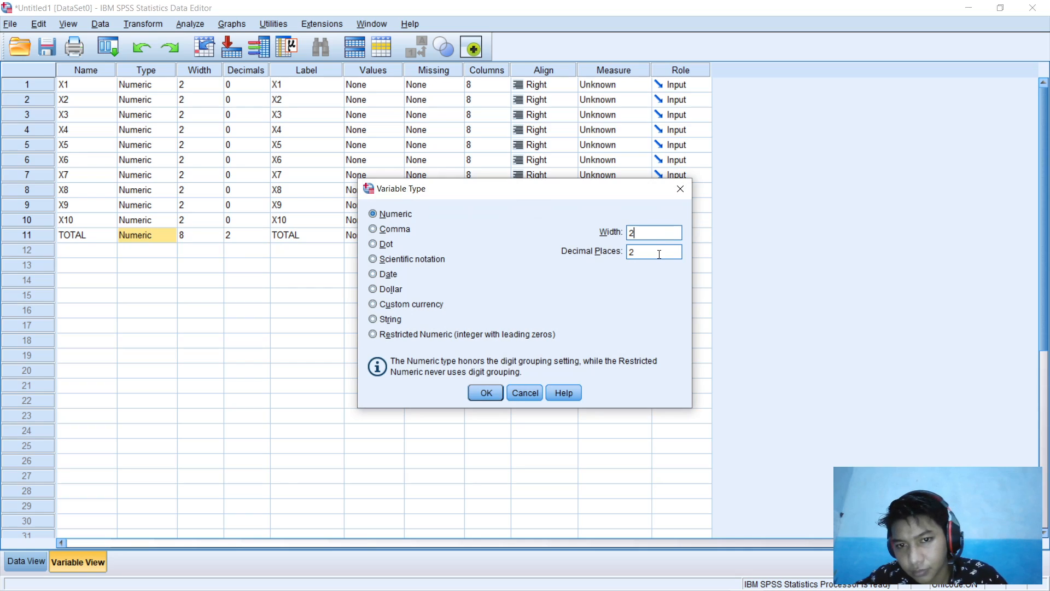
pyautogui.press('Return')
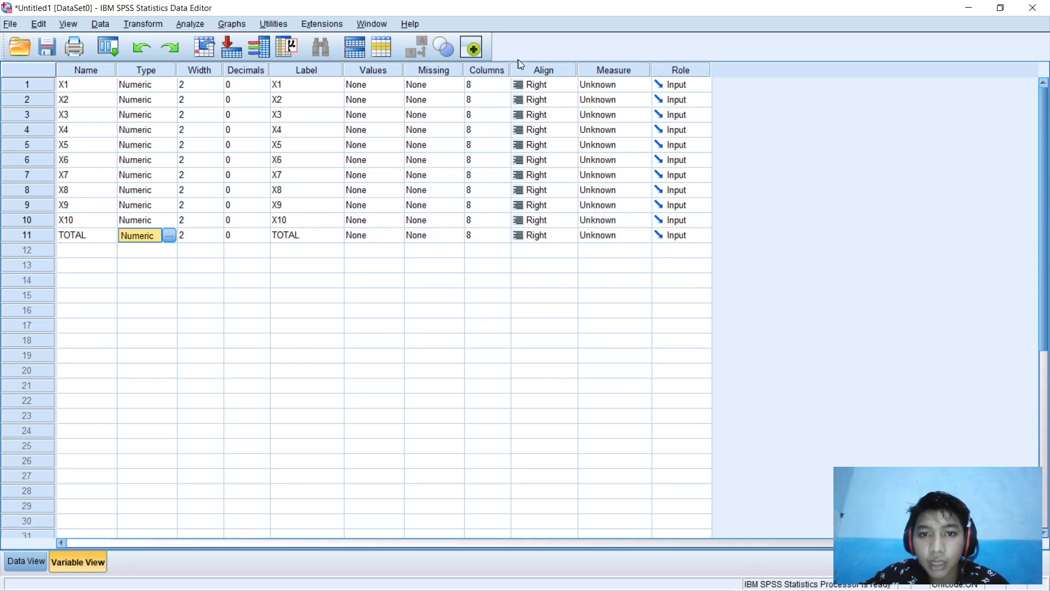
# Step: Set the Measure of X1–X10 and TOTAL to Scale in Variable View
pyautogui.click(648, 84)
pyautogui.click(648, 85)
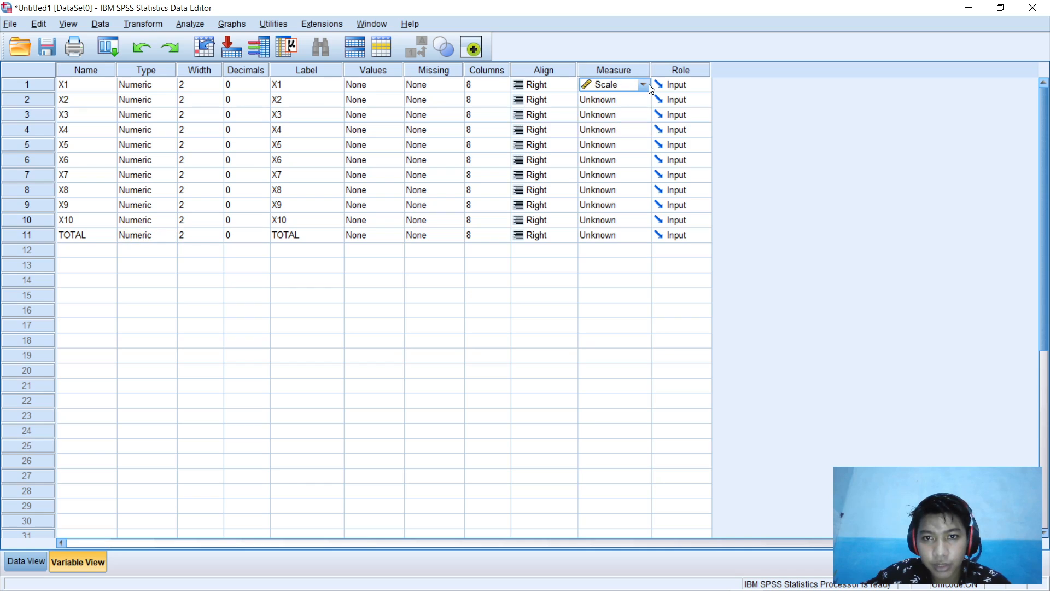
pyautogui.click(648, 95)
pyautogui.click(647, 102)
pyautogui.click(645, 100)
pyautogui.click(645, 100)
pyautogui.click(646, 115)
pyautogui.click(646, 115)
pyautogui.click(641, 139)
pyautogui.click(642, 139)
pyautogui.doubleClick(645, 126)
pyautogui.click(642, 159)
pyautogui.click(642, 160)
pyautogui.click(645, 175)
pyautogui.doubleClick(643, 189)
pyautogui.click(643, 190)
pyautogui.doubleClick(644, 206)
pyautogui.click(644, 207)
pyautogui.doubleClick(642, 227)
pyautogui.click(642, 227)
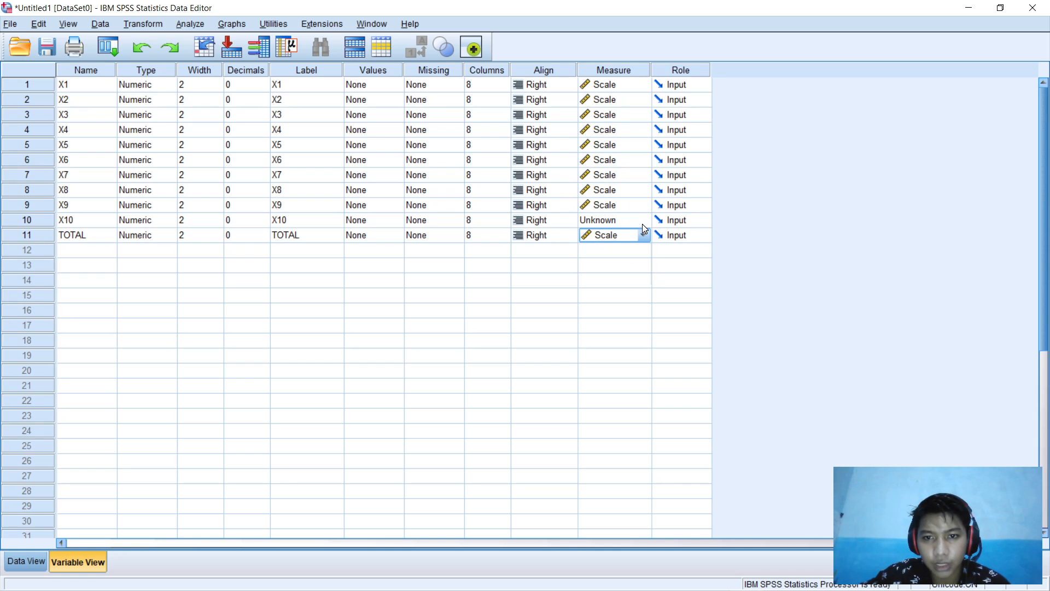
pyautogui.doubleClick(642, 221)
pyautogui.click(642, 222)
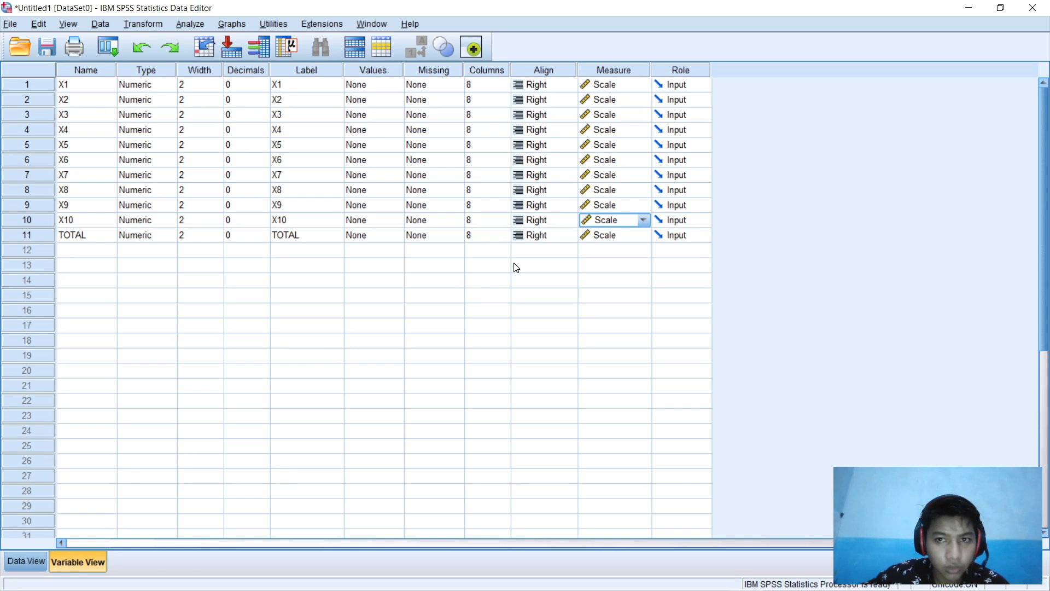
# Step: Switch to Data View and open the Analyze > Correlate submenu
pyautogui.click(25, 563)
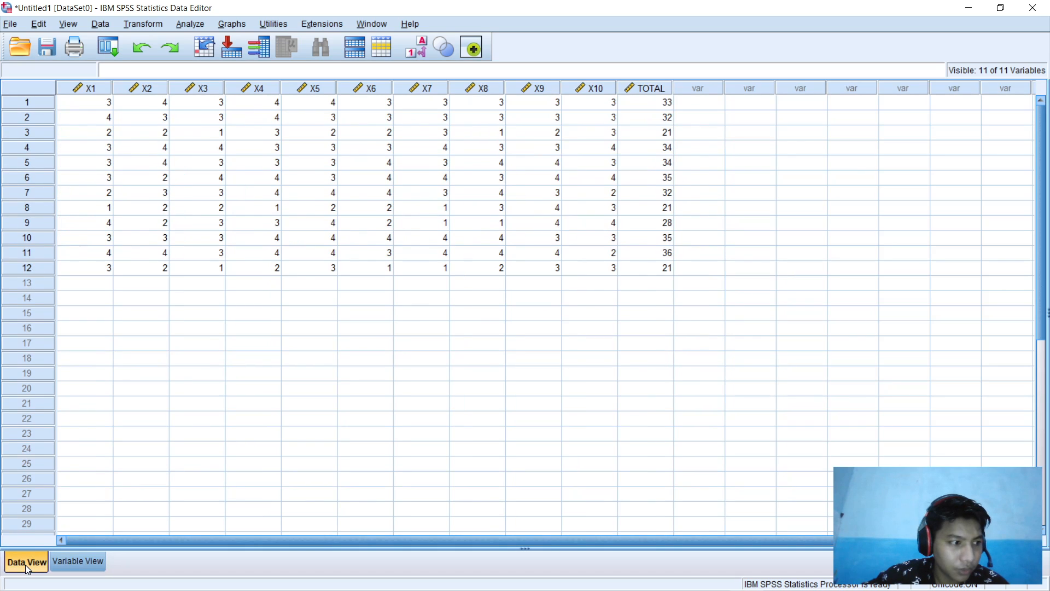
pyautogui.click(190, 25)
pyautogui.moveTo(216, 95)
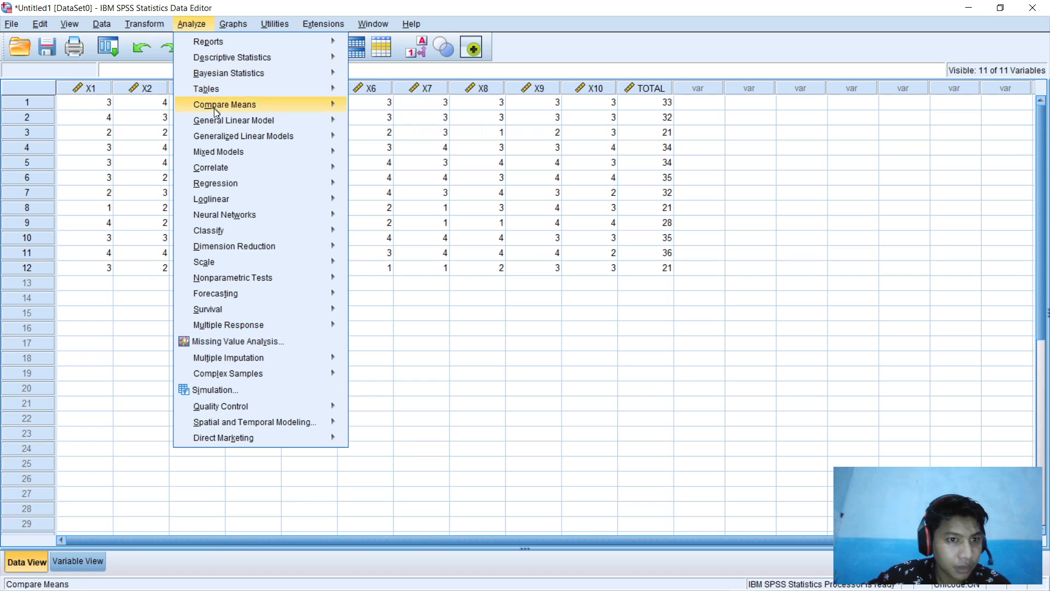
pyautogui.moveTo(214, 172)
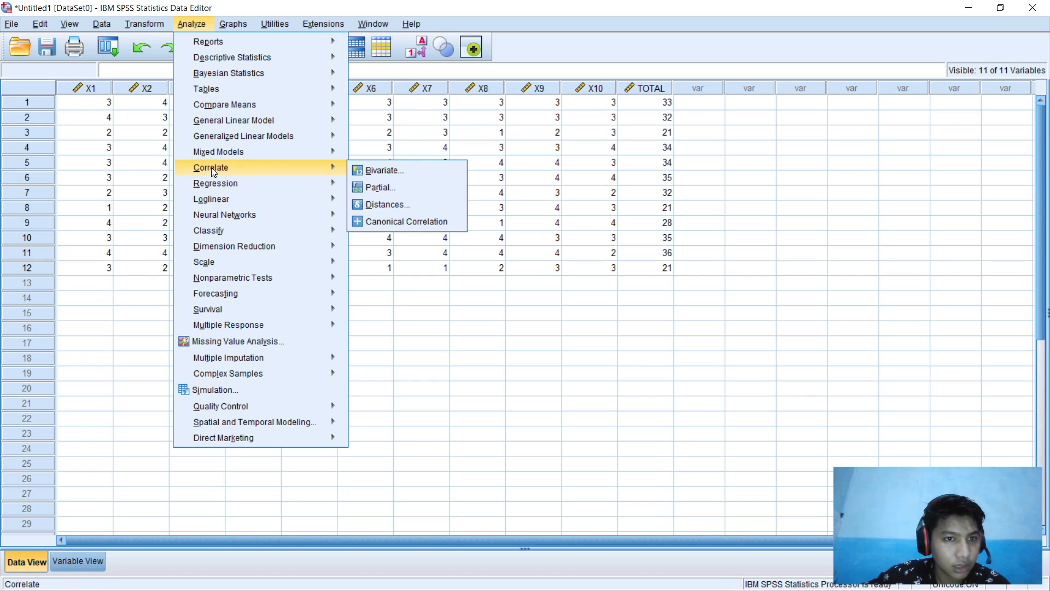
# Step: Start a Bivariate correlation and move X1 through TOTAL into the Variables list
pyautogui.click(384, 171)
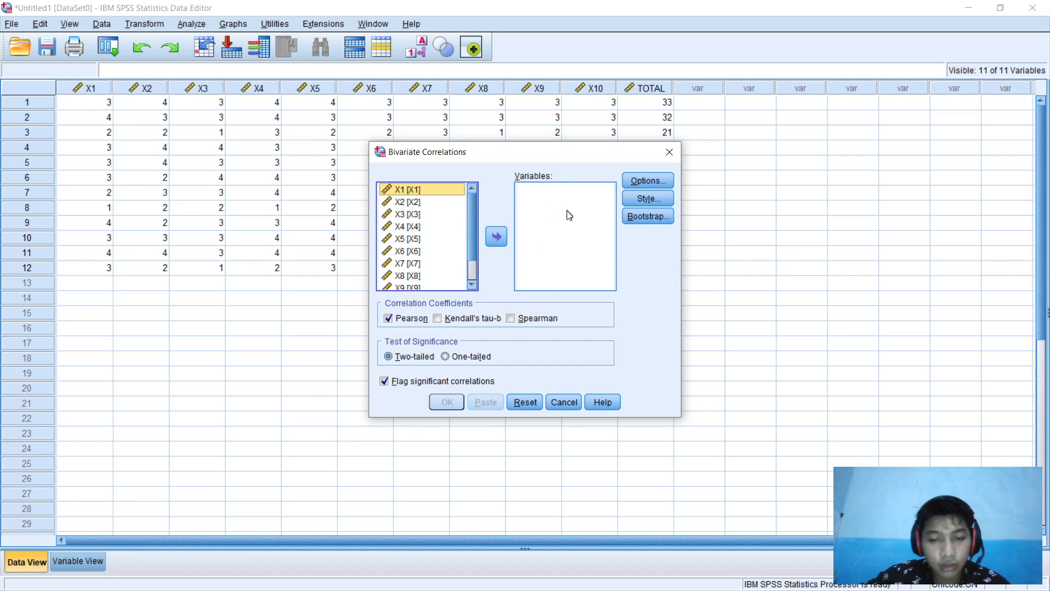
pyautogui.click(442, 263)
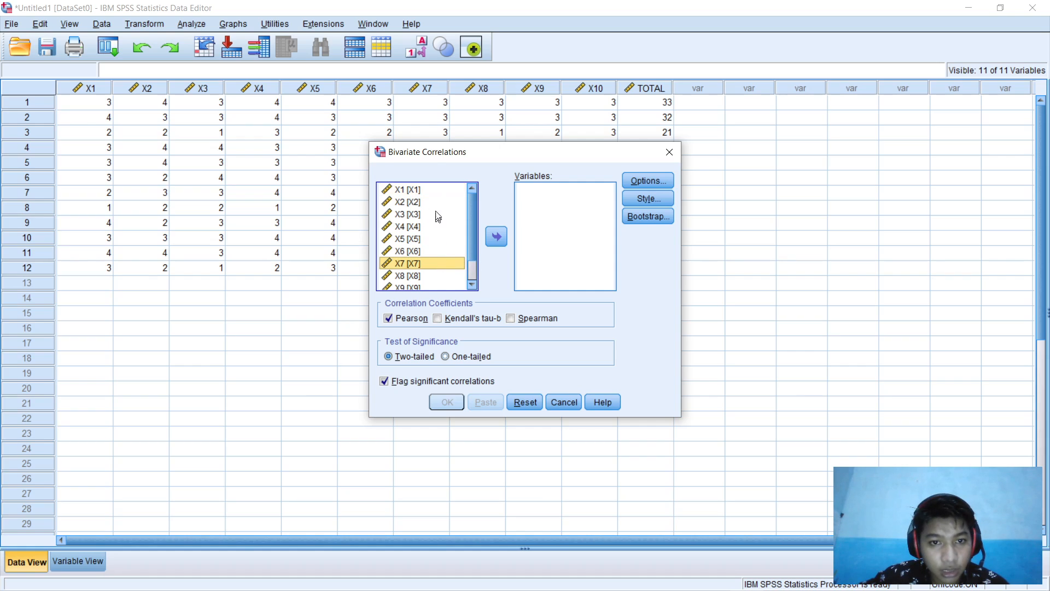
pyautogui.click(432, 190)
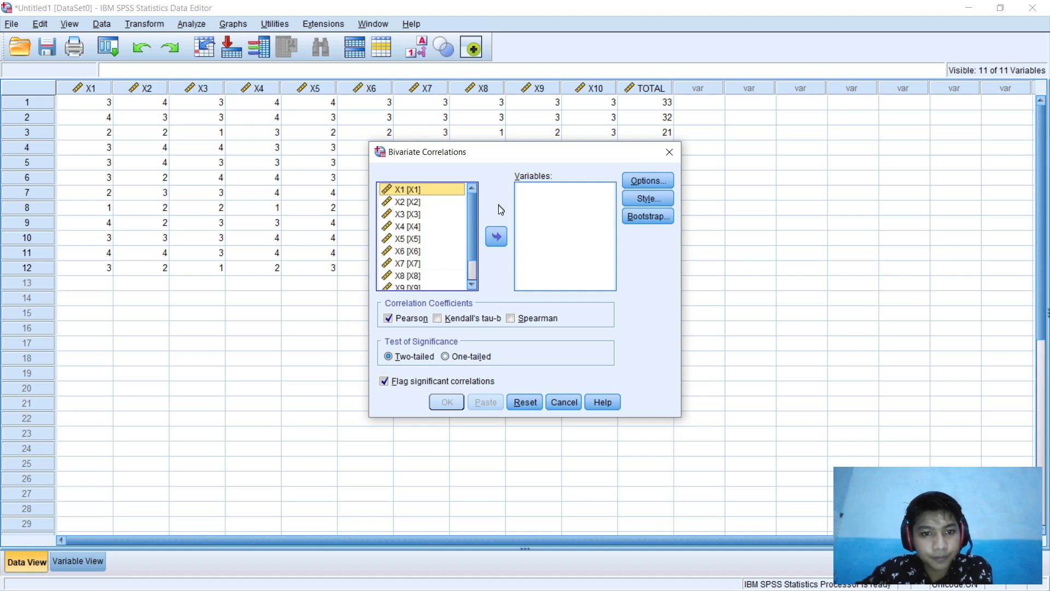
pyautogui.scroll(-2, 443, 245)
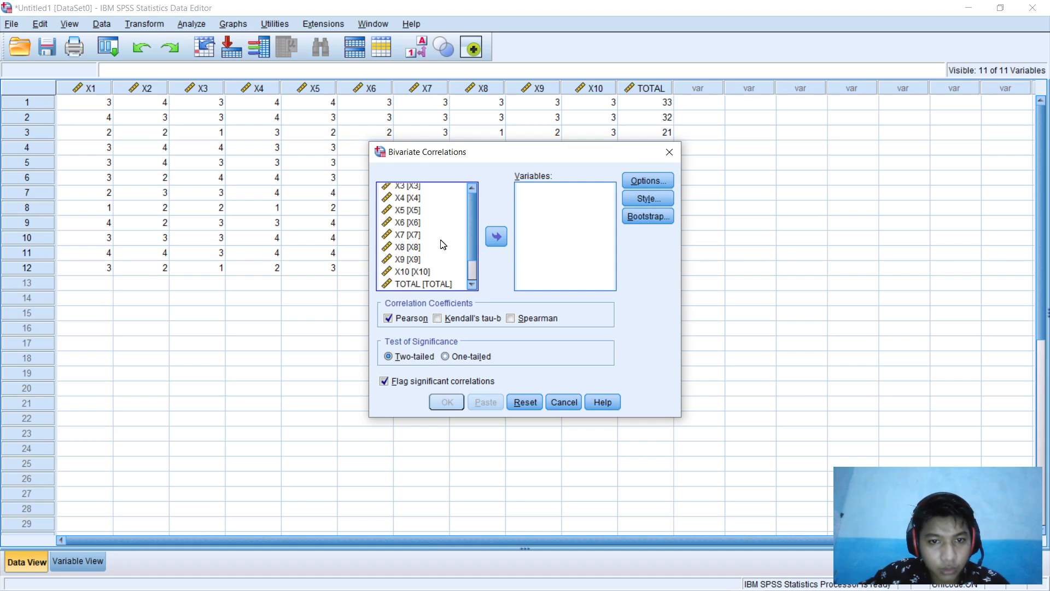
pyautogui.keyDown('shift'); pyautogui.click(429, 285); pyautogui.keyUp('shift')
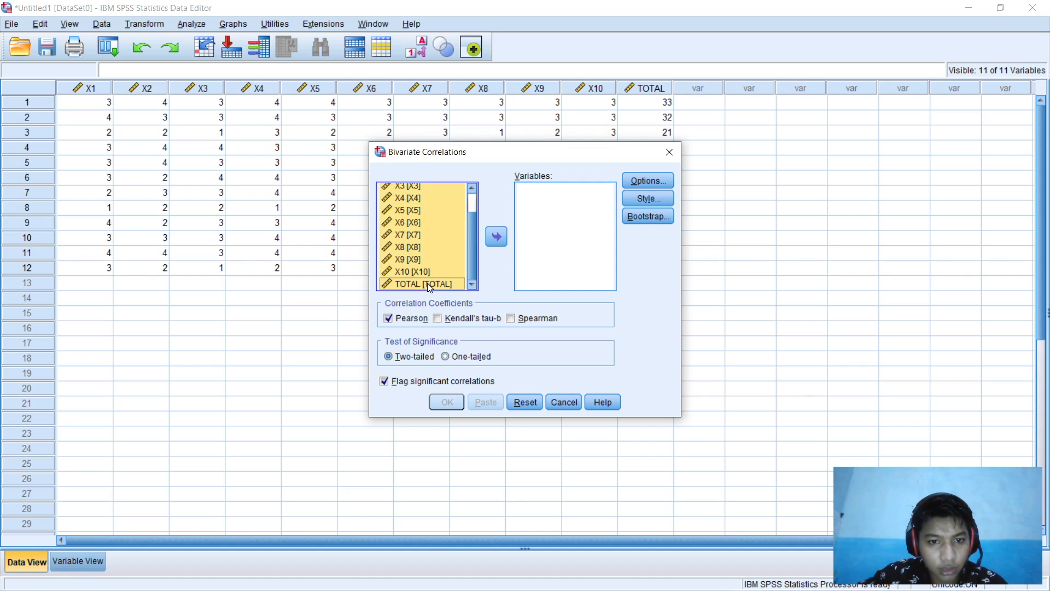
pyautogui.click(496, 237)
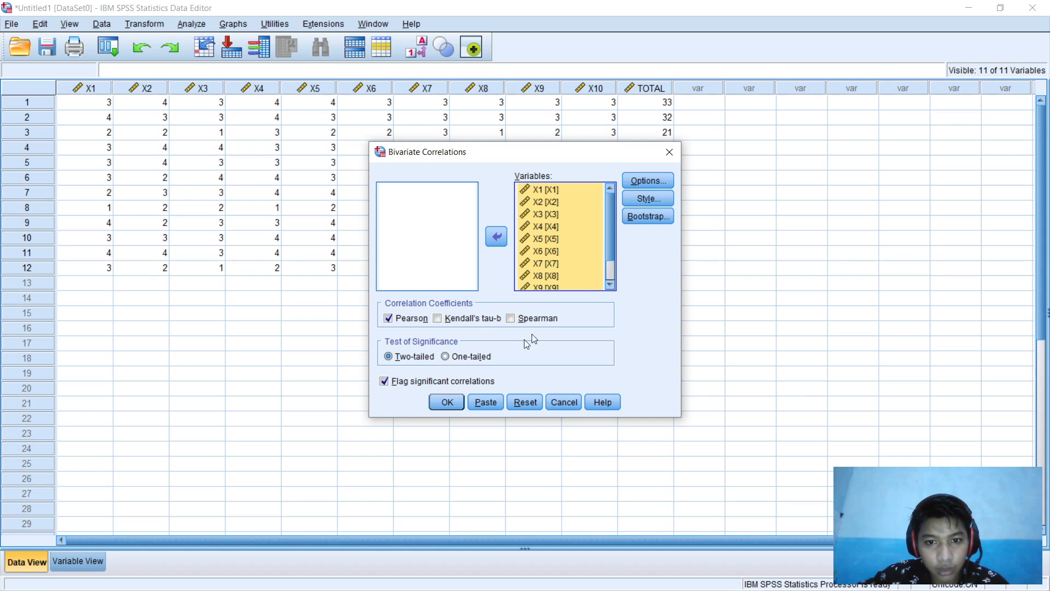
# Step: Run the Pearson correlation with default options and copy the resulting Correlations table
pyautogui.click(651, 183)
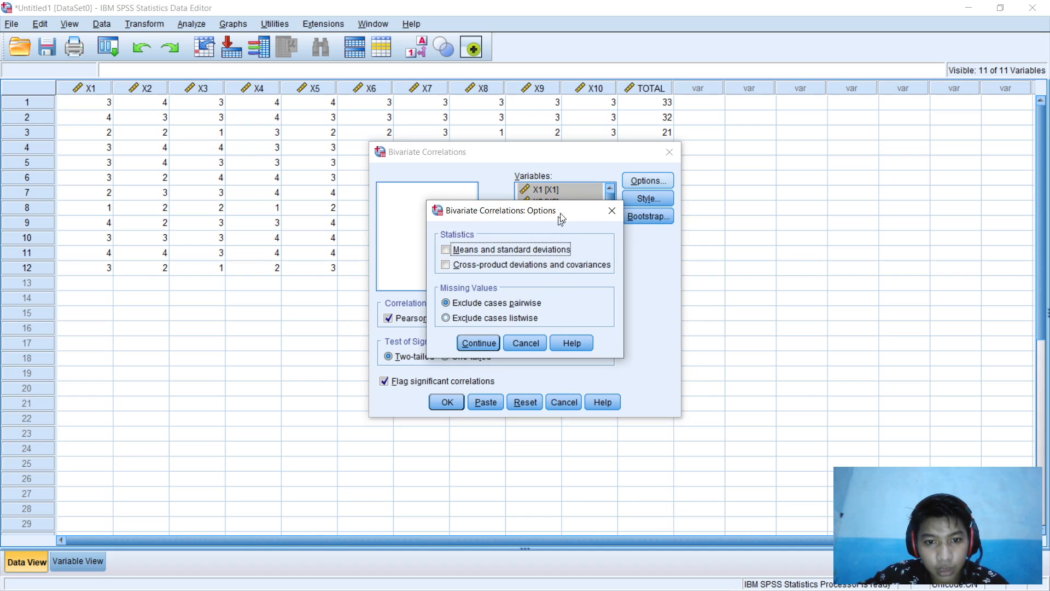
pyautogui.click(611, 211)
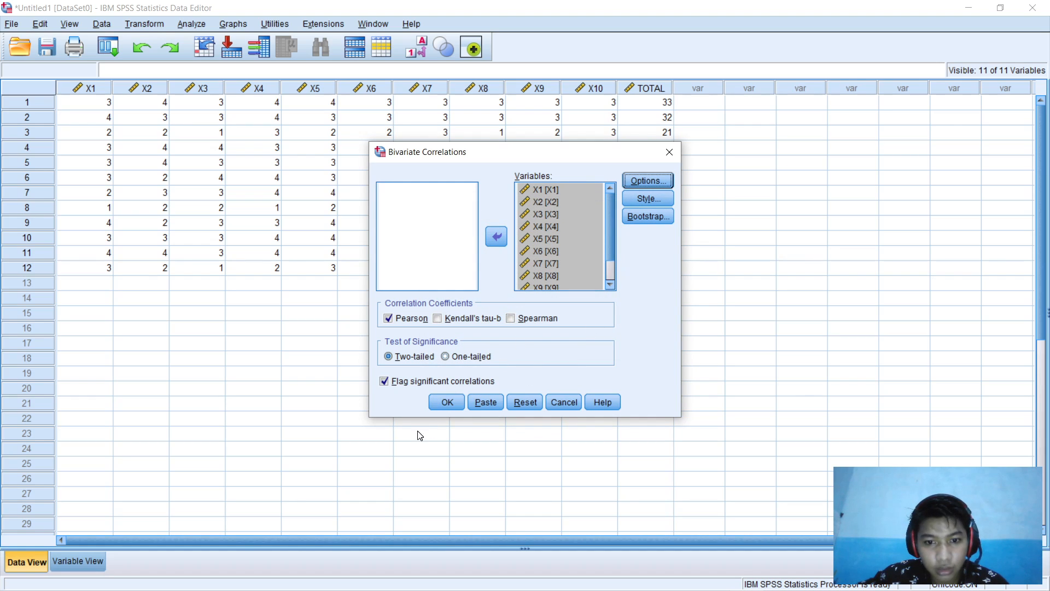
pyautogui.click(444, 403)
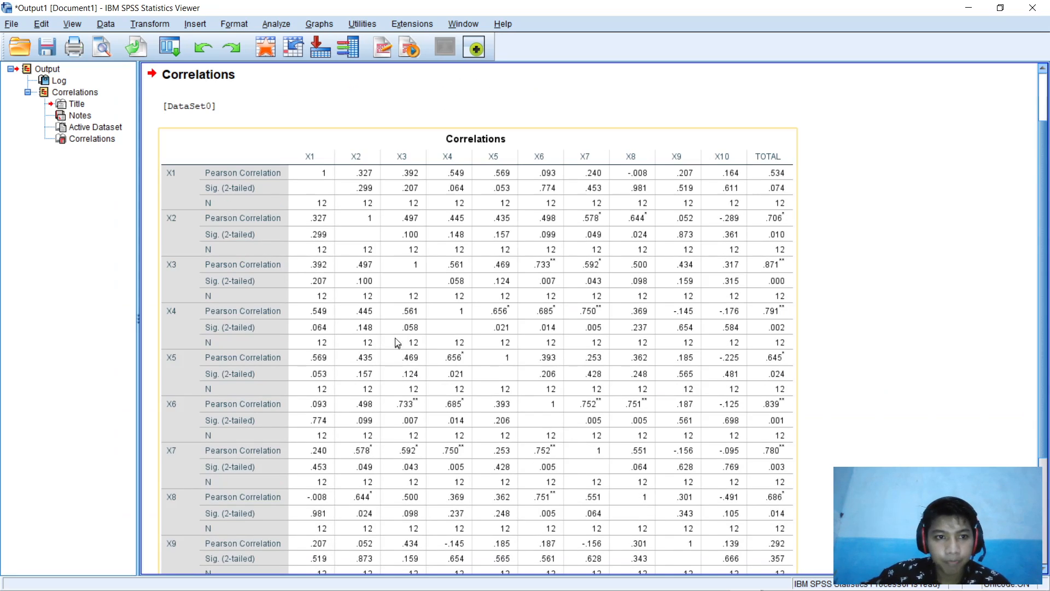
pyautogui.scroll(-3, 434, 443)
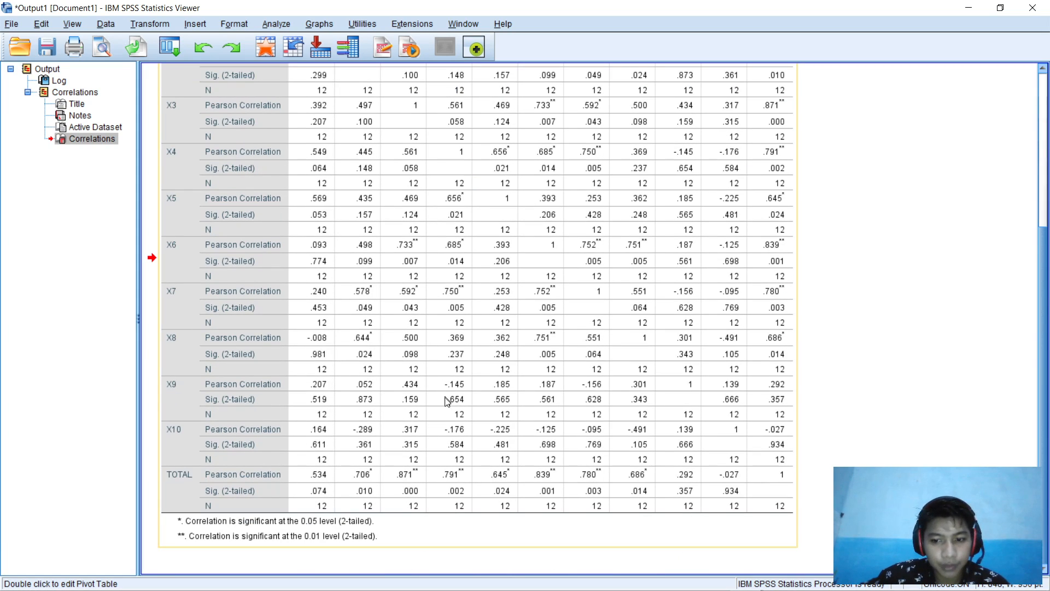
pyautogui.rightClick(709, 417)
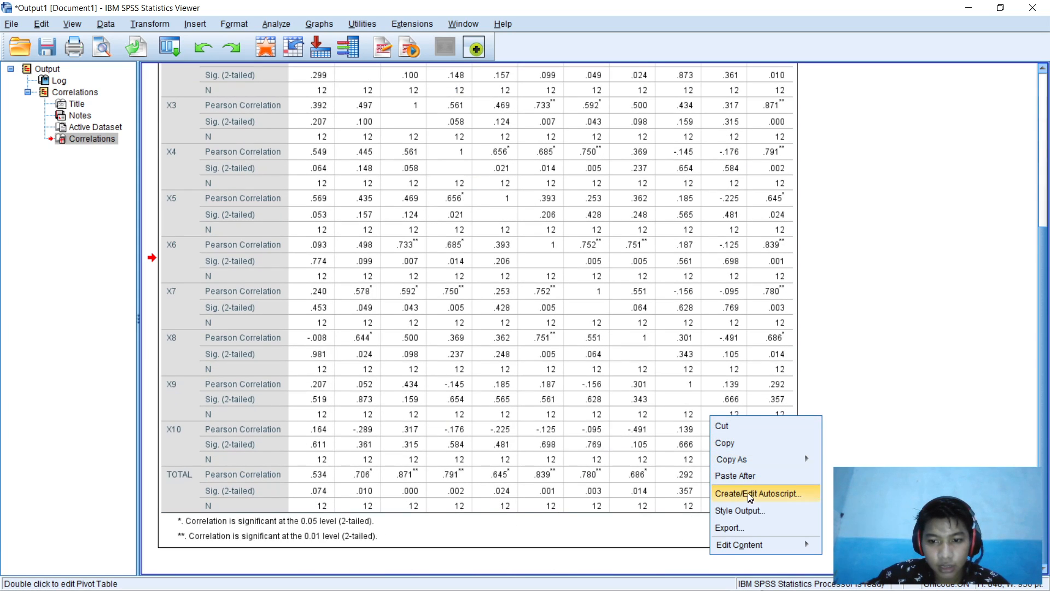
pyautogui.click(724, 442)
# Step: Paste the Correlations table into a new blank Word document and place the cursor on page 2
pyautogui.click(474, 581)
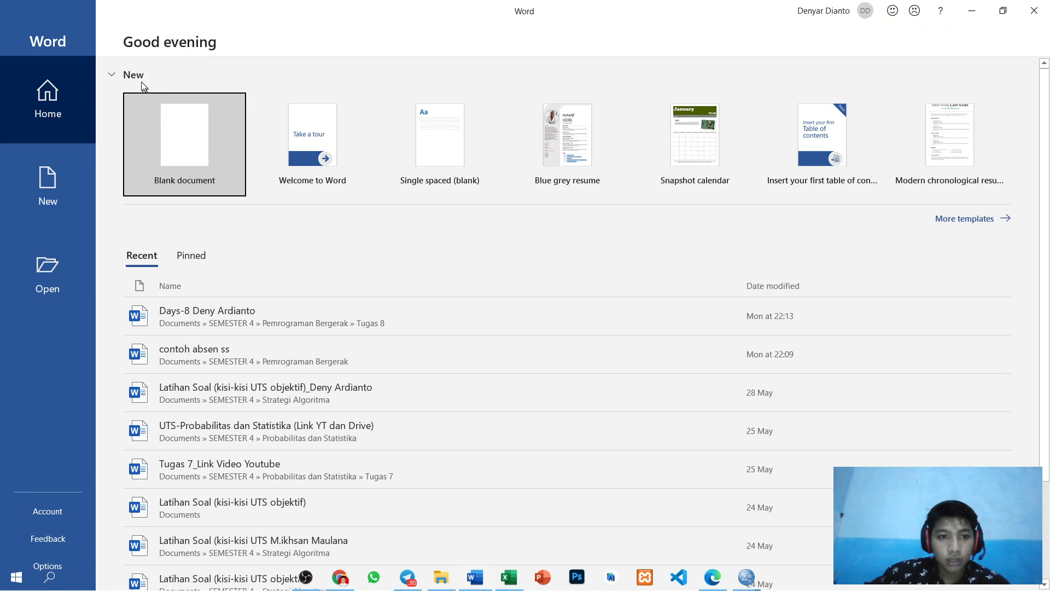
pyautogui.click(164, 126)
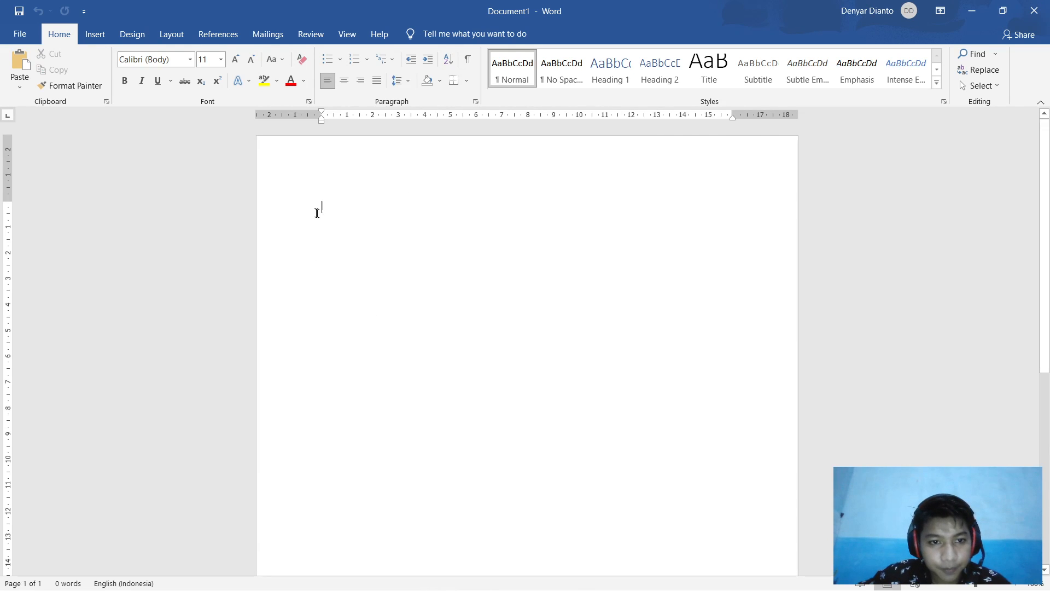
pyautogui.hotkey('ctrl', 'v')
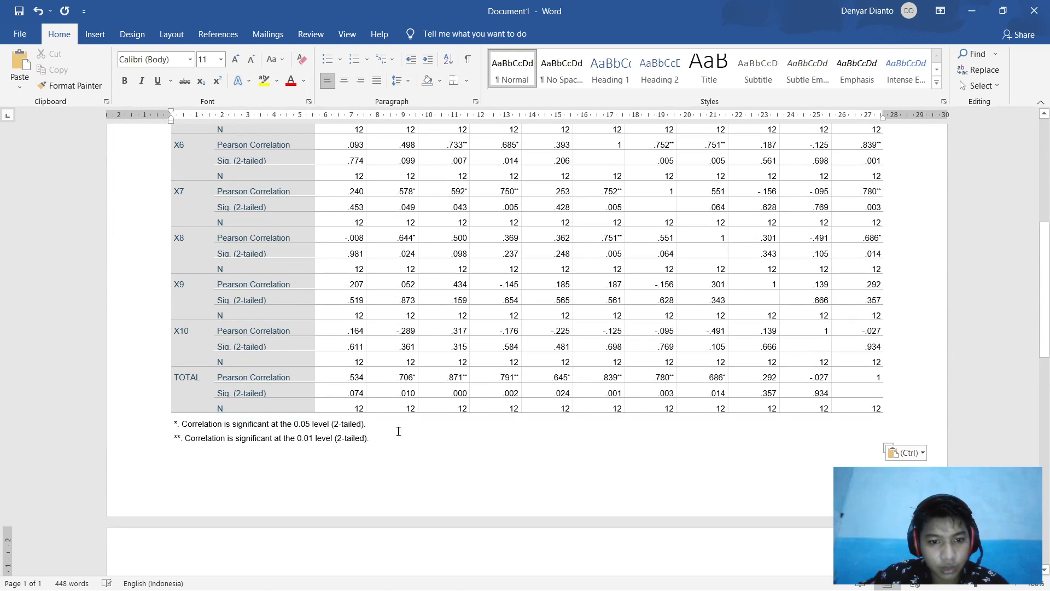
pyautogui.scroll(-3, 438, 459)
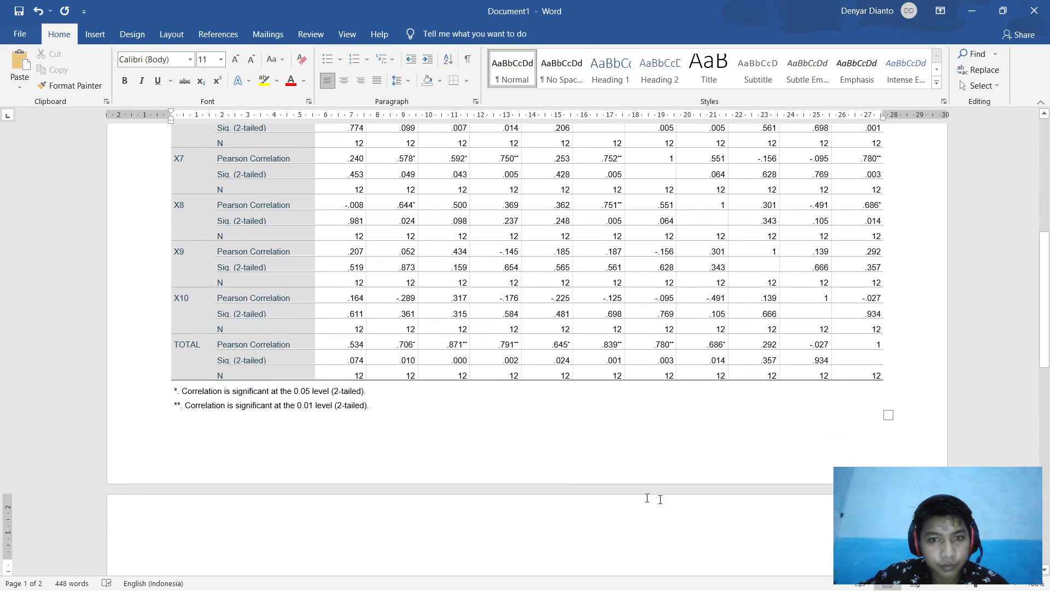
pyautogui.click(614, 494)
# Step: Dismiss the notification panel and bring the Excel validity workbook forward
pyautogui.click(1021, 585)
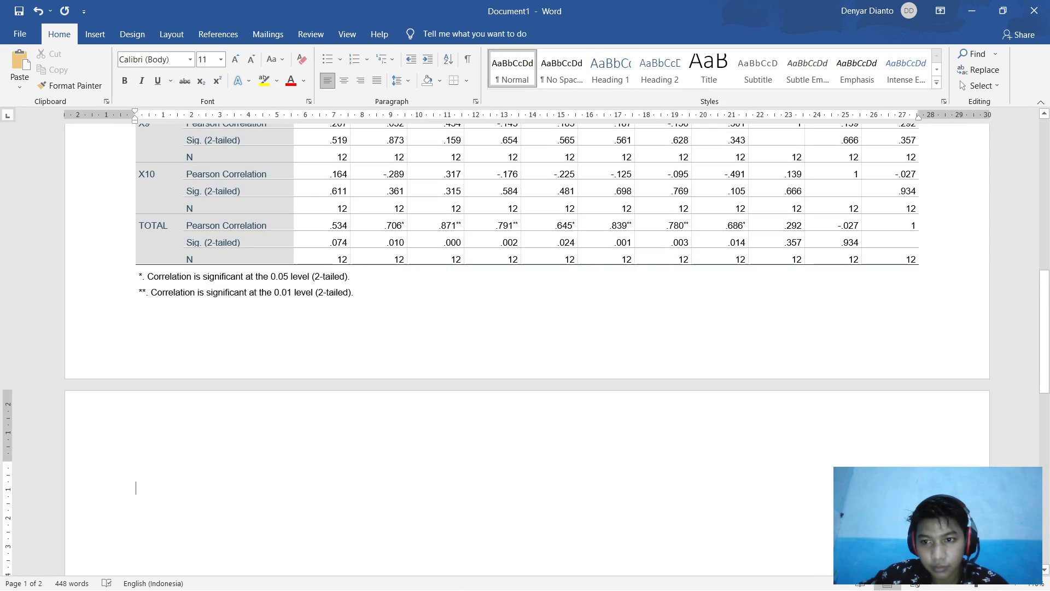
pyautogui.click(674, 428)
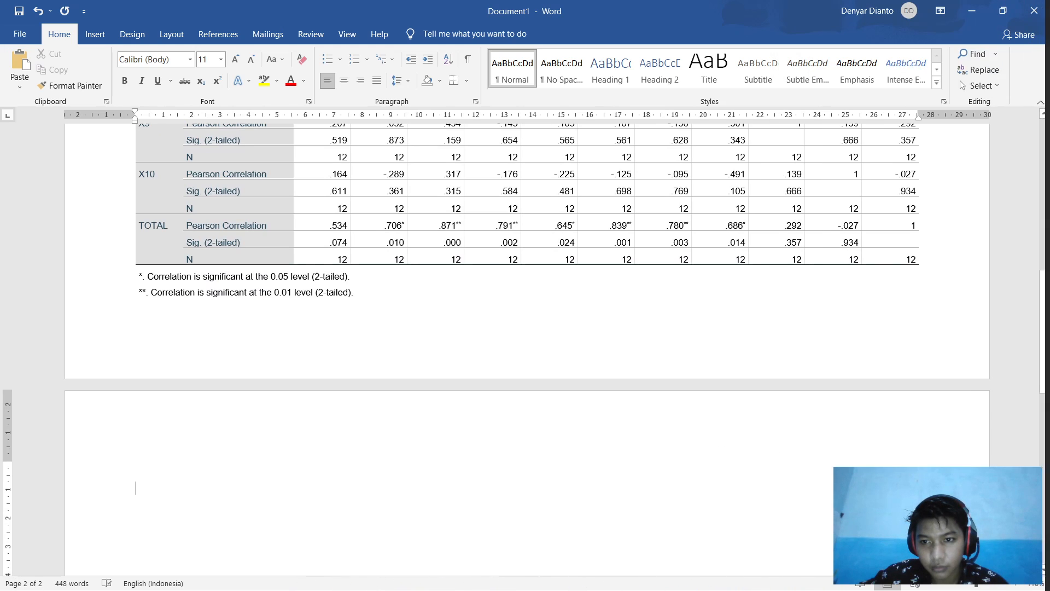
pyautogui.click(1015, 584)
pyautogui.scroll(4, 736, 393)
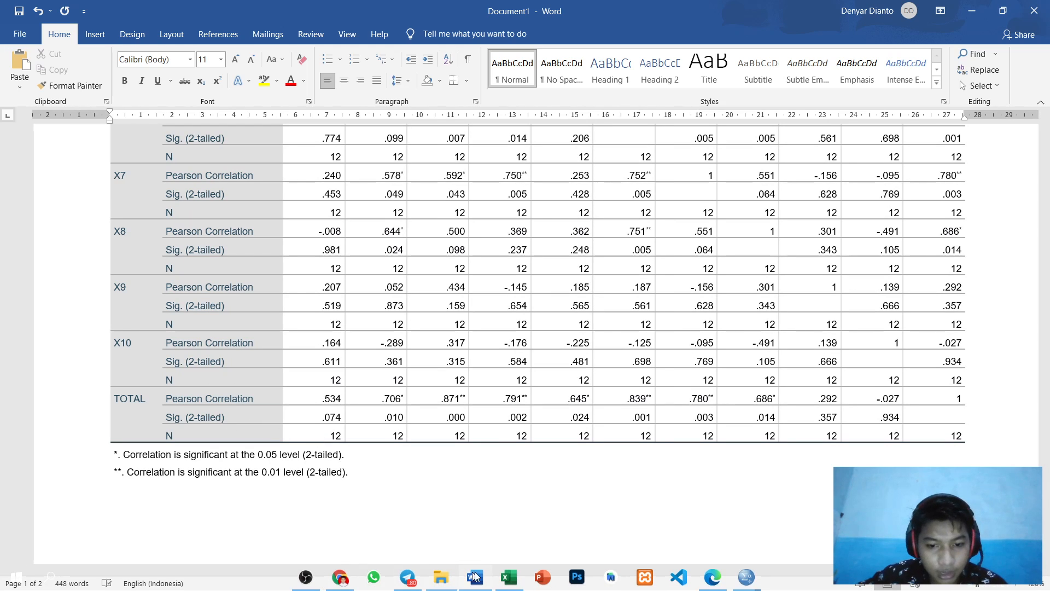
pyautogui.click(506, 578)
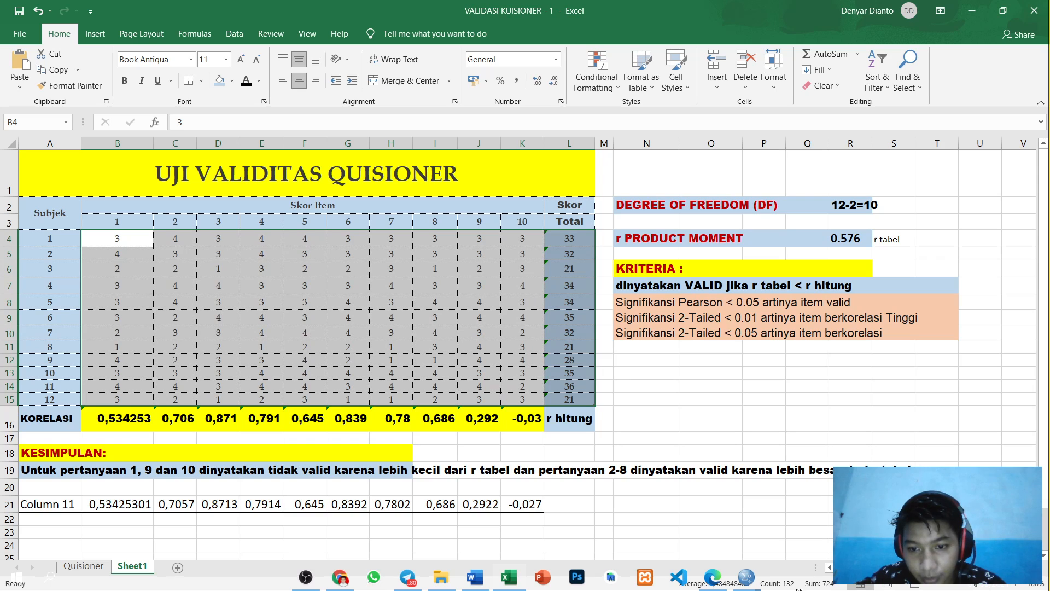
# Step: Bring the SPSS Output1 viewer with the Correlations table back to the front
pyautogui.moveTo(747, 584)
pyautogui.click(793, 517)
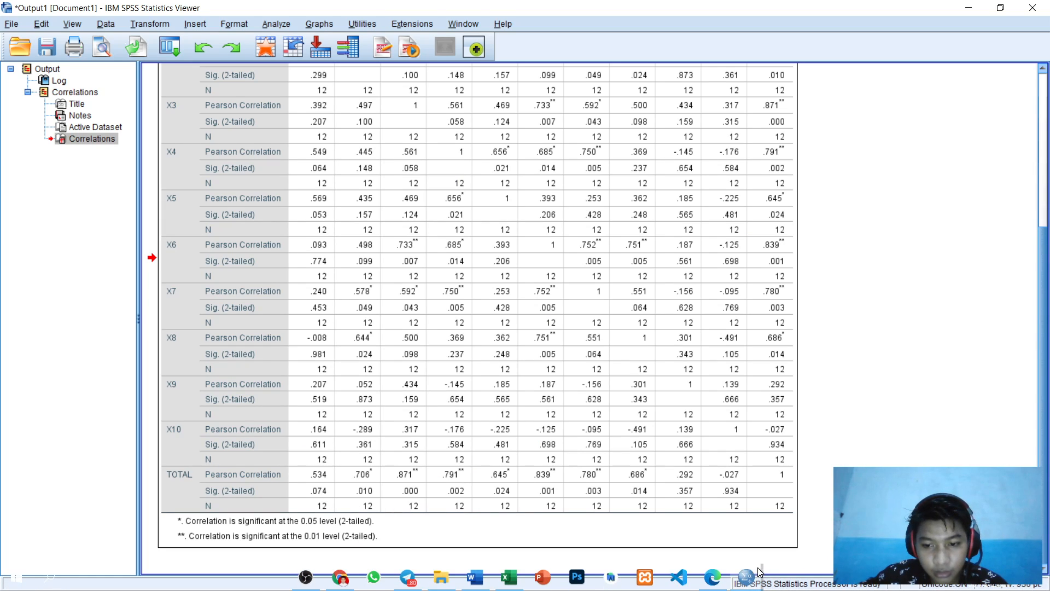
pyautogui.moveTo(747, 579)
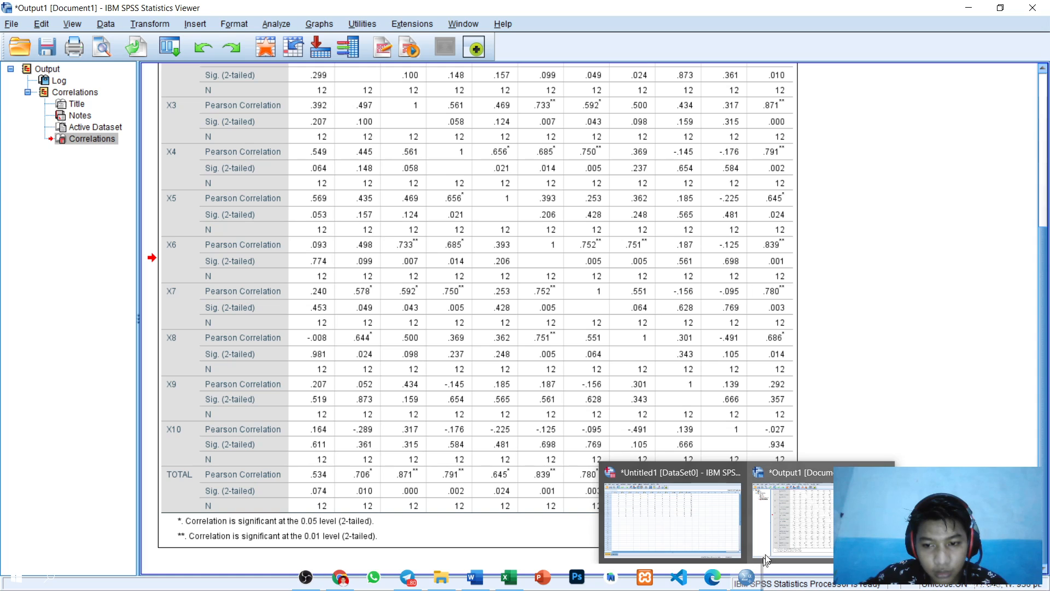
pyautogui.click(722, 515)
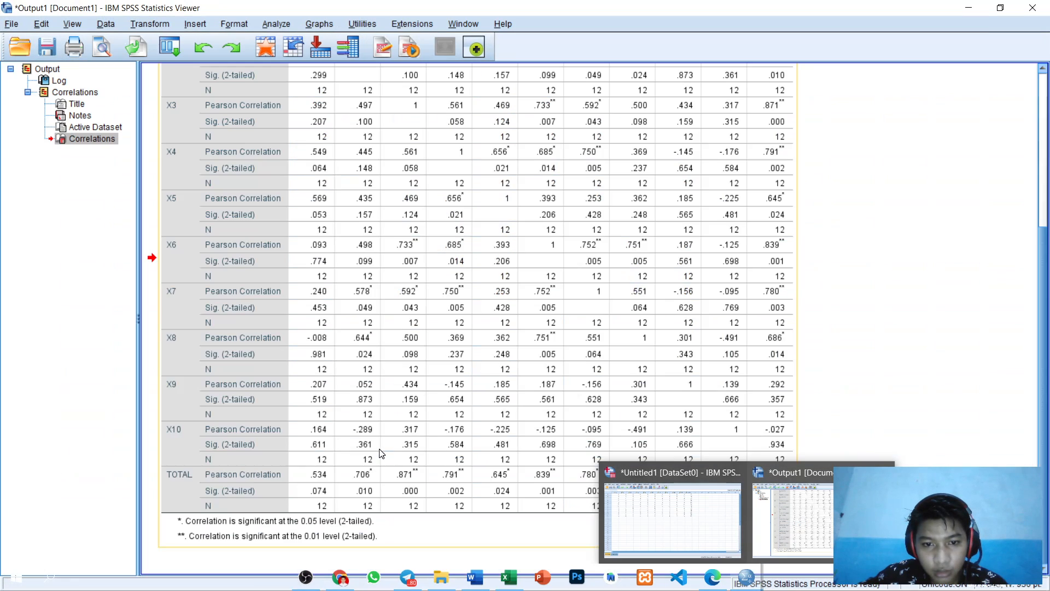
pyautogui.scroll(2, 323, 479)
pyautogui.scroll(-2, 359, 505)
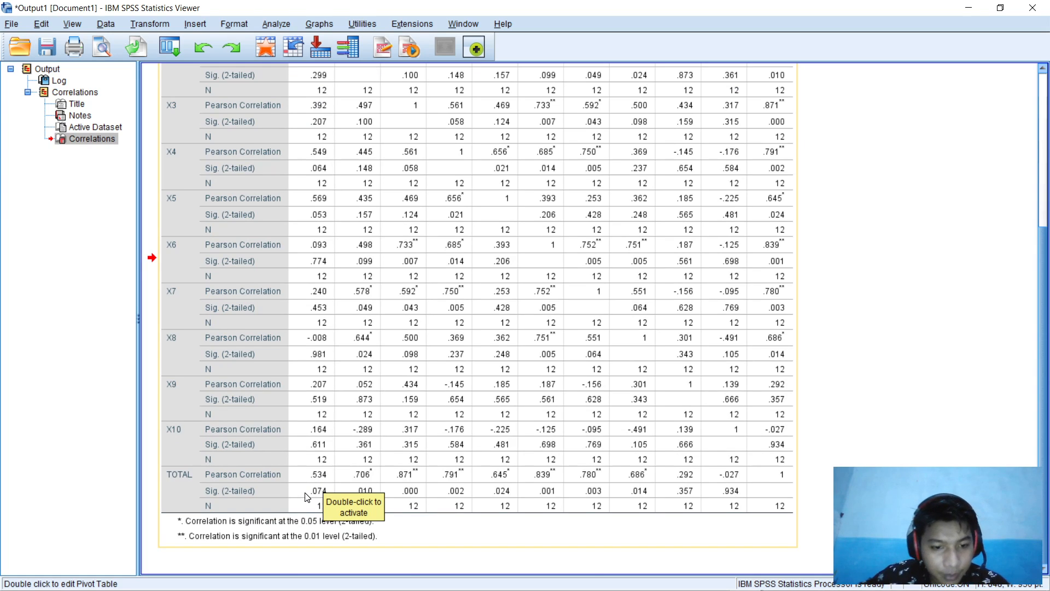
pyautogui.scroll(2, 307, 497)
pyautogui.scroll(-2, 326, 546)
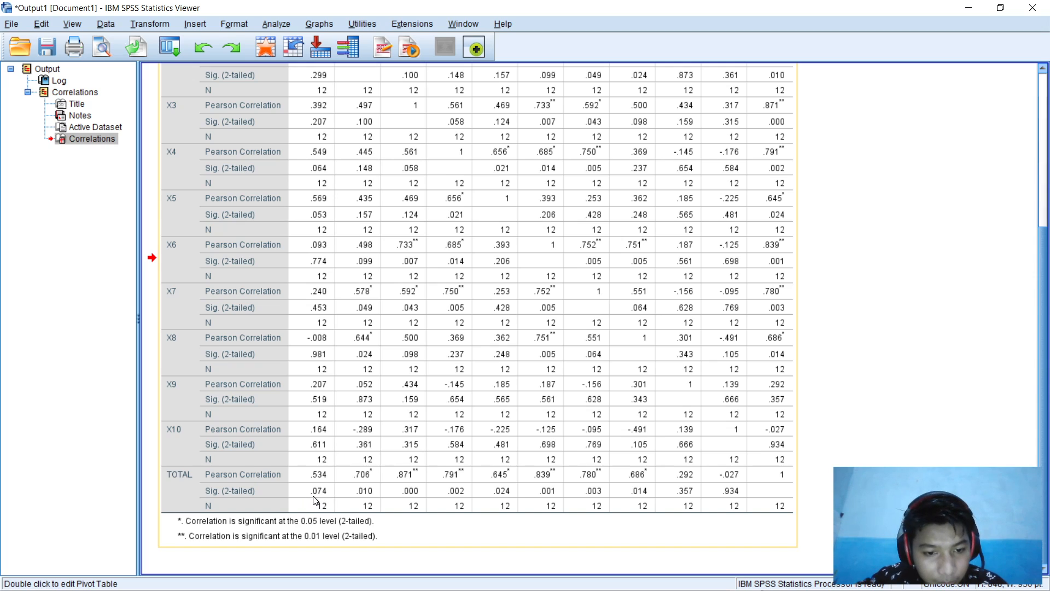
pyautogui.scroll(3, 314, 500)
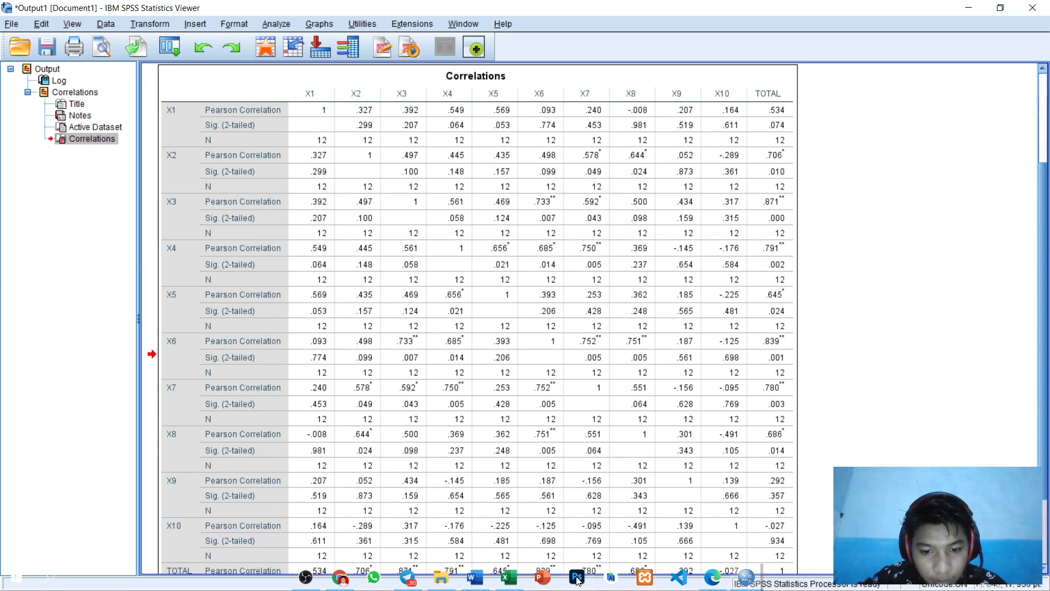
# Step: Highlight TOTAL's significance values .074, .357 and .934 in red
pyautogui.click(475, 576)
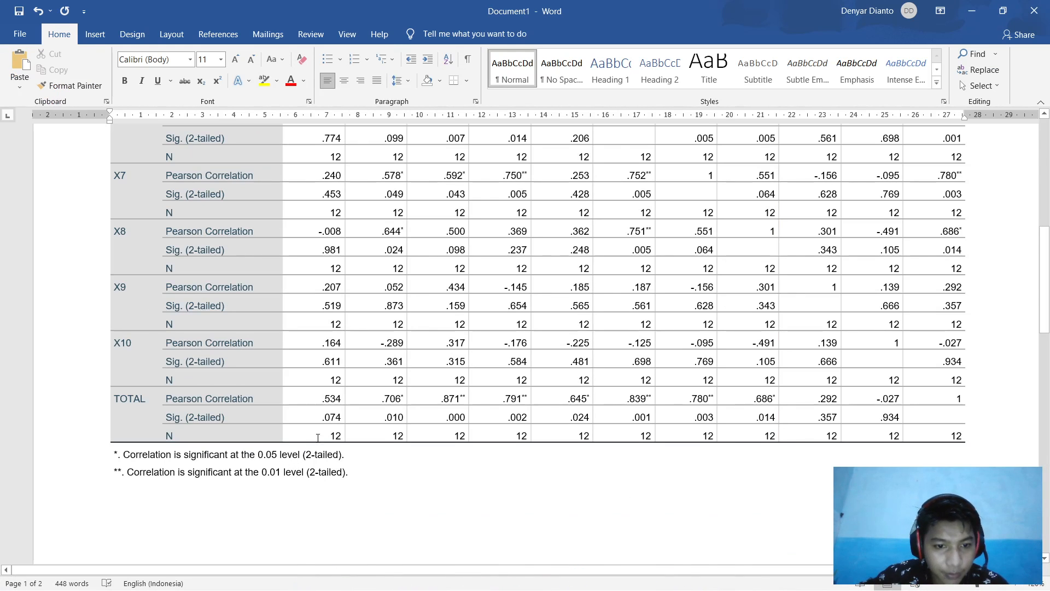
pyautogui.moveTo(324, 419)
pyautogui.mouseDown()
pyautogui.moveTo(361, 418)
pyautogui.moveTo(333, 418)
pyautogui.mouseUp()
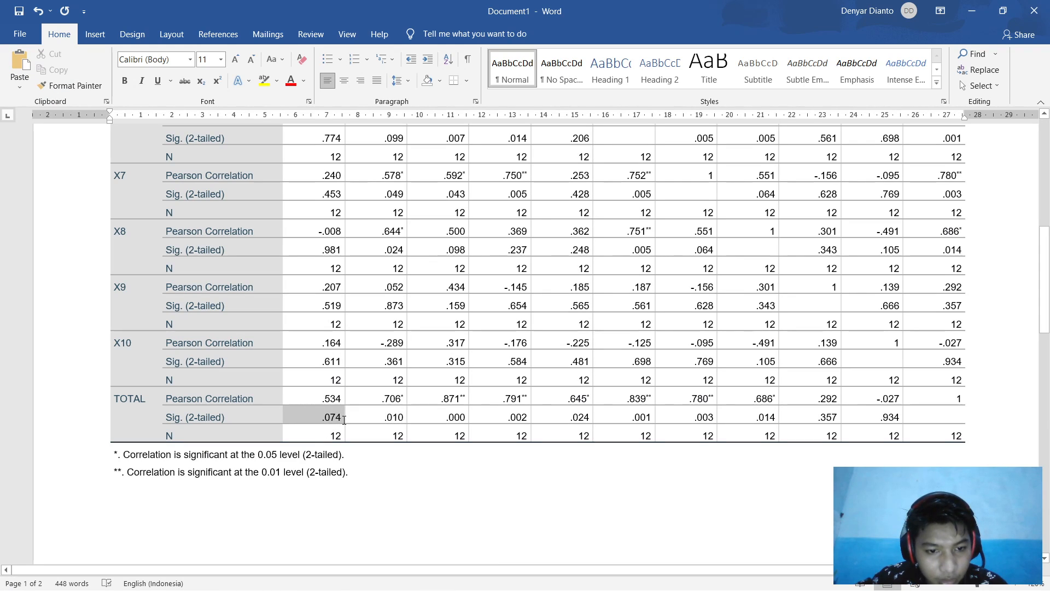
pyautogui.click(277, 81)
pyautogui.click(265, 127)
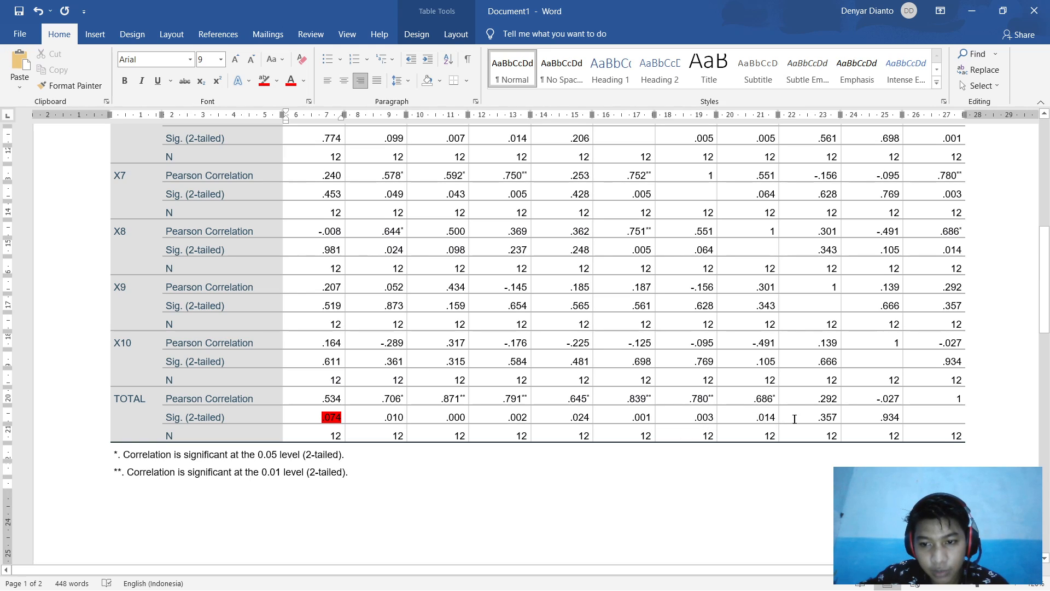
pyautogui.moveTo(819, 418); pyautogui.dragTo(838, 419)
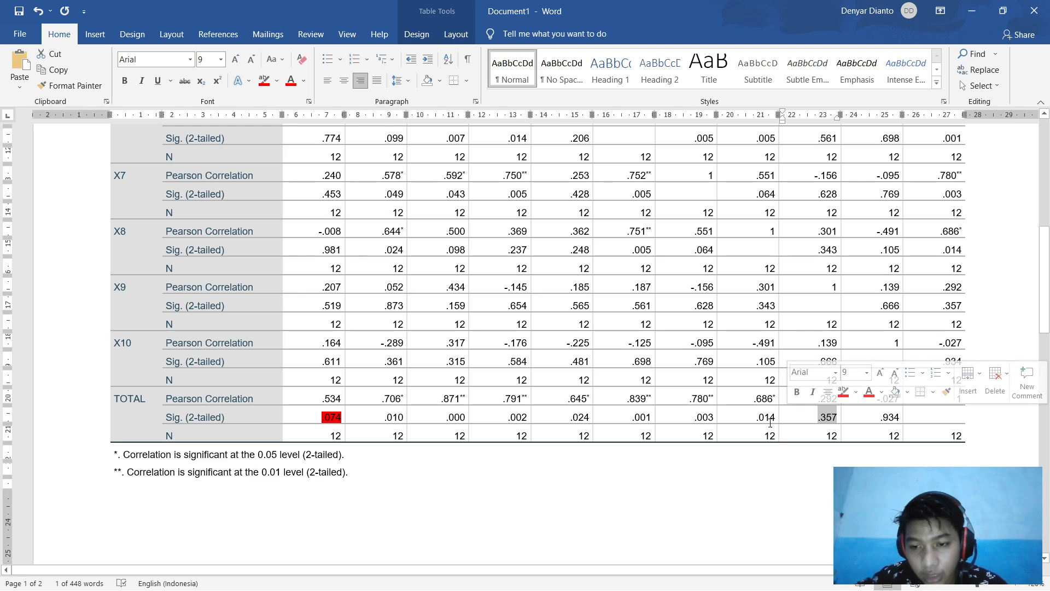
pyautogui.click(508, 577)
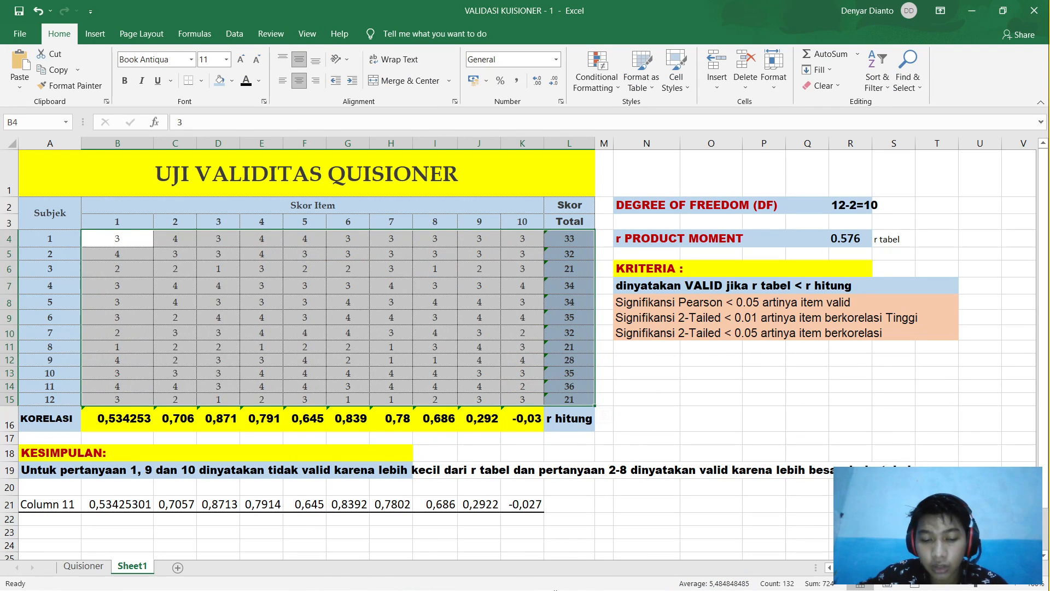
pyautogui.click(475, 579)
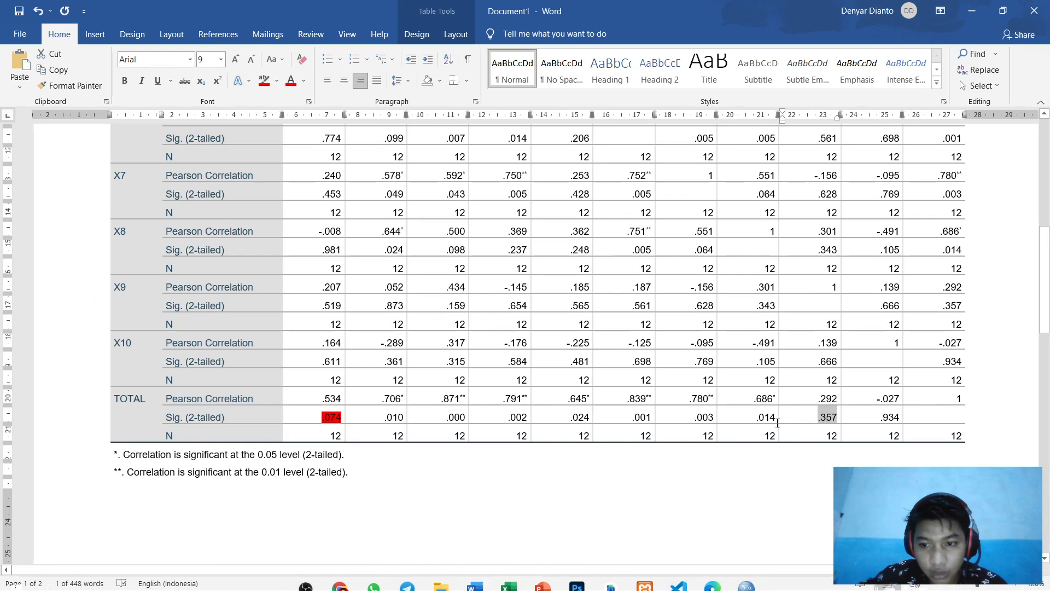
pyautogui.click(265, 82)
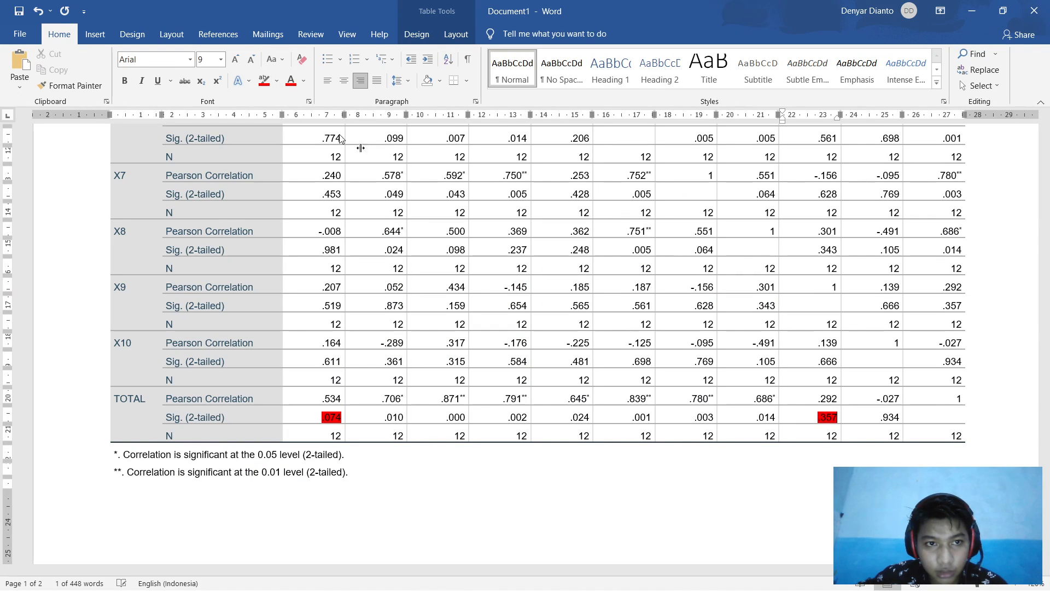
pyautogui.click(862, 422)
pyautogui.moveTo(880, 419)
pyautogui.mouseDown()
pyautogui.moveTo(924, 419)
pyautogui.moveTo(899, 419)
pyautogui.mouseUp()
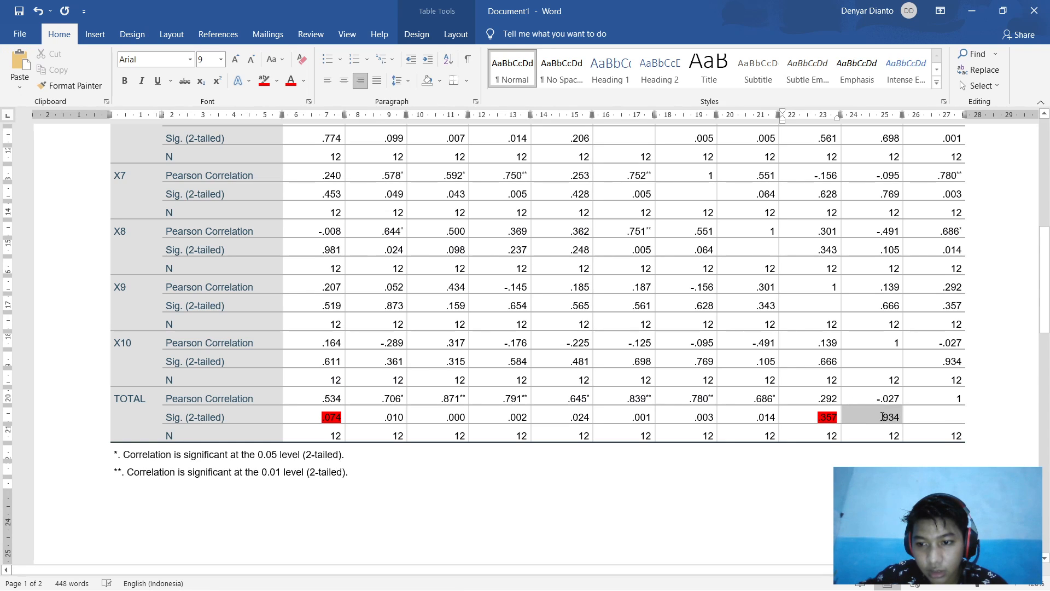
pyautogui.click(265, 81)
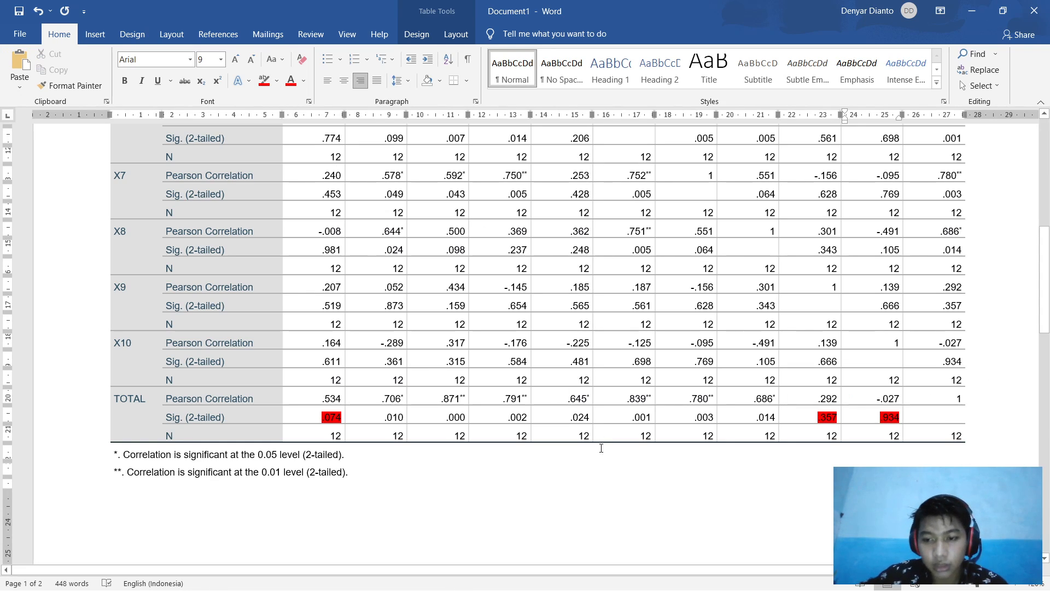
# Step: Highlight the remaining TOTAL significance values, .010 to .014, in yellow
pyautogui.click(455, 466)
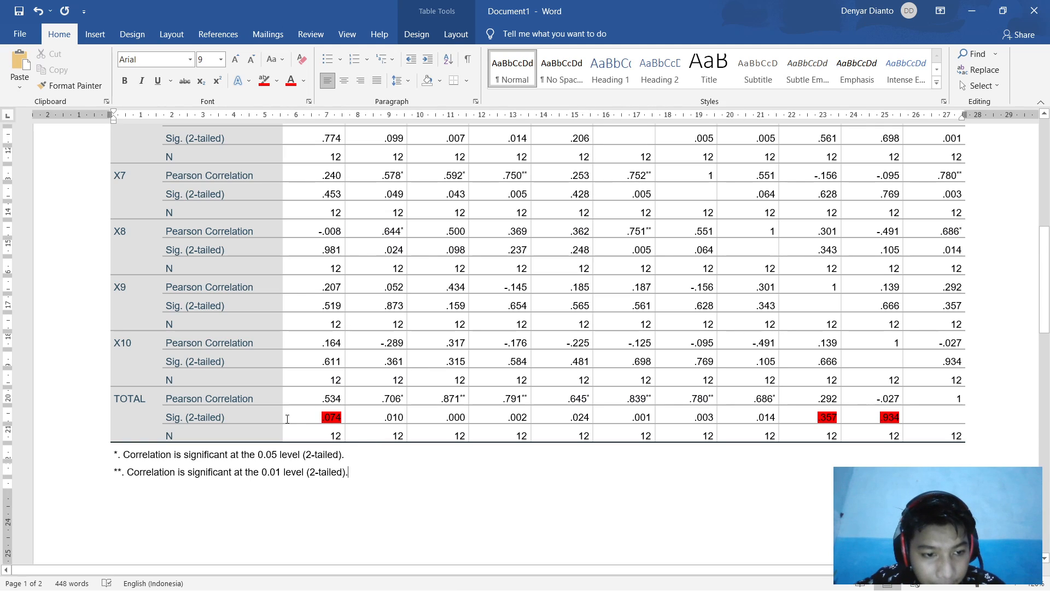
pyautogui.moveTo(384, 417); pyautogui.dragTo(772, 419)
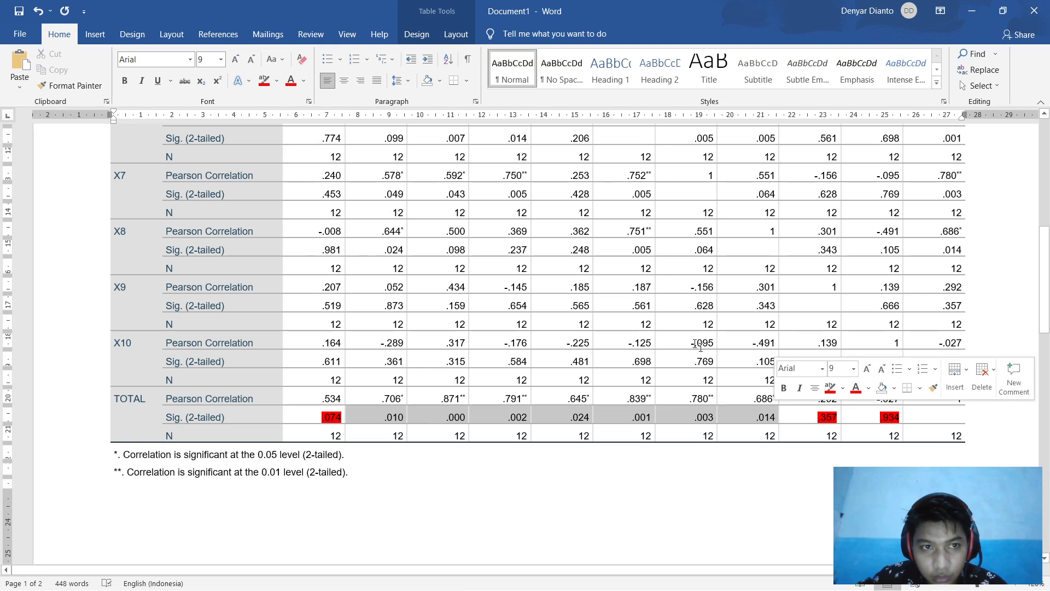
pyautogui.click(277, 80)
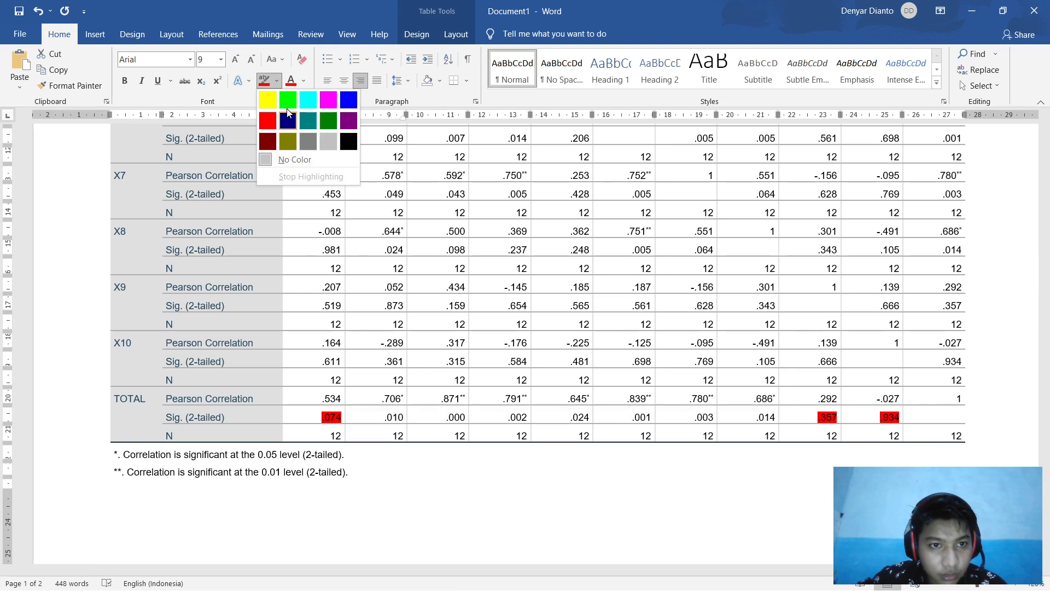
pyautogui.click(268, 99)
pyautogui.click(592, 526)
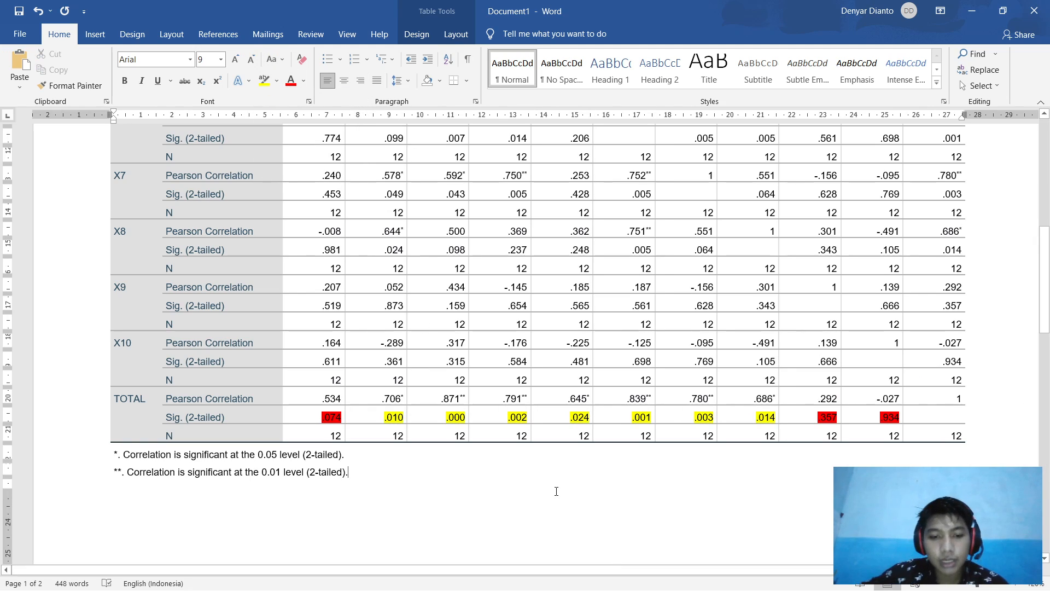
# Step: Begin page 2 with the word 'UNTUK'
pyautogui.scroll(-3, 212, 449)
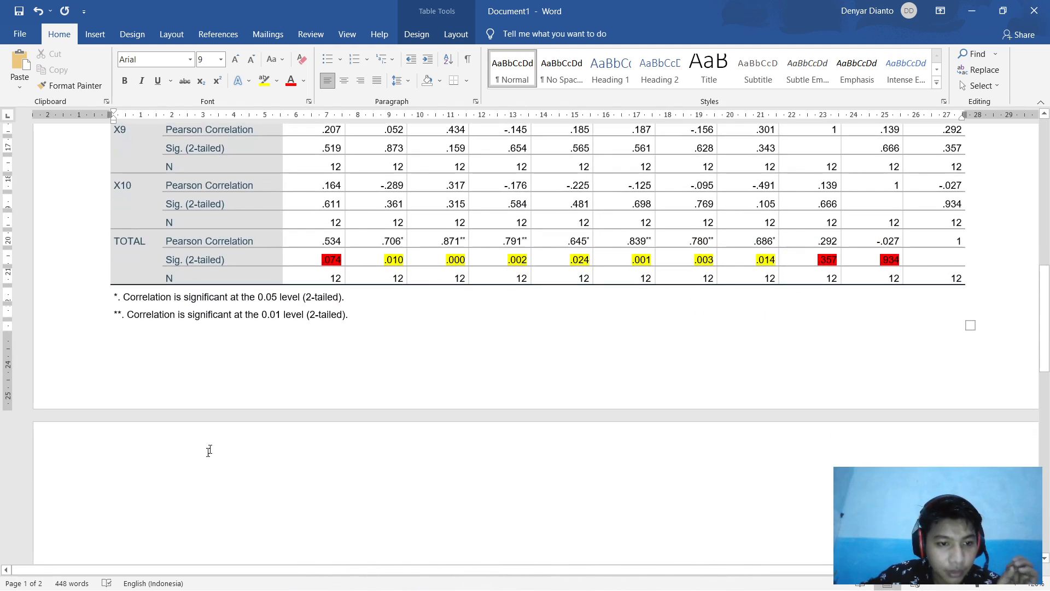
pyautogui.scroll(-2, 212, 449)
pyautogui.click(169, 418)
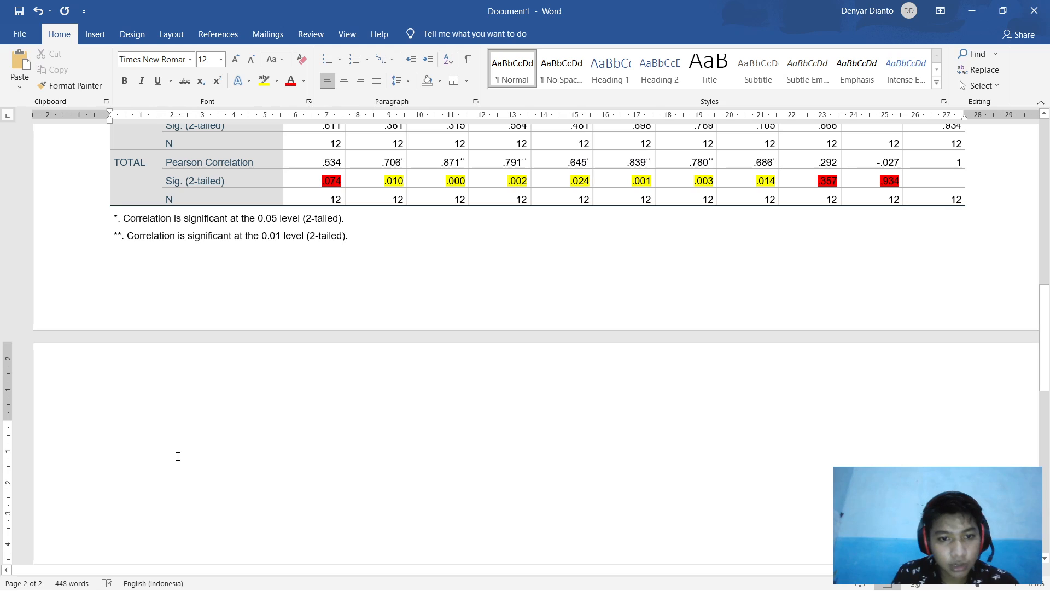
pyautogui.write('UNTUK')
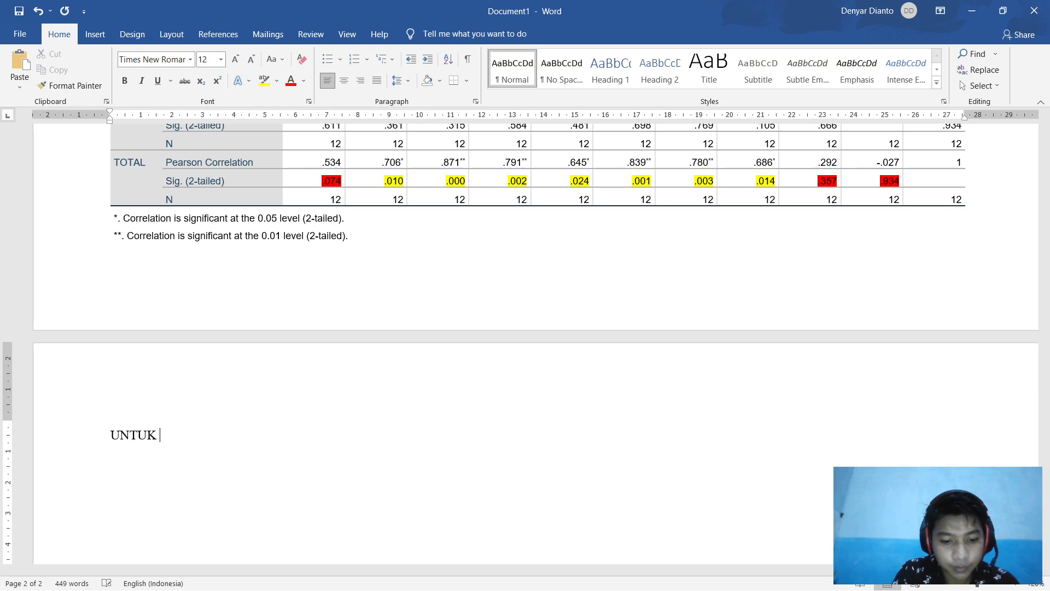
# Step: Delete 'UNTUK' and restart the line at font size 12 after trying size 11
pyautogui.hotkey('ctrl', 'BackSpace')
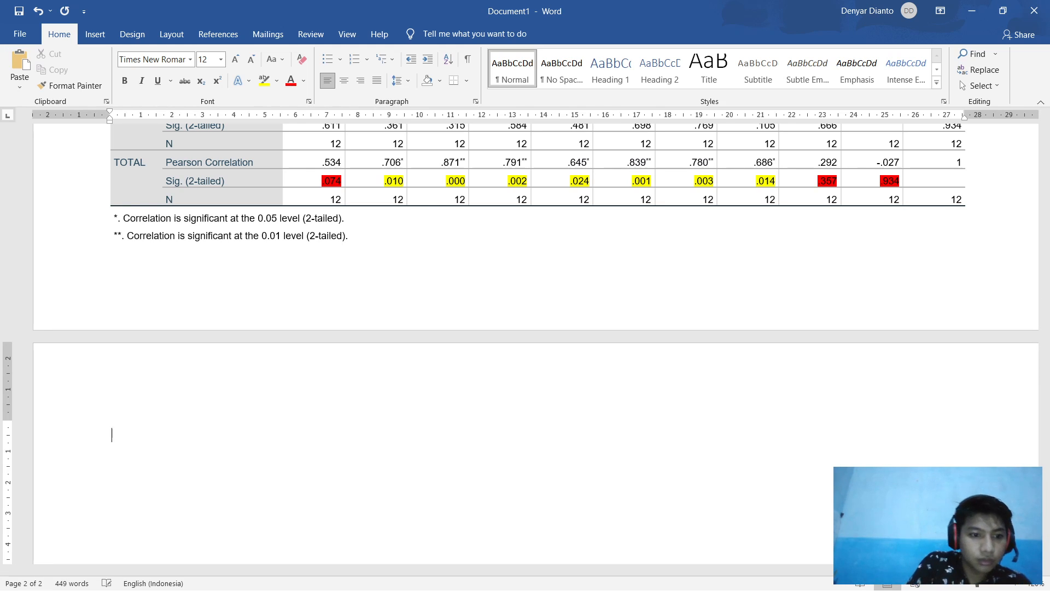
pyautogui.click(220, 59)
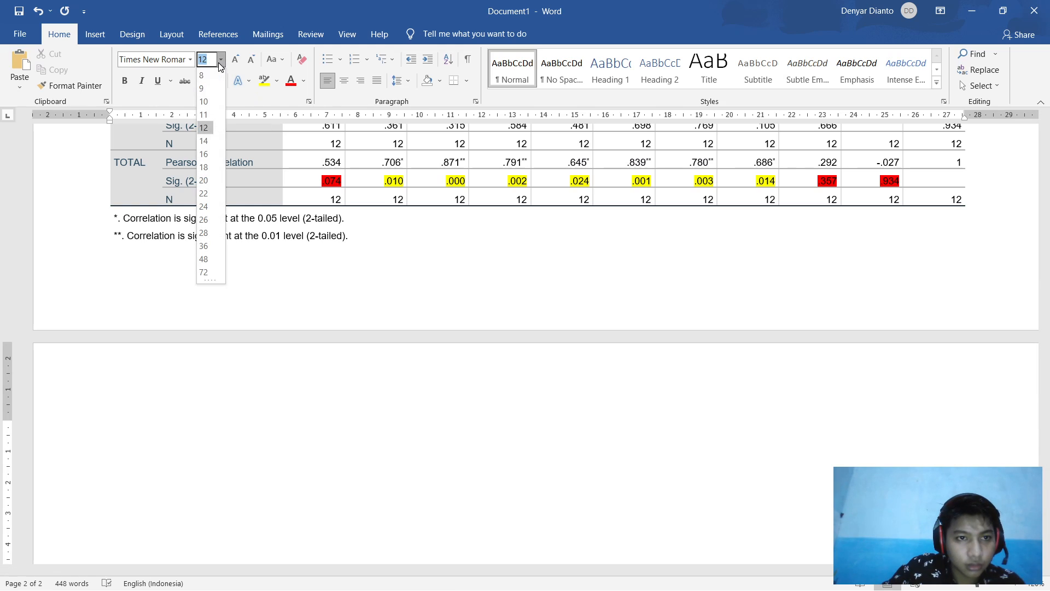
pyautogui.click(203, 114)
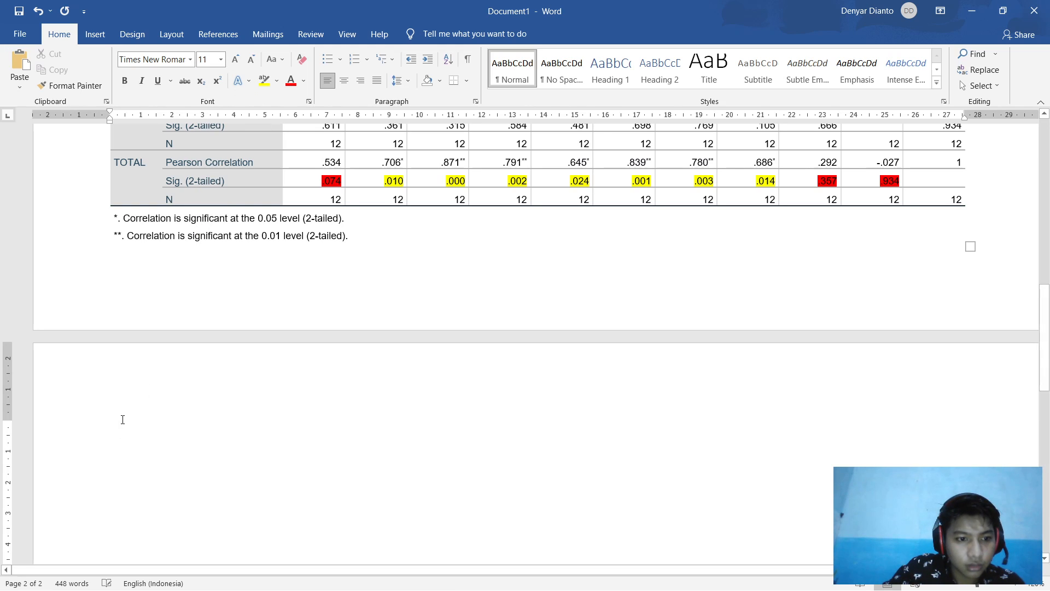
pyautogui.write('u')
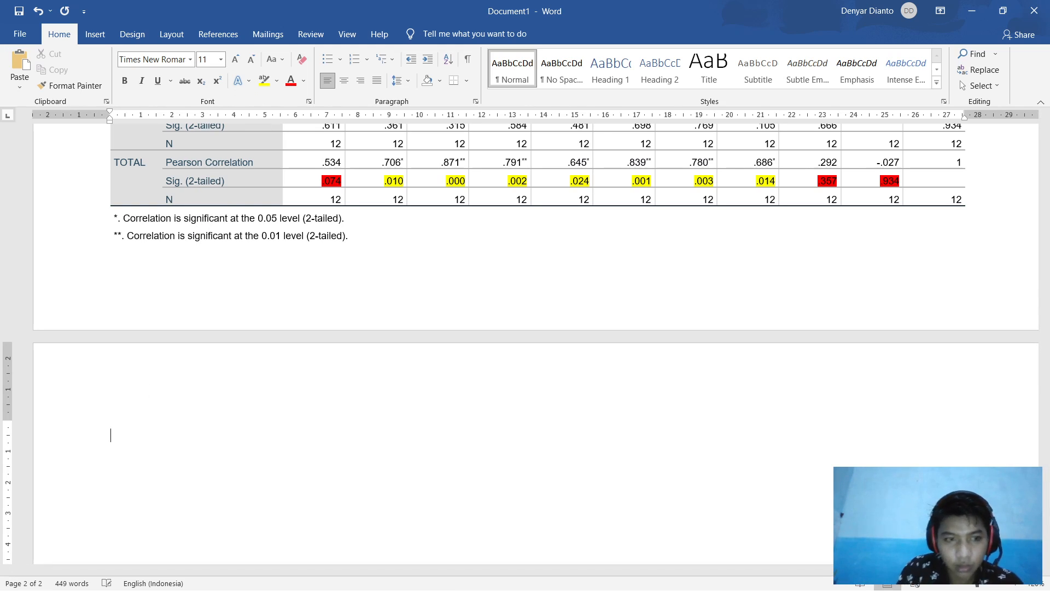
pyautogui.click(220, 59)
pyautogui.click(203, 125)
pyautogui.write('uNTU')
# Step: Type 'UNTUK PERTANYAAN 2 DENGAN 2-TAILED 0,074 > 0,05 MAKA TIDAK VALID DAN TIDAK BERKORELASI'
pyautogui.press('BackSpace')
pyautogui.press('BackSpace')
pyautogui.press('BackSpace')
pyautogui.press('BackSpace')
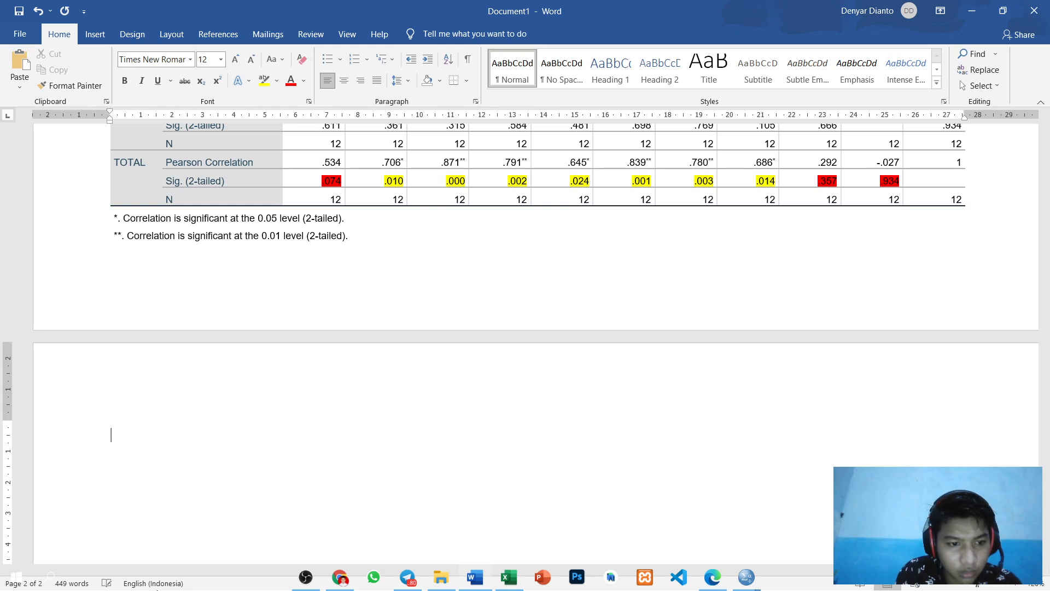
pyautogui.write('UNTUK')
pyautogui.write(' PERTANYAAN S')
pyautogui.write('AT')
pyautogui.press('BackSpace')
pyautogui.press('BackSpace')
pyautogui.press('BackSpace')
pyautogui.write('2')
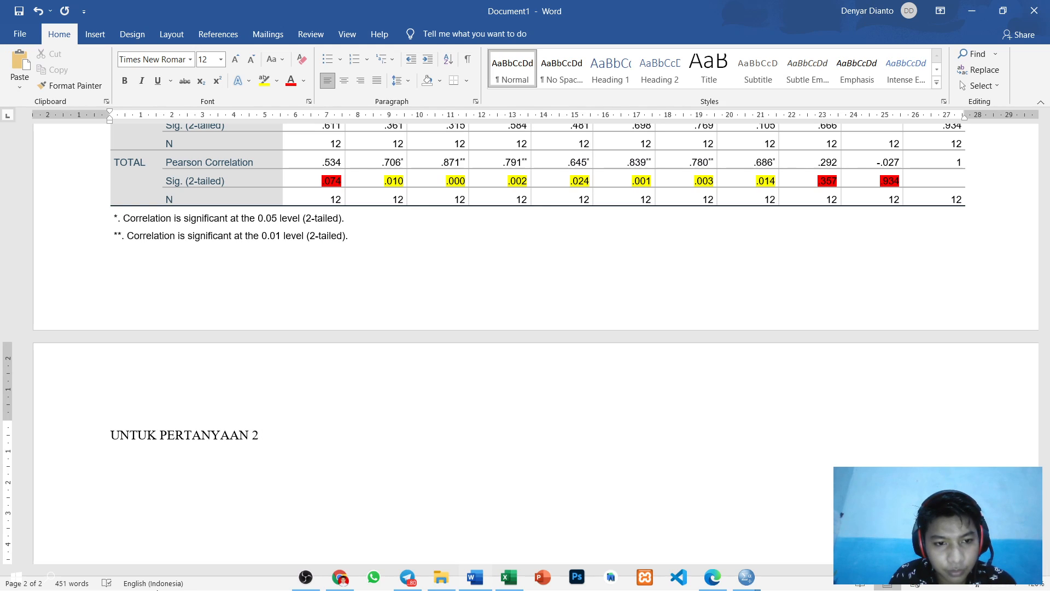
pyautogui.write('DENGAN')
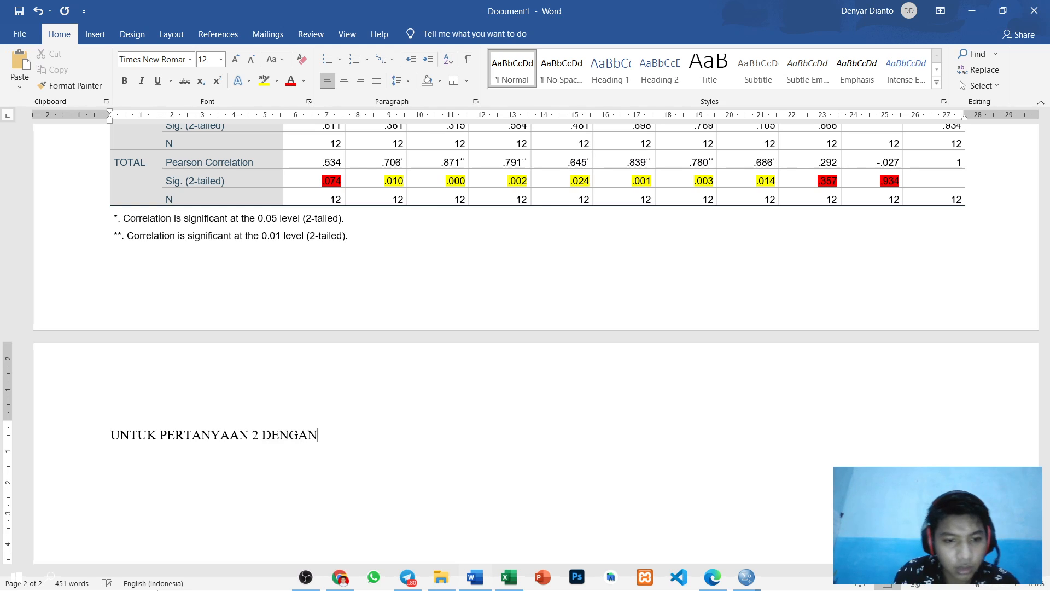
pyautogui.write(' T')
pyautogui.press('BackSpace')
pyautogui.write('2-TA')
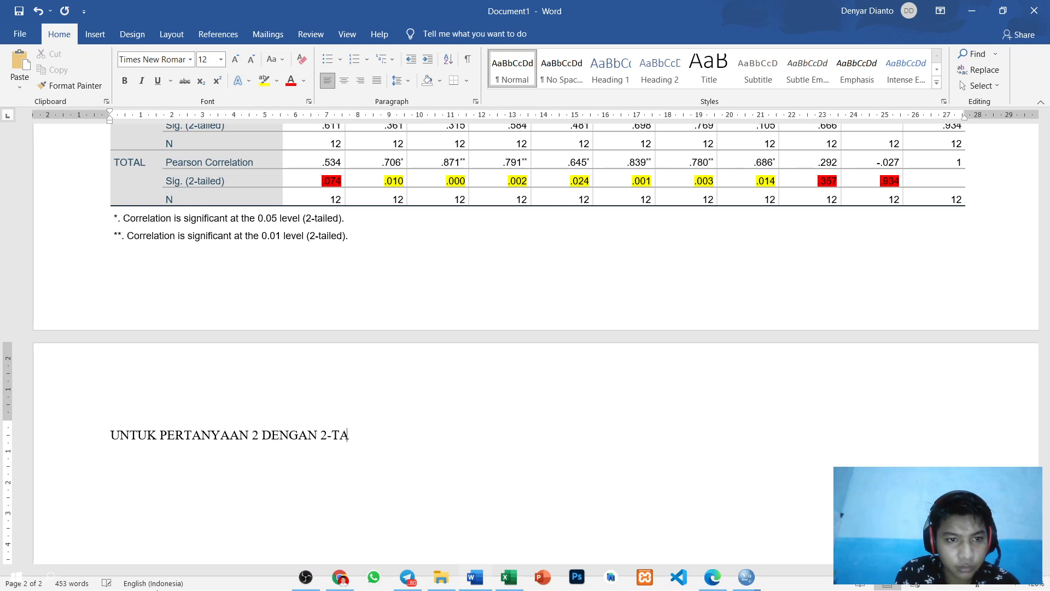
pyautogui.write('ILED')
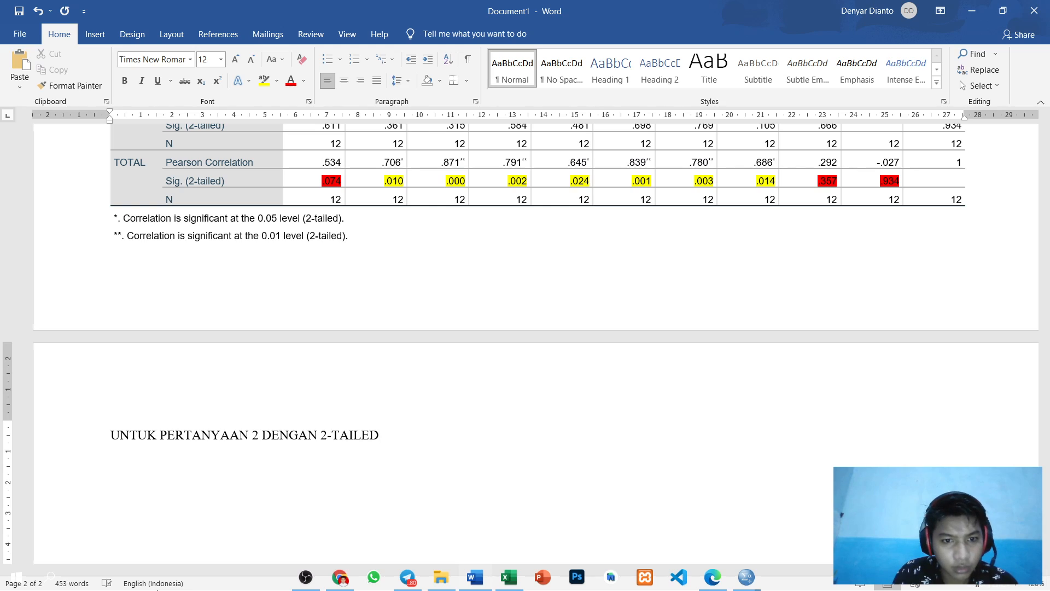
pyautogui.write(' 0')
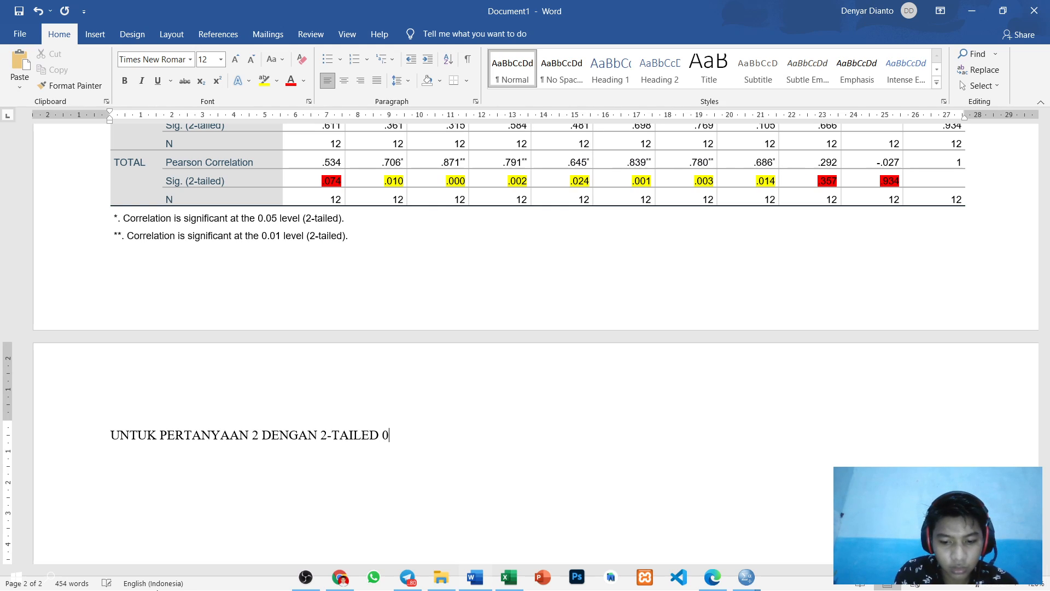
pyautogui.write(',0')
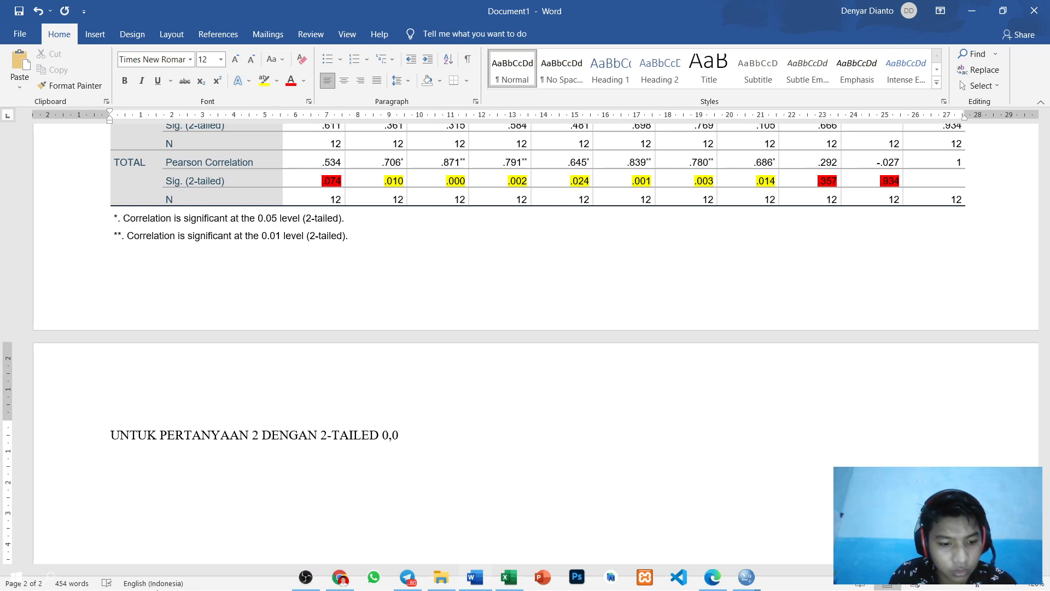
pyautogui.write('74')
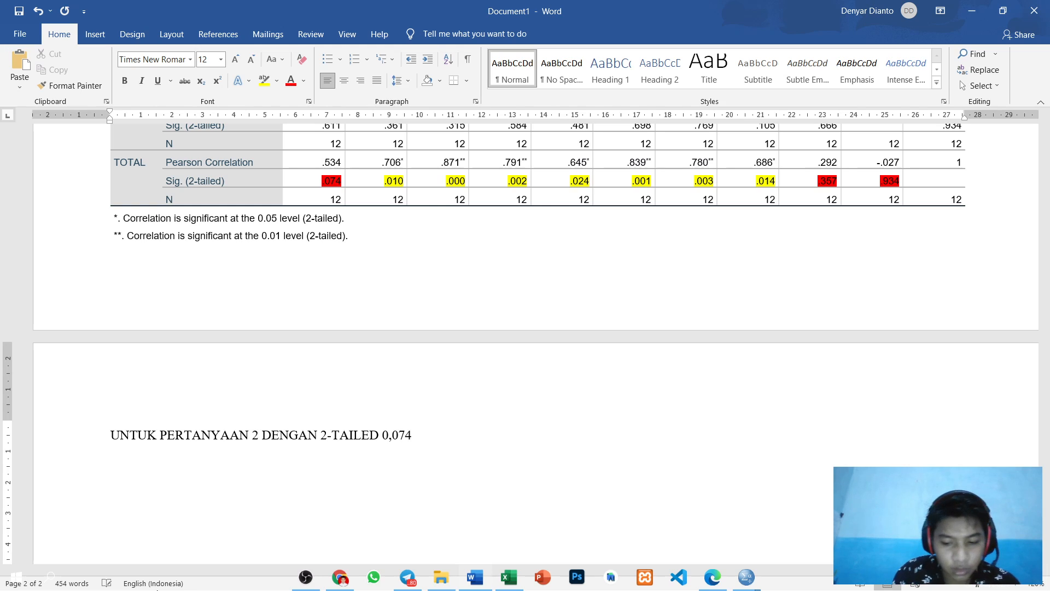
pyautogui.write(' >')
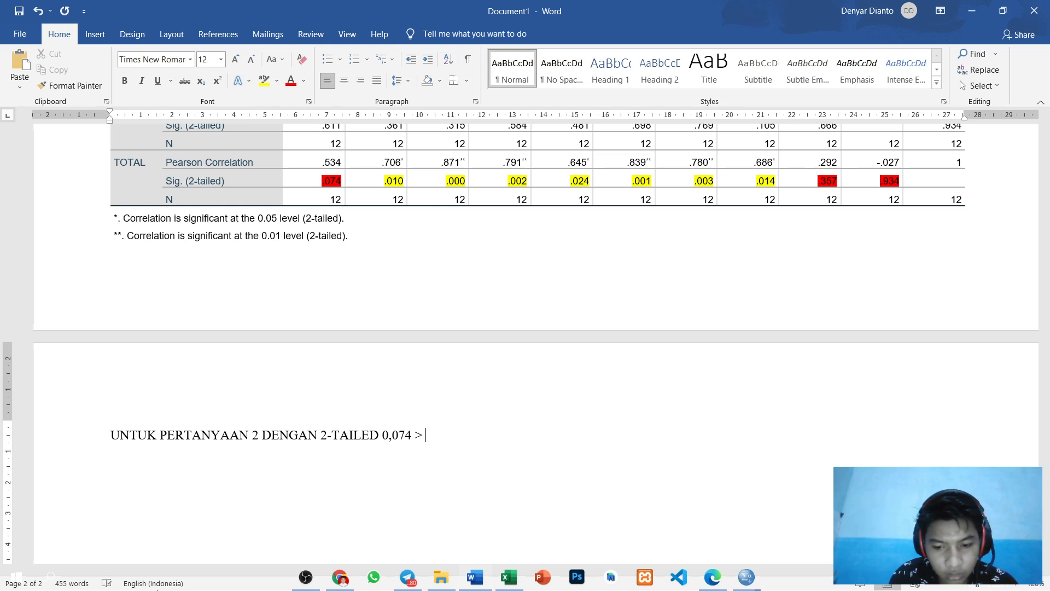
pyautogui.write(' 0,')
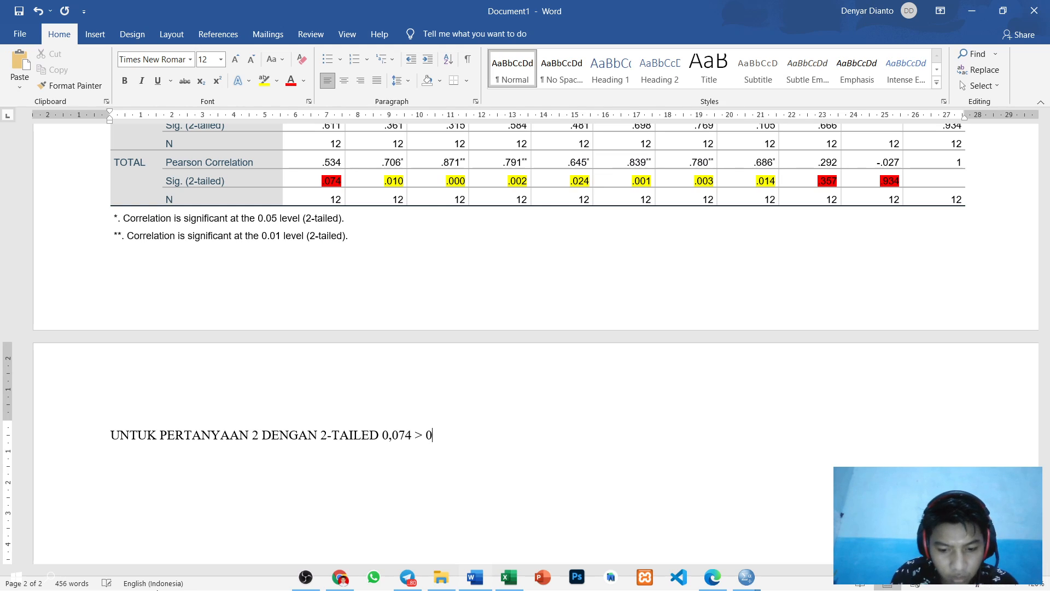
pyautogui.write('05 MAKA')
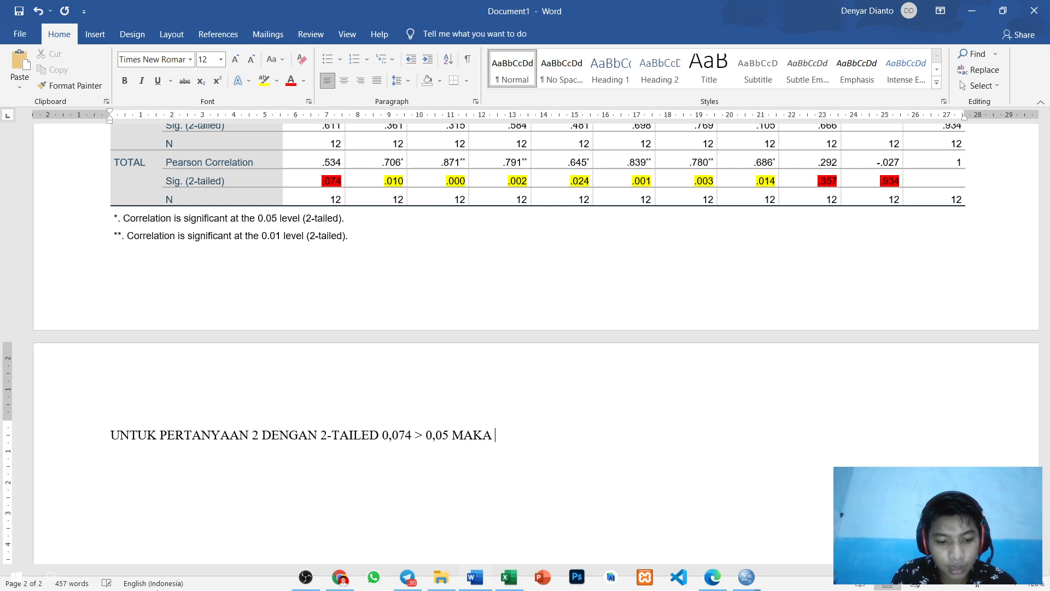
pyautogui.write(' TIDAK')
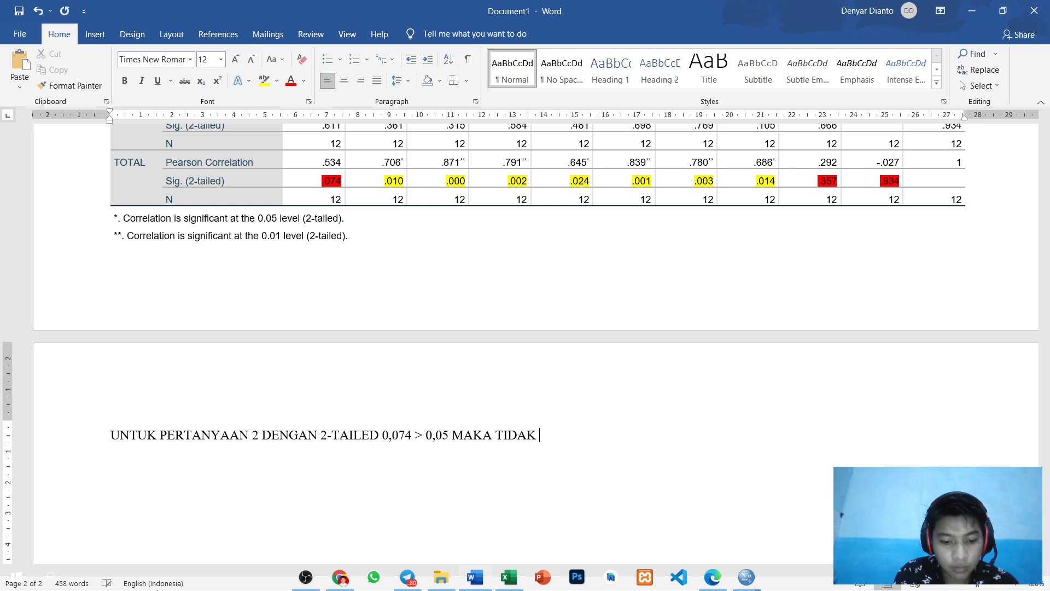
pyautogui.write(' VALID DAN TIDAK BER')
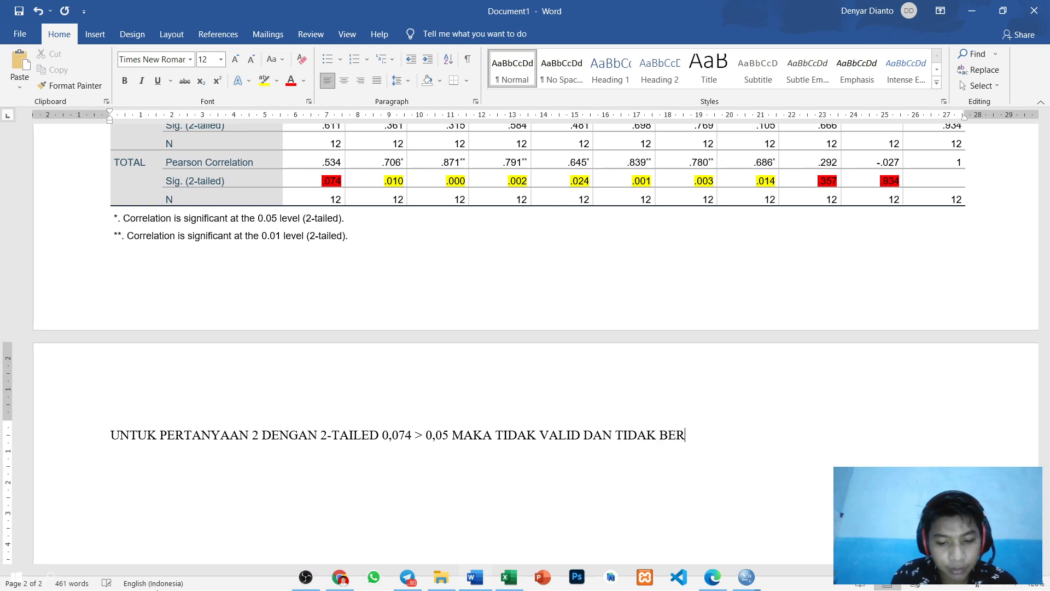
pyautogui.write('KORELASO')
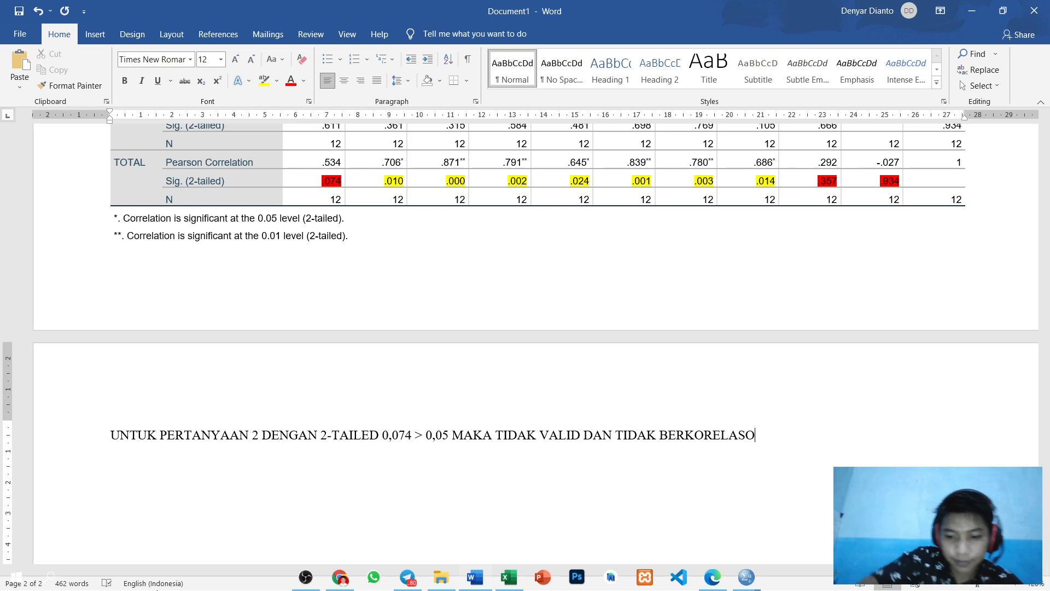
pyautogui.press('BackSpace')
pyautogui.write('I')
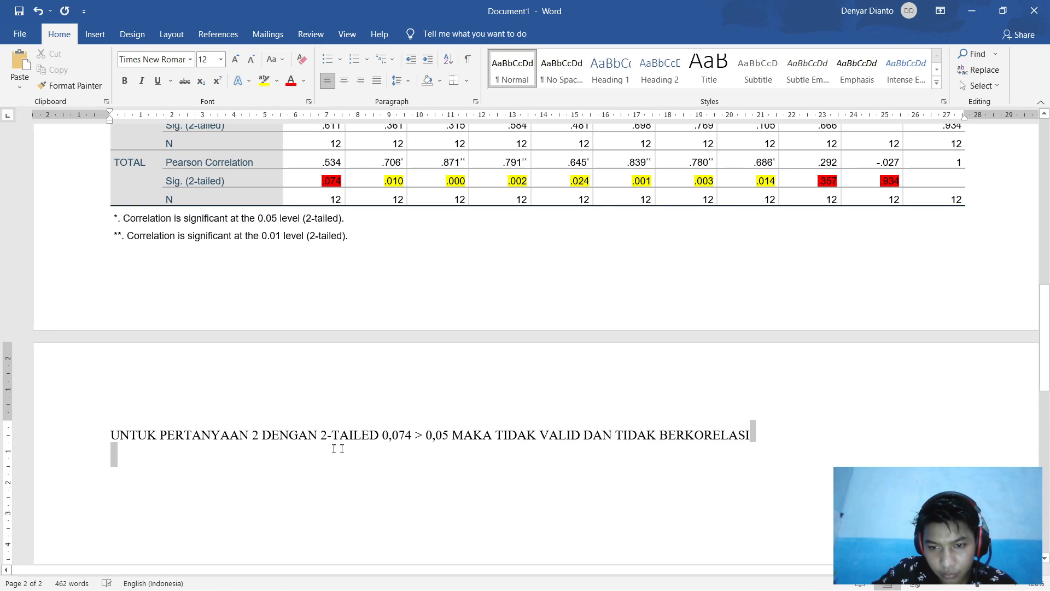
# Step: Duplicate the conclusion line, numbering the first question 1 and the copy questions 2-8
pyautogui.tripleClick(124, 439)
pyautogui.hotkey('ctrl', 'c')
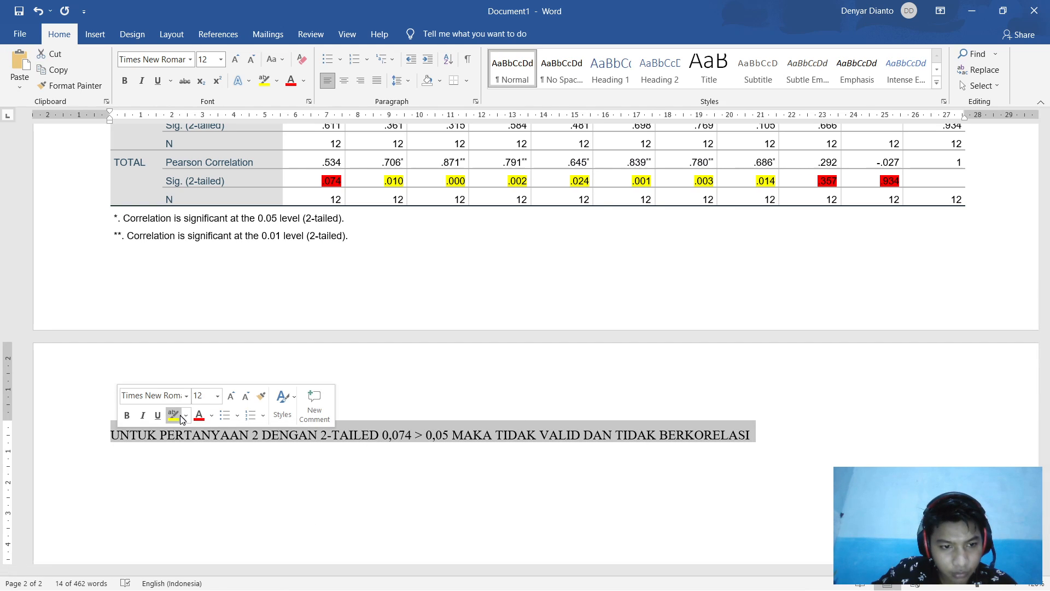
pyautogui.click(773, 447)
pyautogui.hotkey('ctrl', 'z')
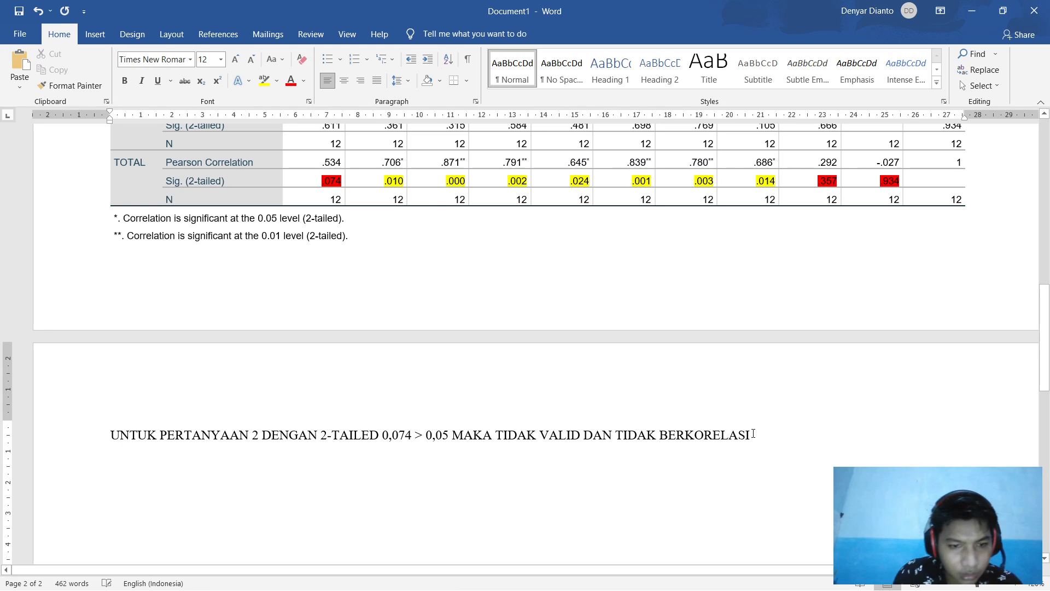
pyautogui.hotkey('ctrl', 'v')
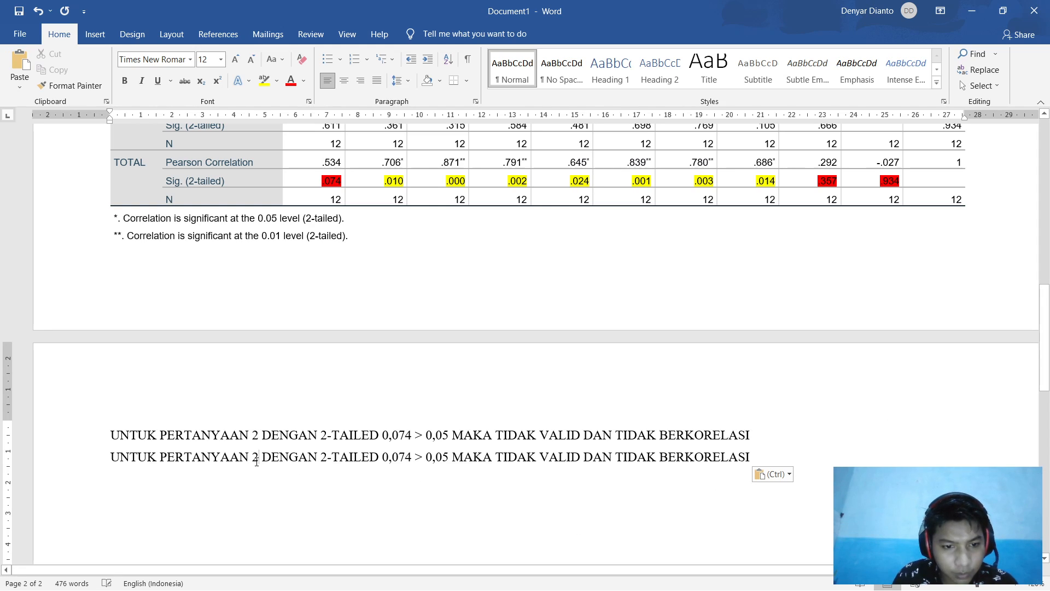
pyautogui.press('BackSpace')
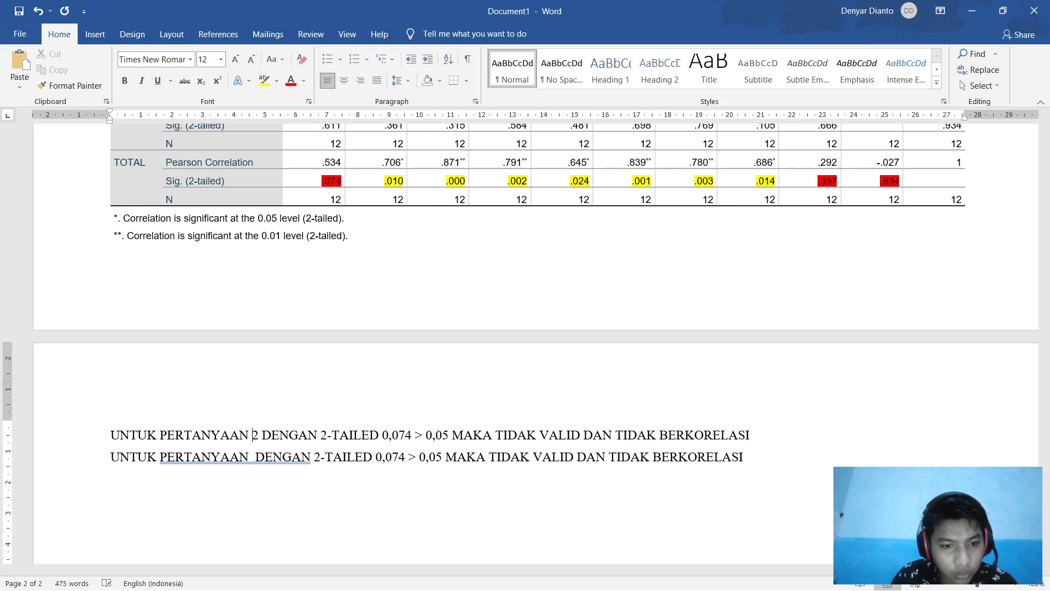
pyautogui.press('BackSpace')
pyautogui.write('1')
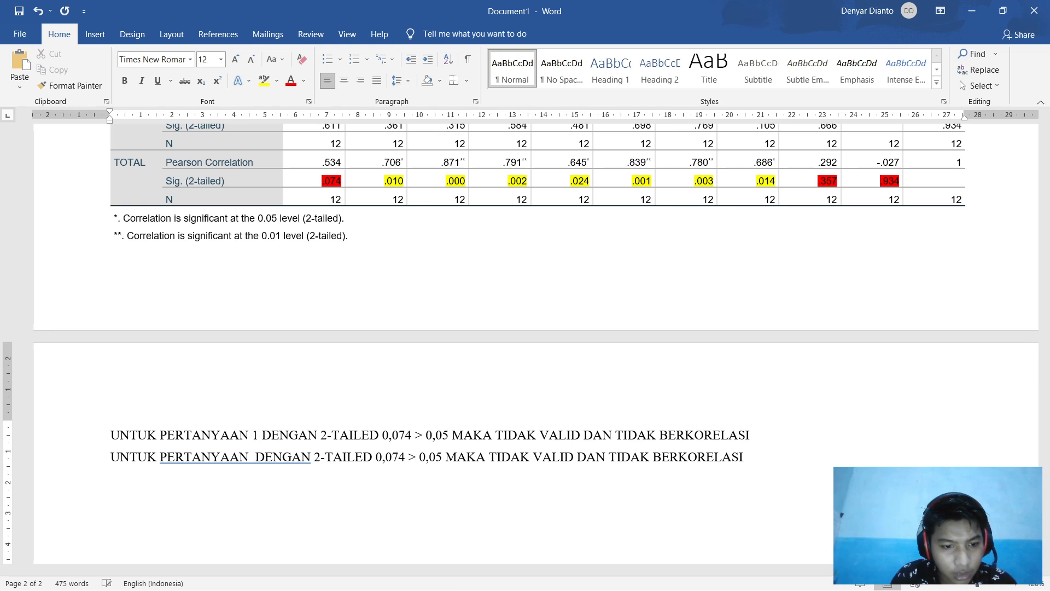
pyautogui.write('2-')
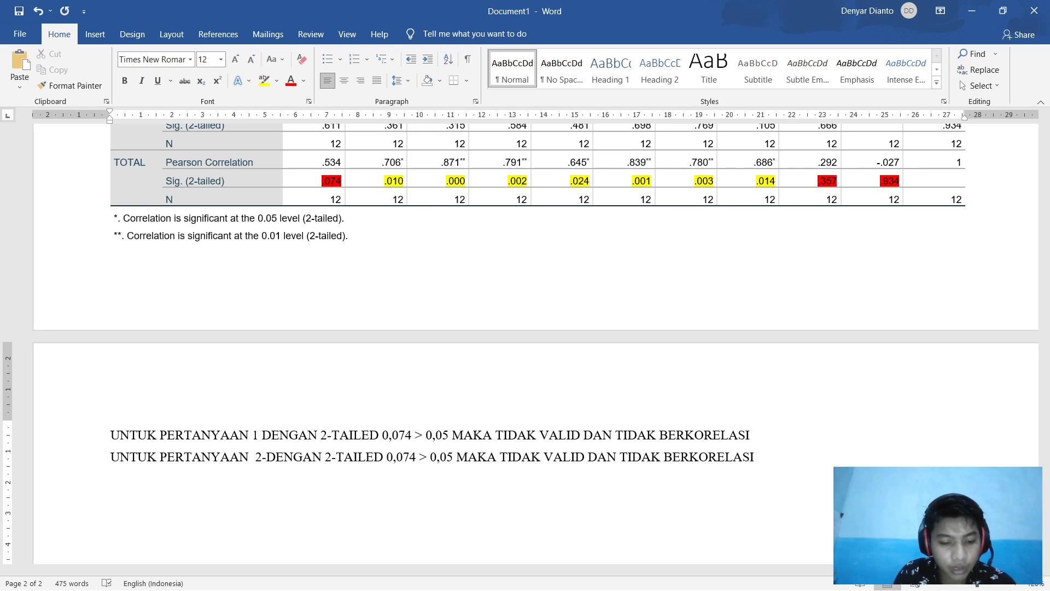
pyautogui.write('8')
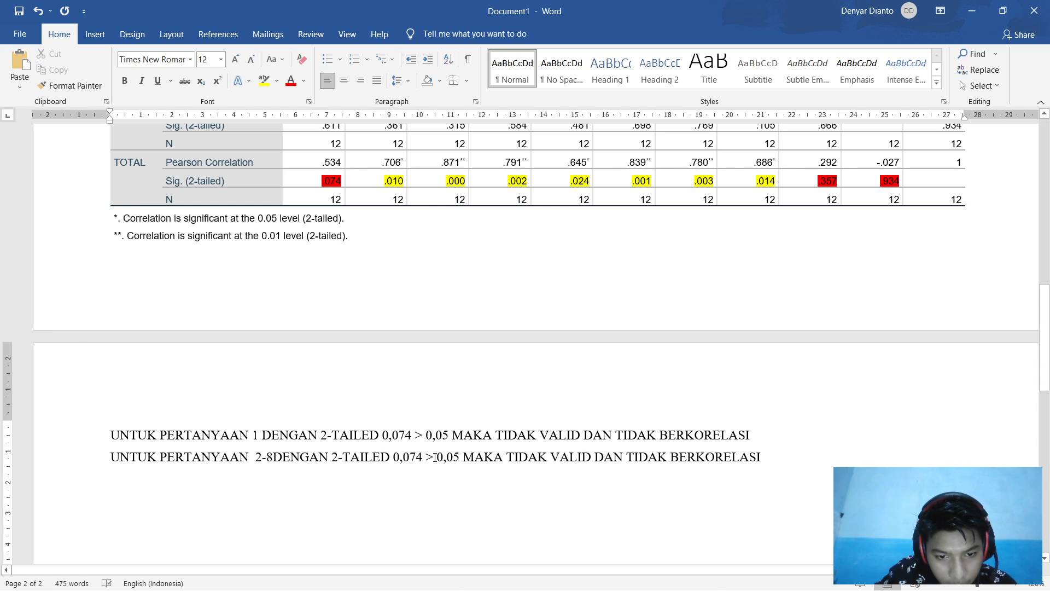
# Step: Reword the copy to '< 0,05' and remove both TIDAK so it reads valid and correlated
pyautogui.moveTo(426, 460); pyautogui.dragTo(392, 461)
pyautogui.click(407, 474)
pyautogui.click(420, 459)
pyautogui.press('BackSpace')
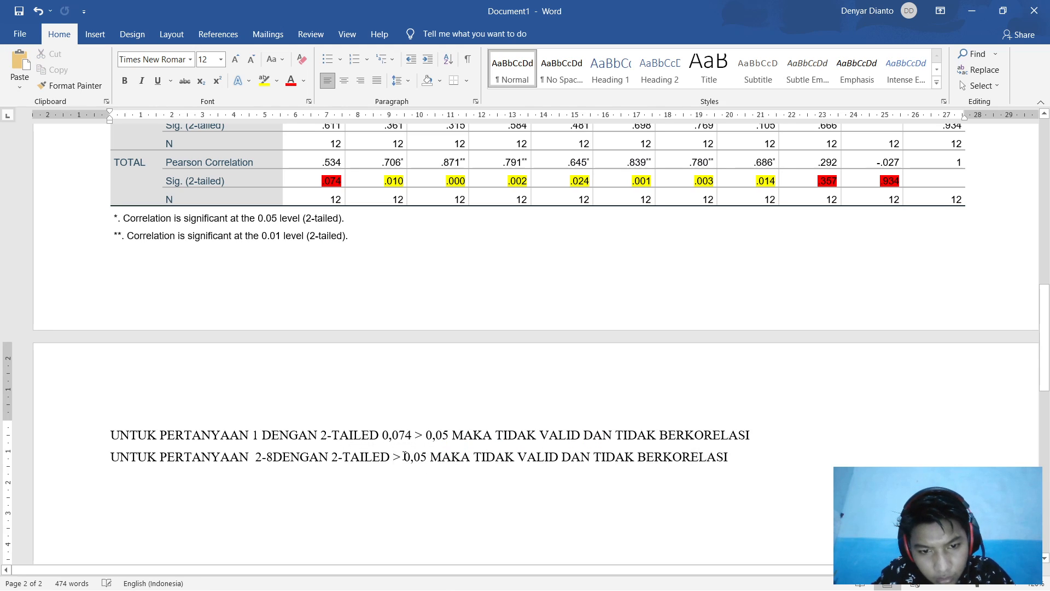
pyautogui.press('BackSpace')
pyautogui.press('BackSpace')
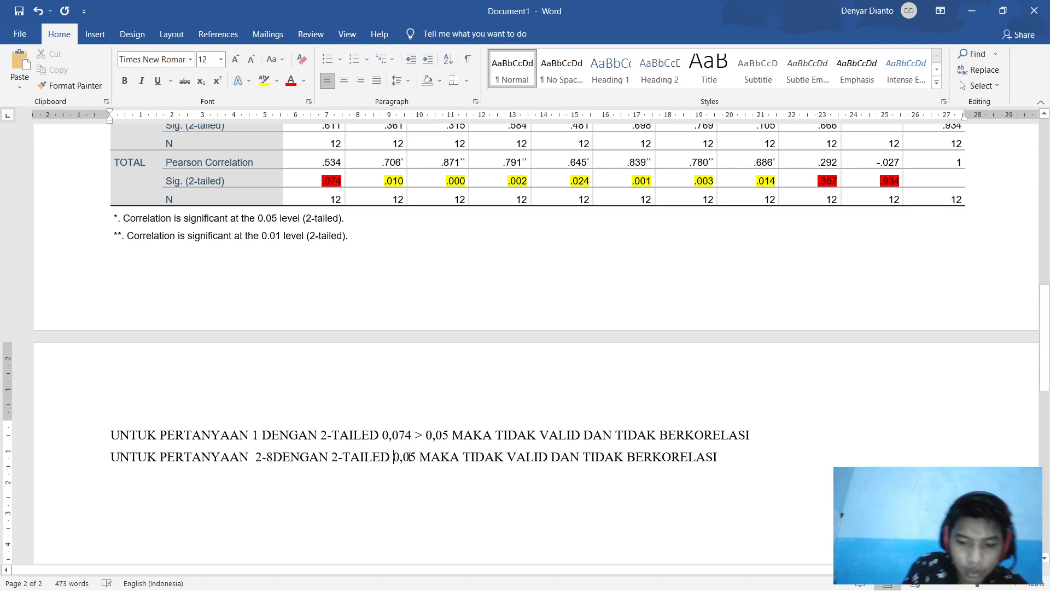
pyautogui.write('<')
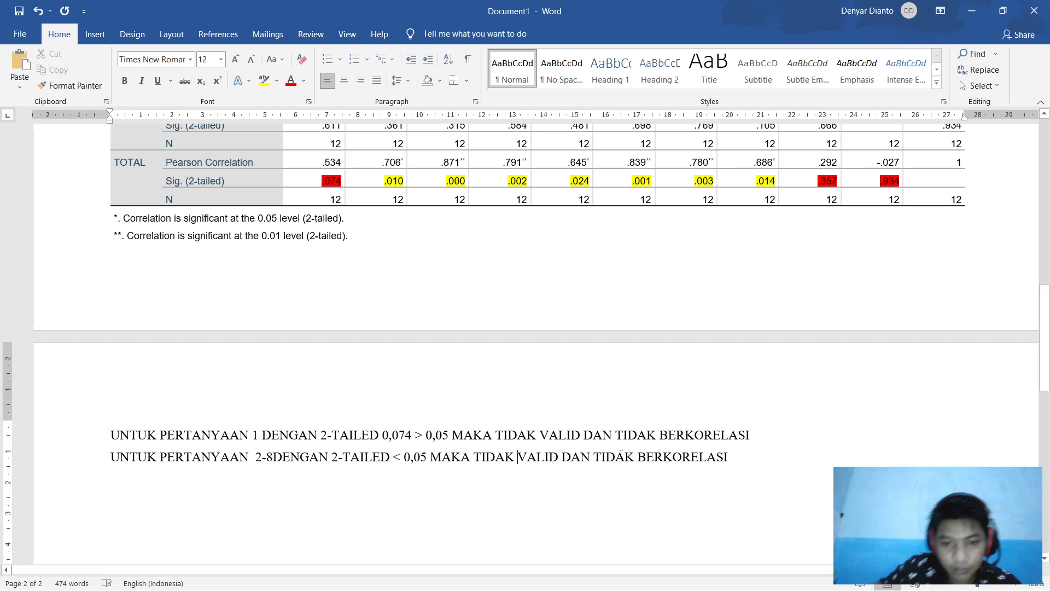
pyautogui.press('BackSpace')
pyautogui.press('BackSpace')
pyautogui.press('BackSpace')
pyautogui.press('BackSpace')
pyautogui.press('BackSpace')
pyautogui.press('BackSpace')
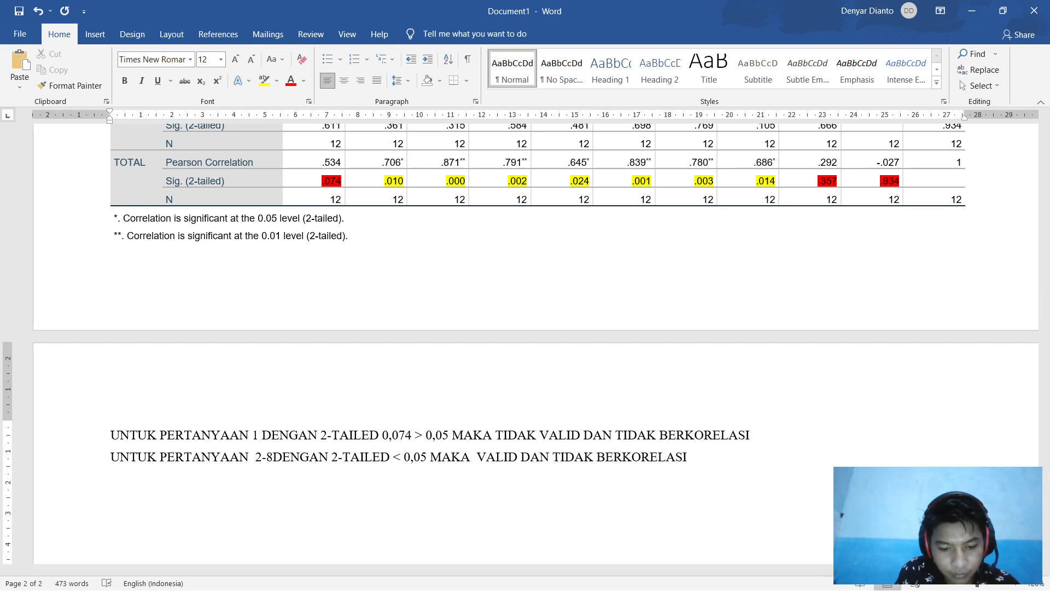
pyautogui.write('VALID')
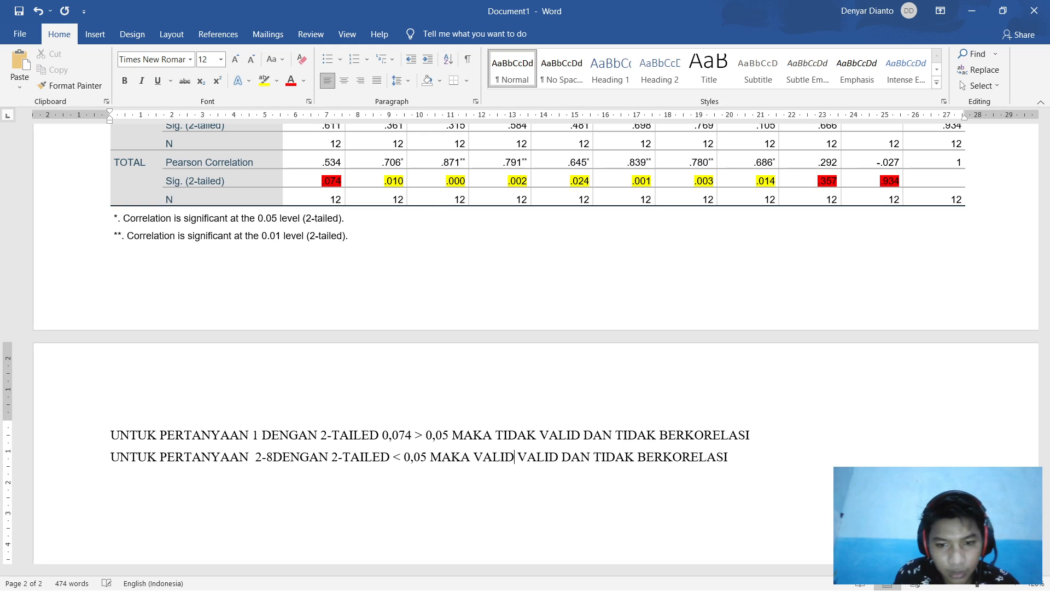
pyautogui.click(636, 458)
pyautogui.press('BackSpace')
pyautogui.press('BackSpace')
pyautogui.press('BackSpace')
pyautogui.press('BackSpace')
pyautogui.press('BackSpace')
pyautogui.press('BackSpace')
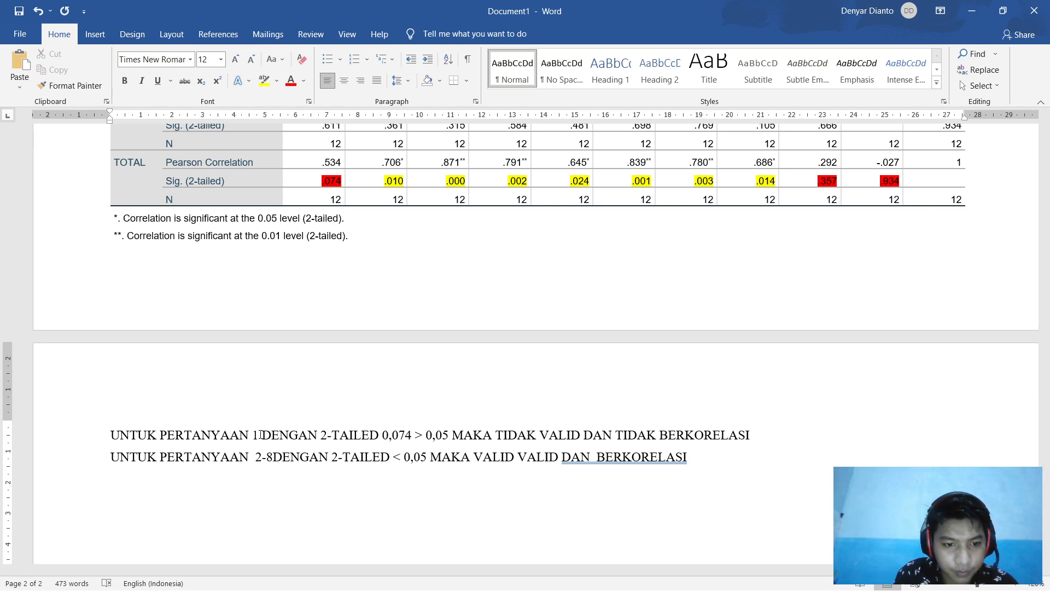
# Step: Insert ',9 DAN 10' after 'PERTANYAAN 1' in the first conclusion line
pyautogui.click(259, 435)
pyautogui.write(',9 DAN ')
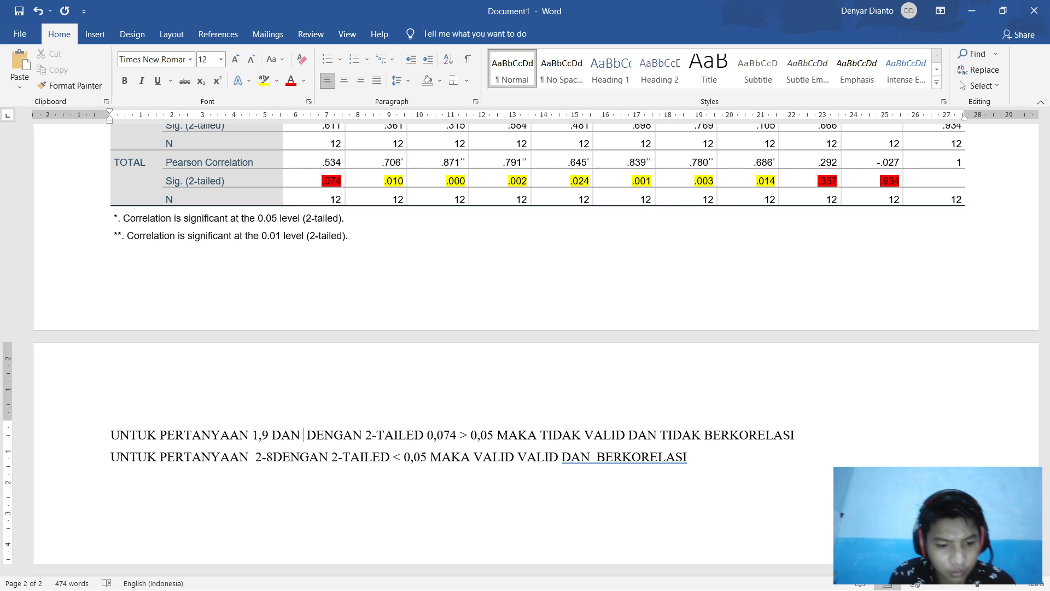
pyautogui.write('10')
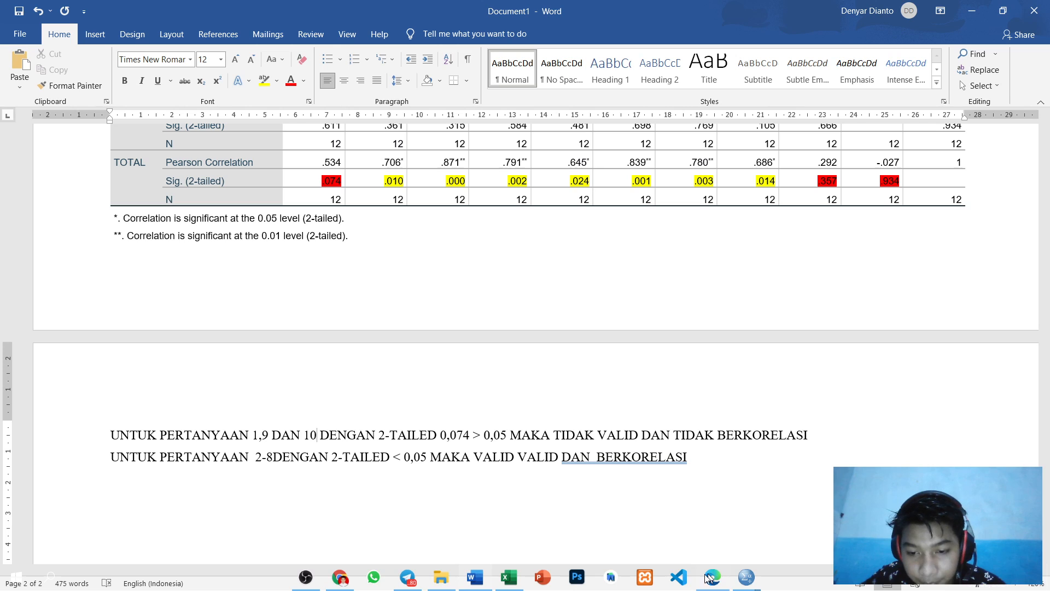
# Step: In the VALIDASI KUISIONER sheet, select B3:B15 together with J3:K15
pyautogui.click(508, 578)
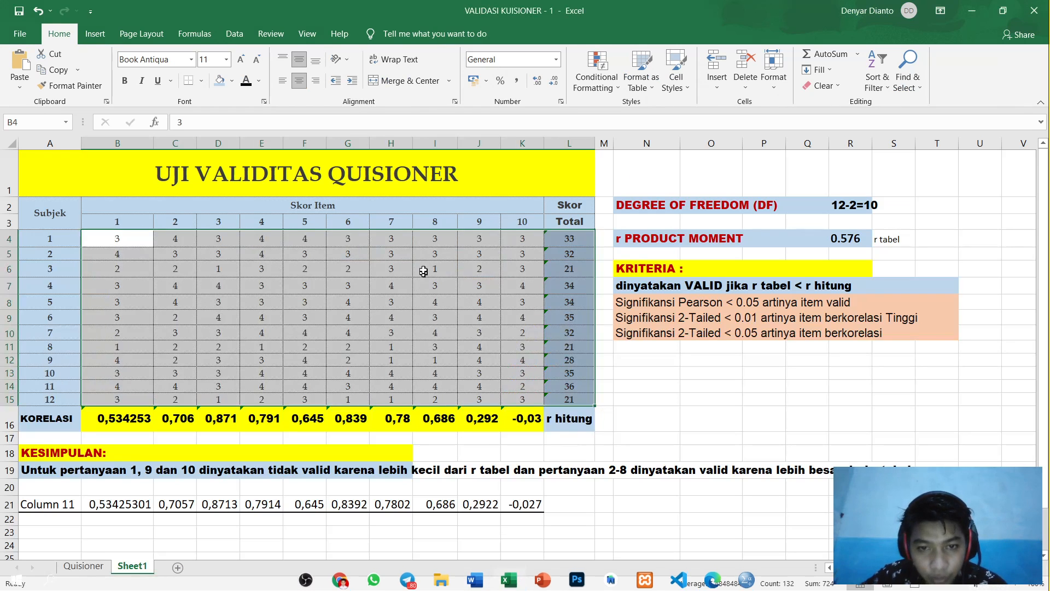
pyautogui.click(667, 411)
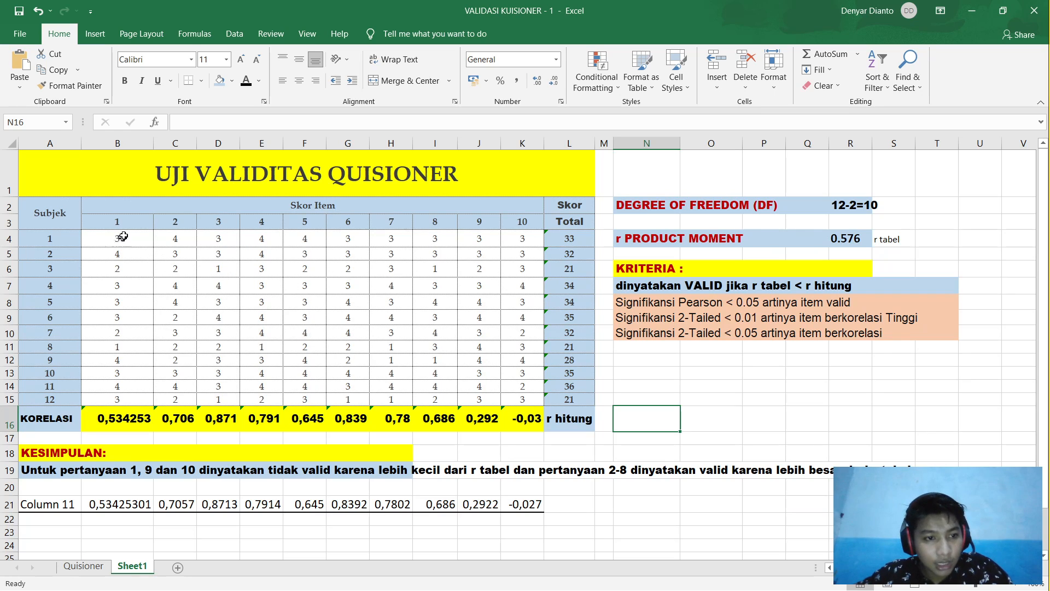
pyautogui.moveTo(134, 223); pyautogui.dragTo(140, 403)
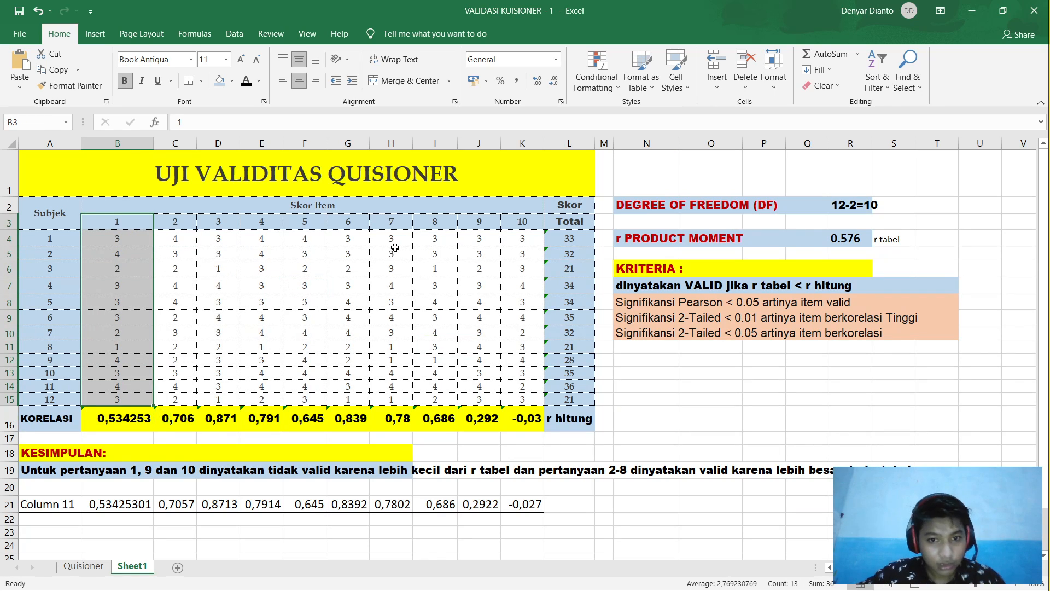
pyautogui.keyDown('shift'); pyautogui.click(475, 222); pyautogui.keyUp('shift')
pyautogui.moveTo(133, 225); pyautogui.dragTo(120, 402)
pyautogui.moveTo(475, 222); pyautogui.dragTo(533, 404)
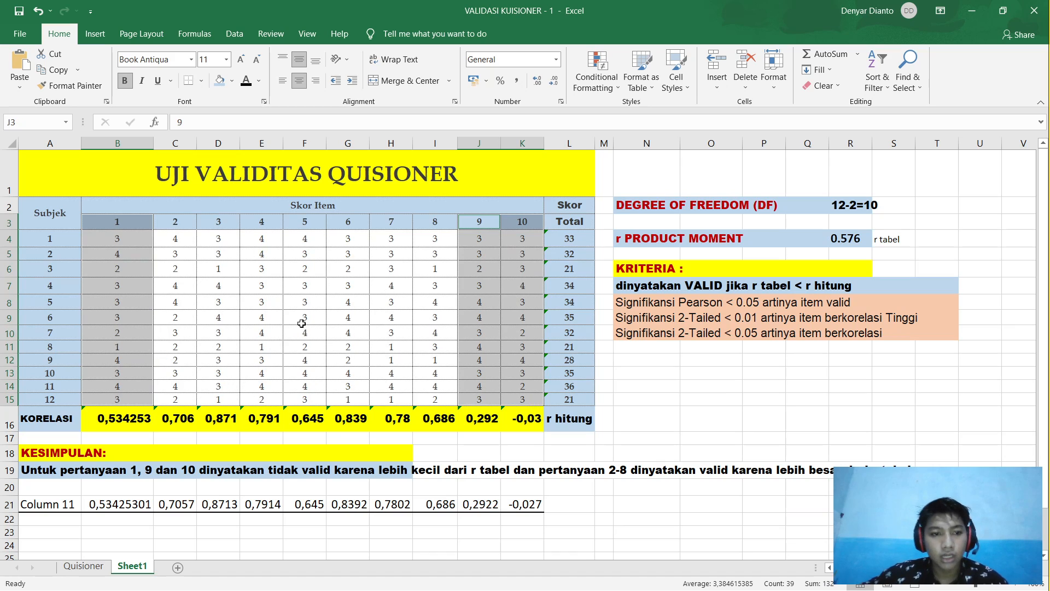